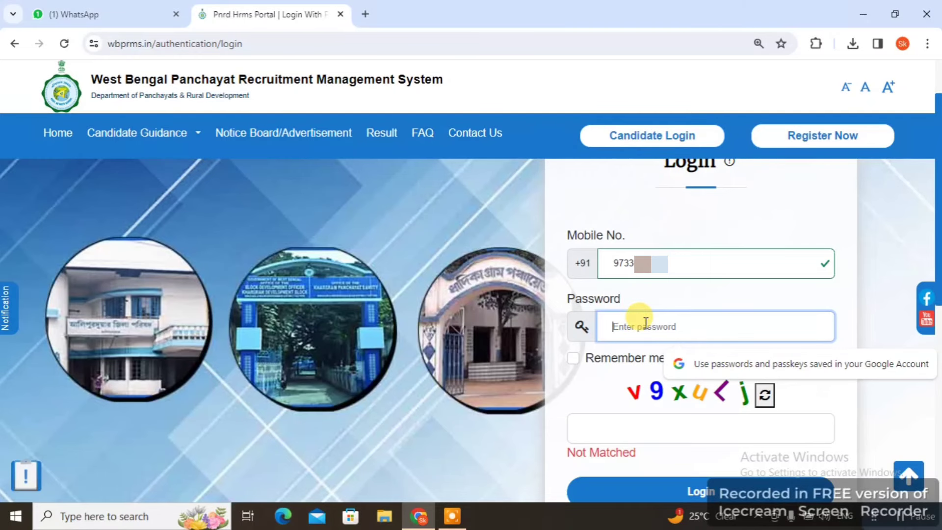
# Sign in to the candidate account with the password and captcha characters
pyautogui.write('1')
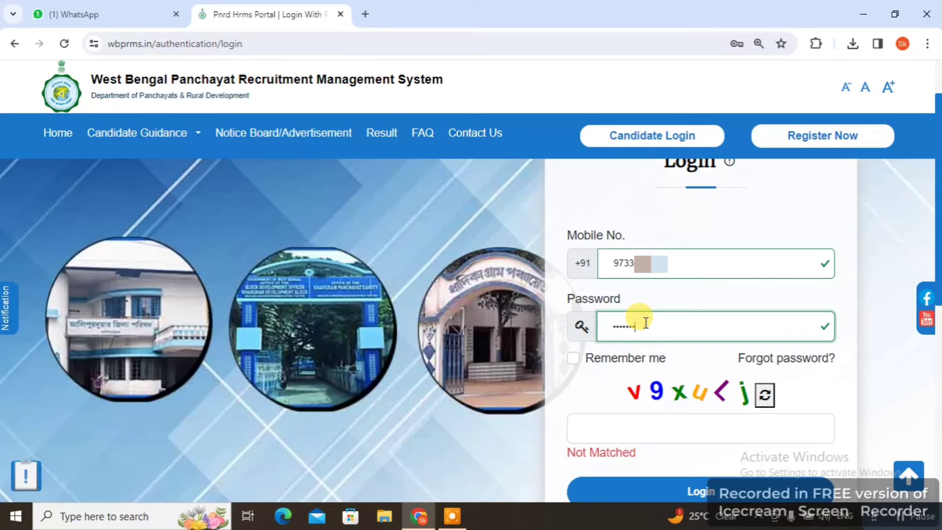
pyautogui.click(595, 420)
pyautogui.write('v')
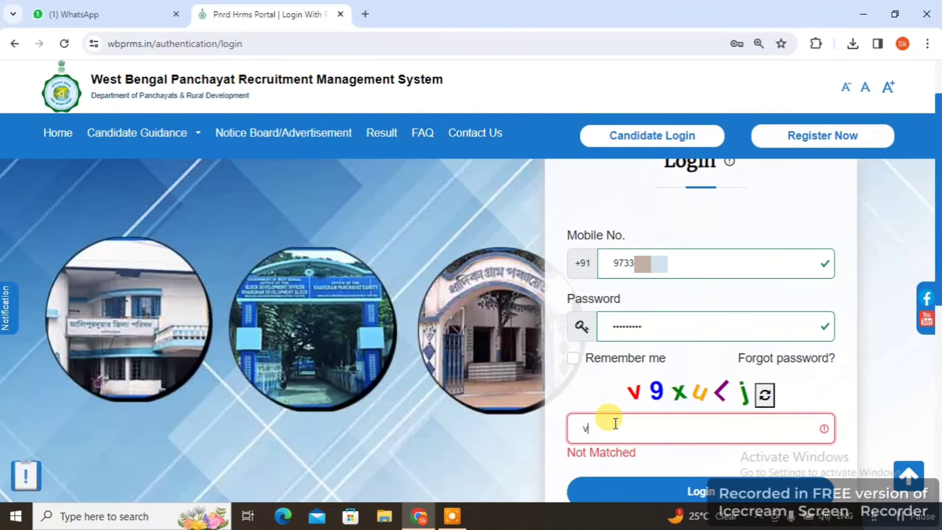
pyautogui.write('9xuLj')
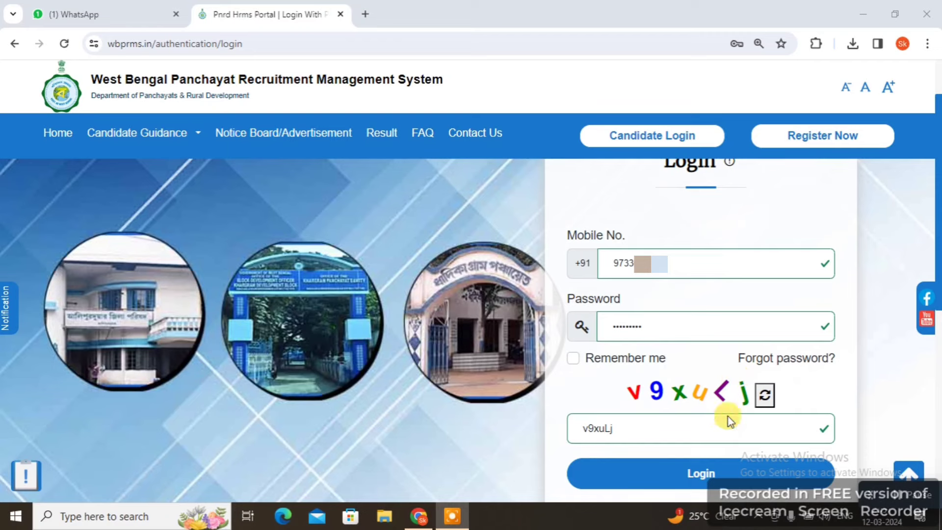
pyautogui.click(705, 477)
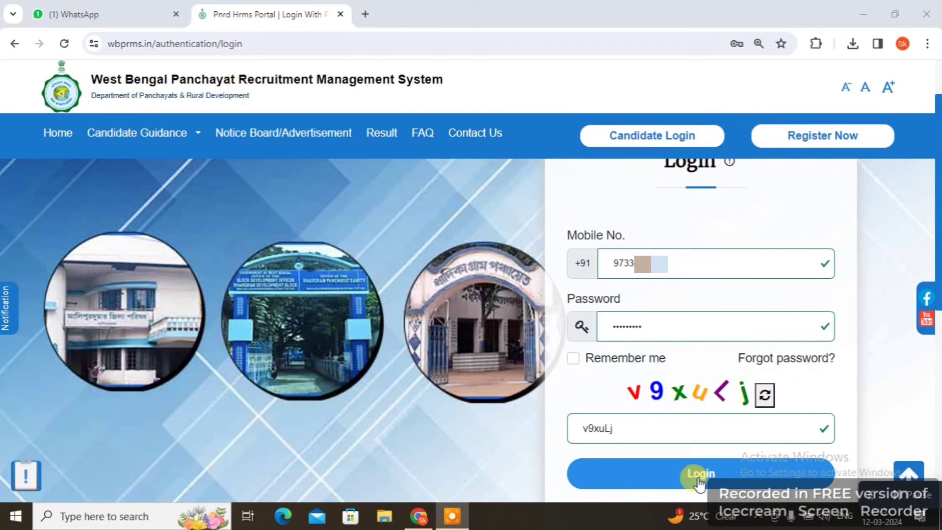
pyautogui.click(701, 474)
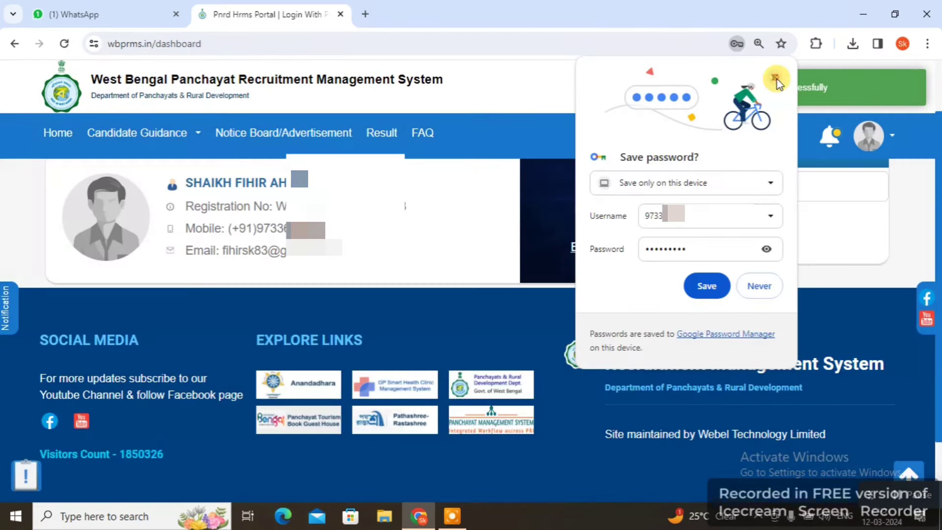
pyautogui.click(774, 79)
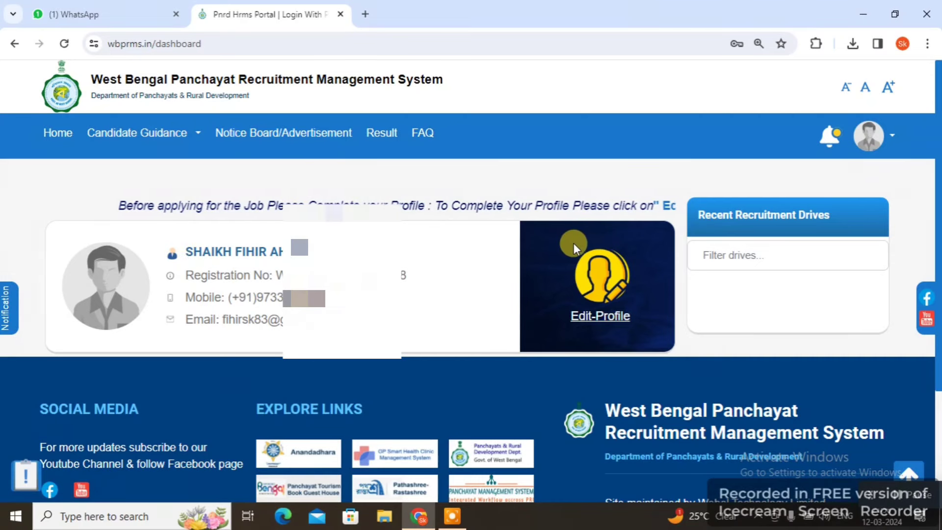
# Open the Edit-Profile page from the dashboard and review its image, signature and detail sections
pyautogui.moveTo(539, 206); pyautogui.dragTo(581, 241)
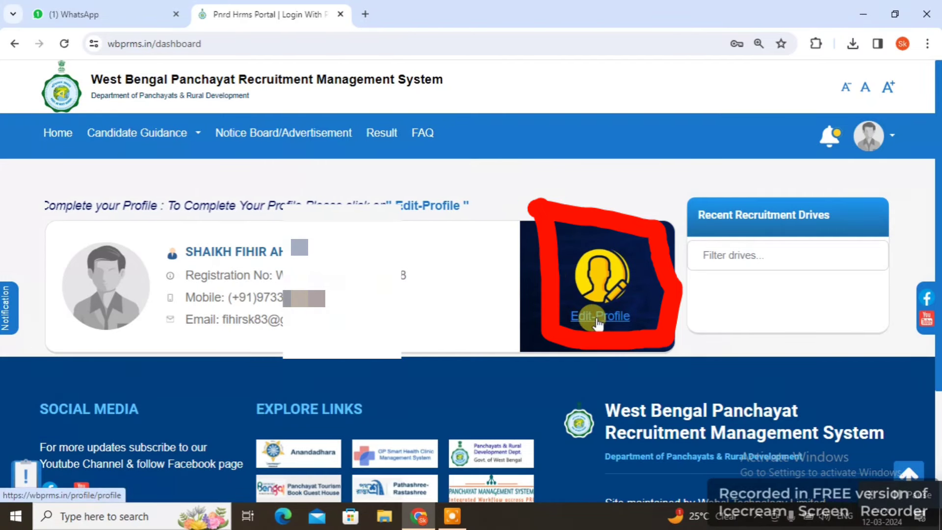
pyautogui.click(597, 320)
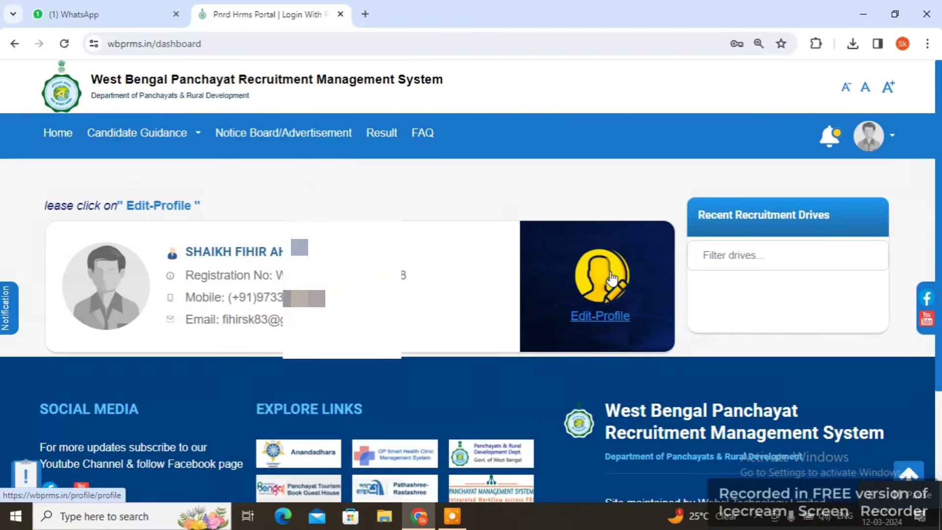
pyautogui.click(603, 316)
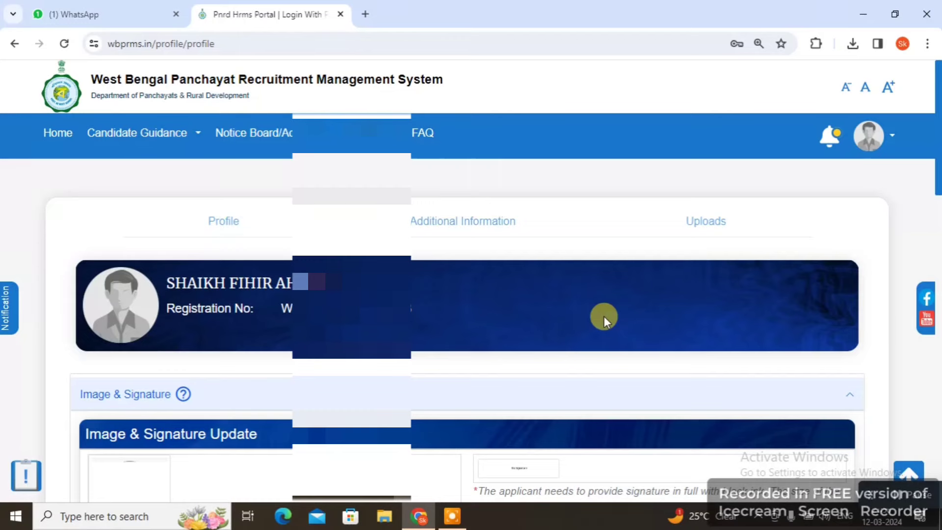
pyautogui.scroll(-3, 603, 315)
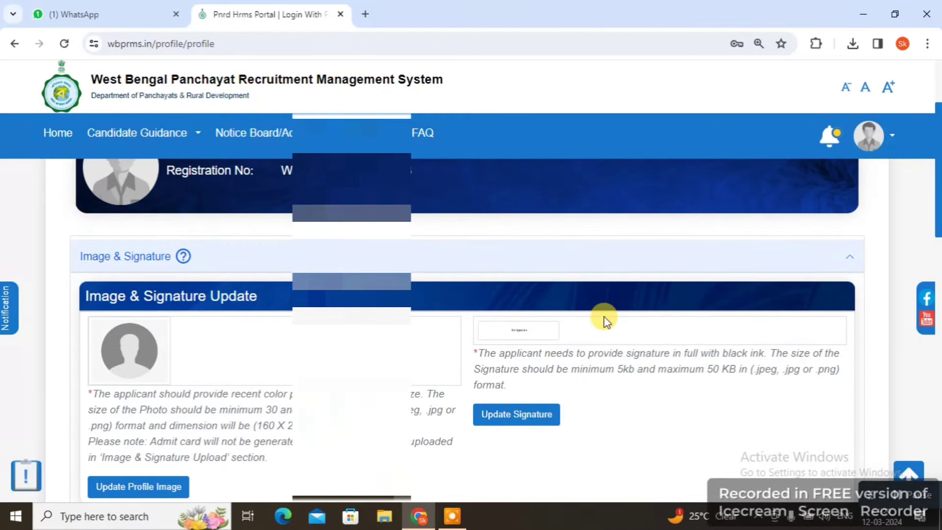
pyautogui.scroll(-8, 604, 319)
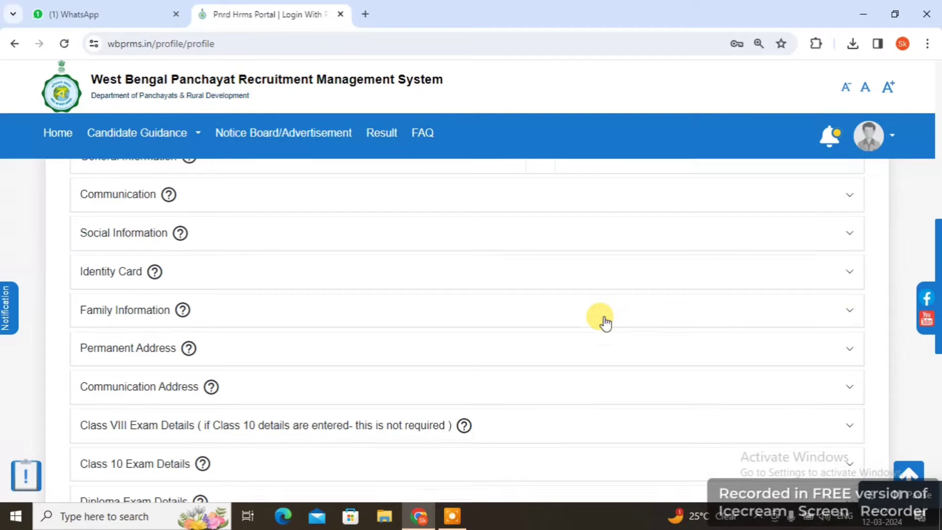
pyautogui.scroll(4, 605, 322)
pyautogui.scroll(-10, 605, 321)
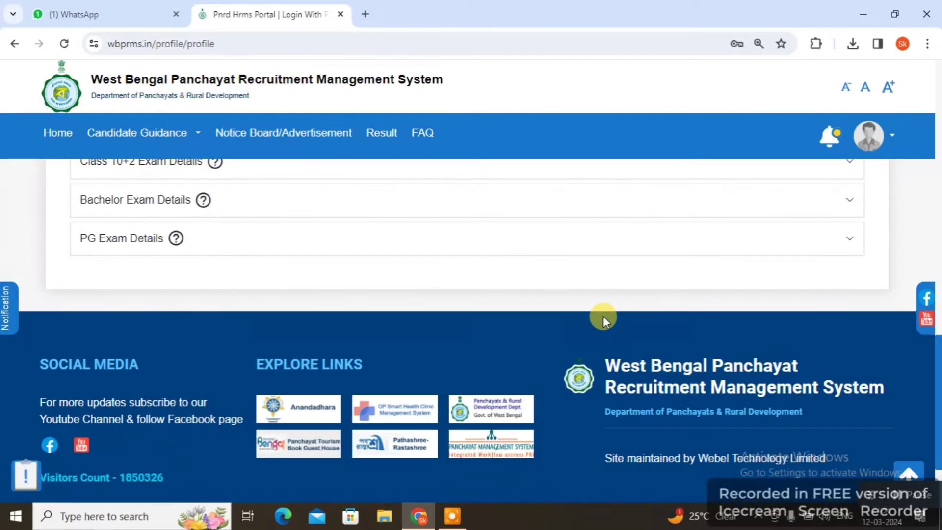
pyautogui.scroll(5, 604, 321)
pyautogui.scroll(4, 605, 321)
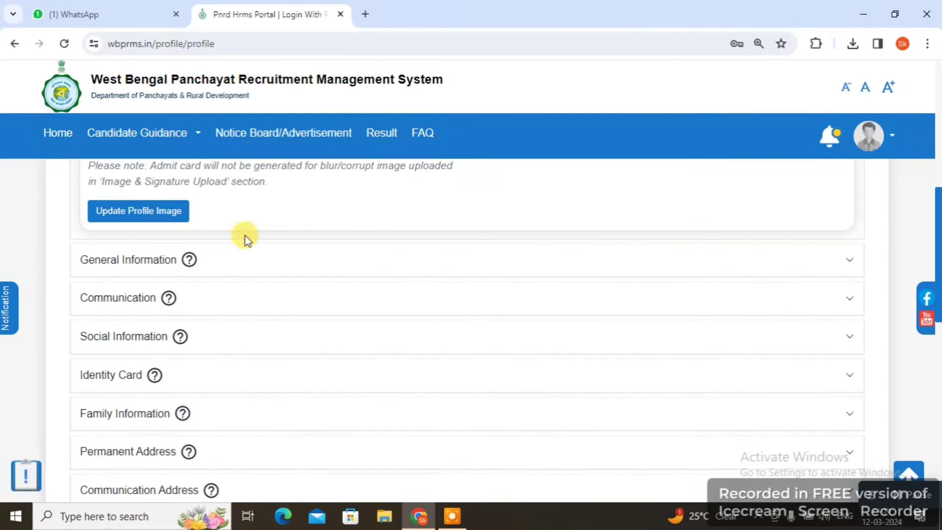
pyautogui.scroll(4, 590, 326)
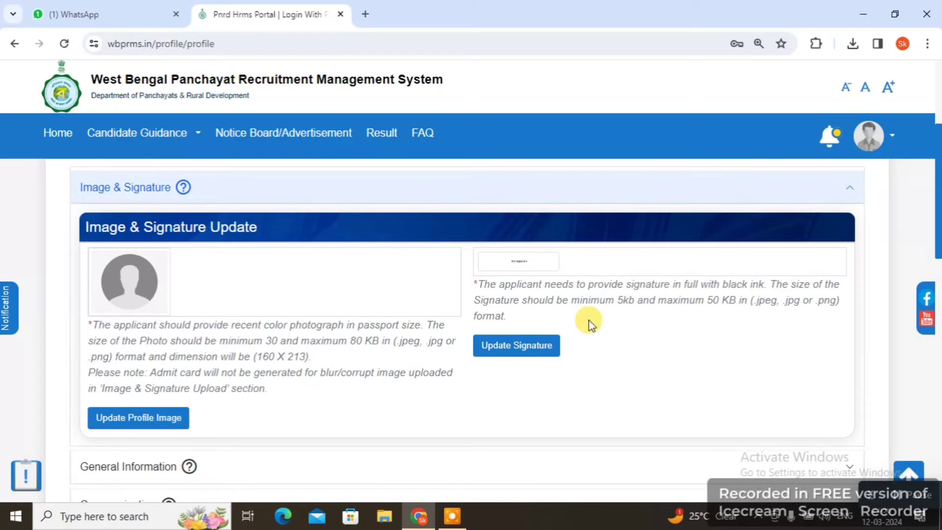
# Choose the candidate's passport-size photo file, crop it and upload it as the profile image
pyautogui.click(157, 420)
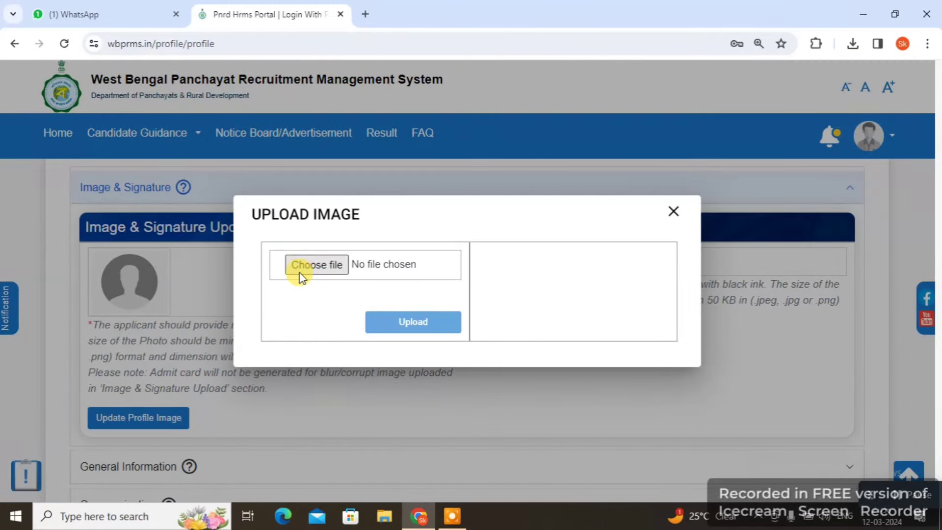
pyautogui.click(300, 275)
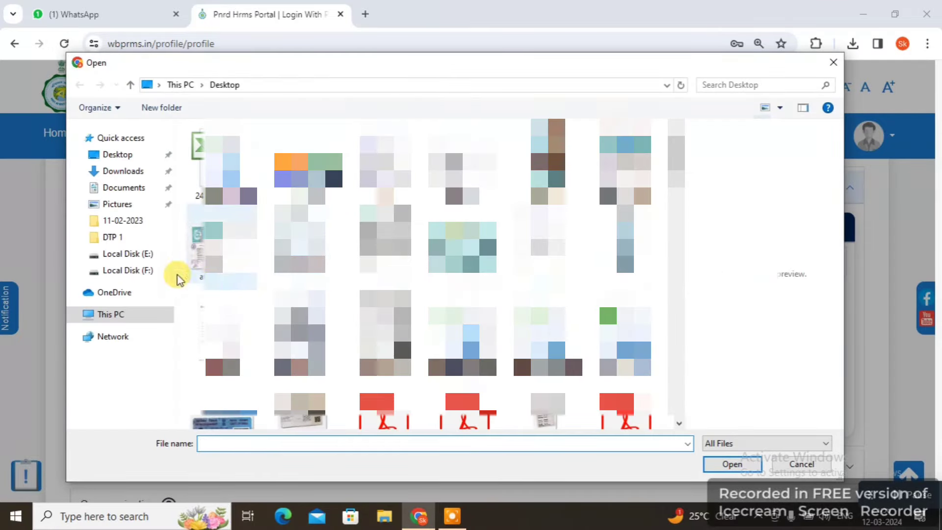
pyautogui.click(120, 319)
pyautogui.scroll(-5, 491, 294)
pyautogui.click(544, 365)
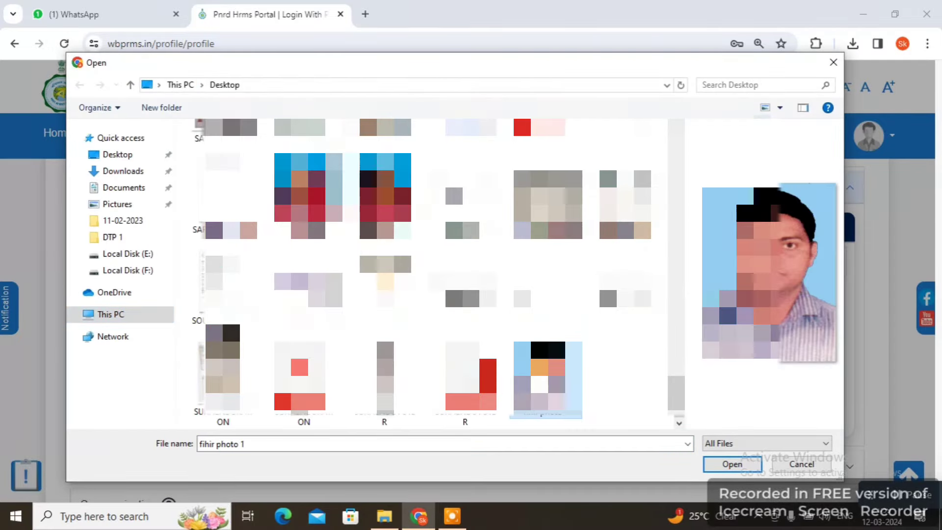
pyautogui.click(732, 465)
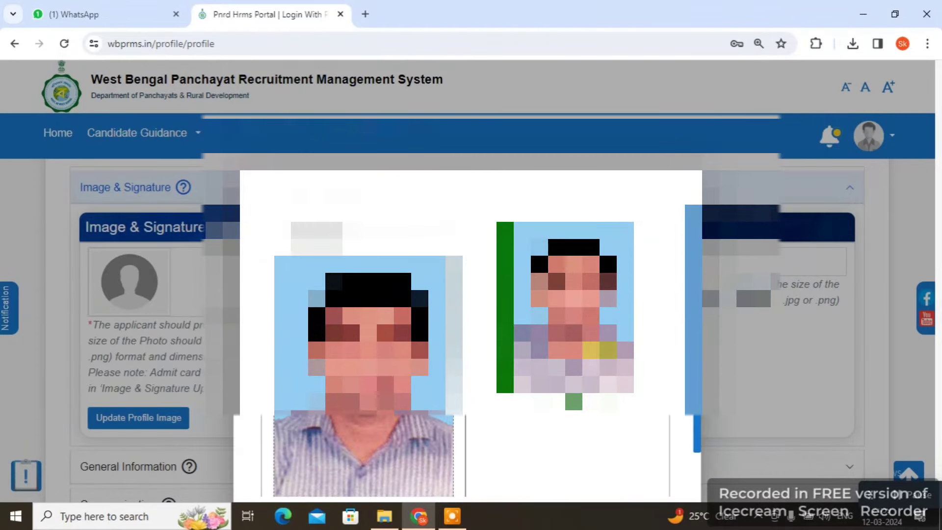
pyautogui.scroll(-1, 505, 426)
pyautogui.click(423, 468)
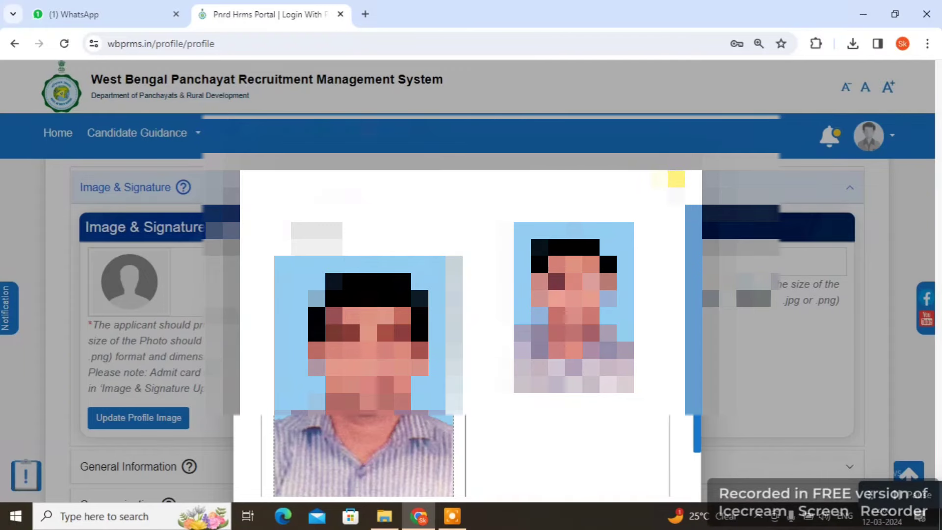
pyautogui.click(676, 181)
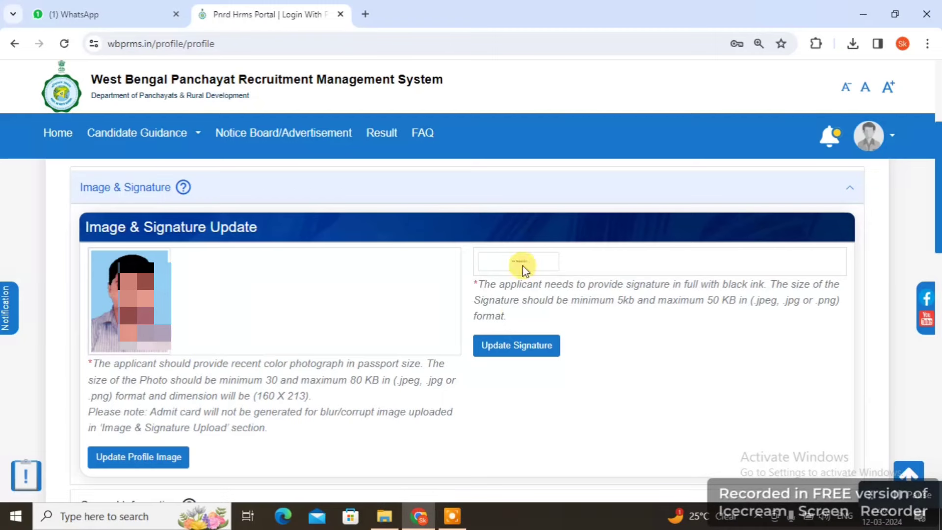
# Choose the signature image file, adjust its crop area and upload it to the profile
pyautogui.click(506, 346)
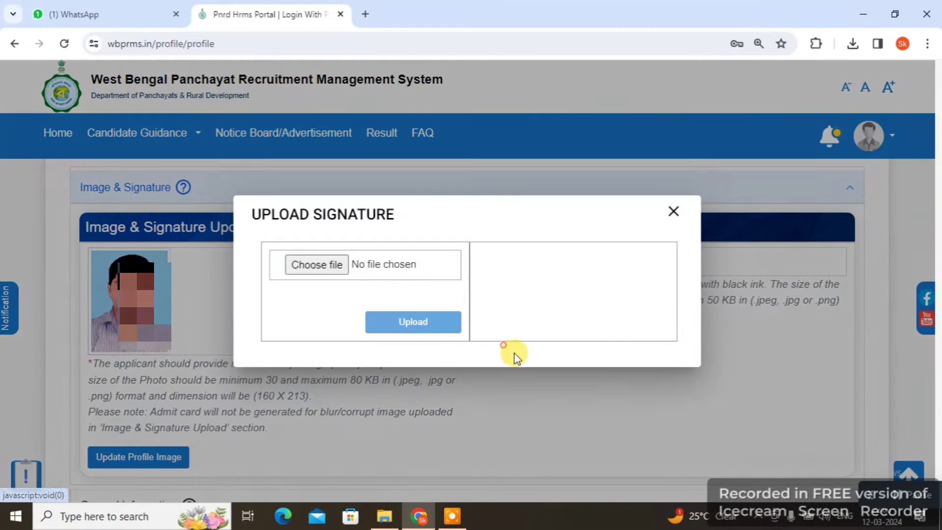
pyautogui.click(336, 275)
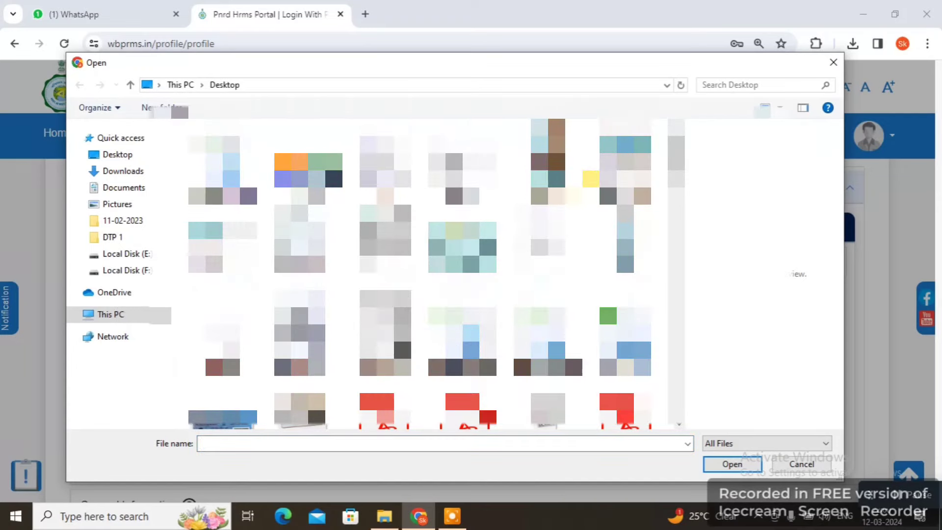
pyautogui.click(625, 381)
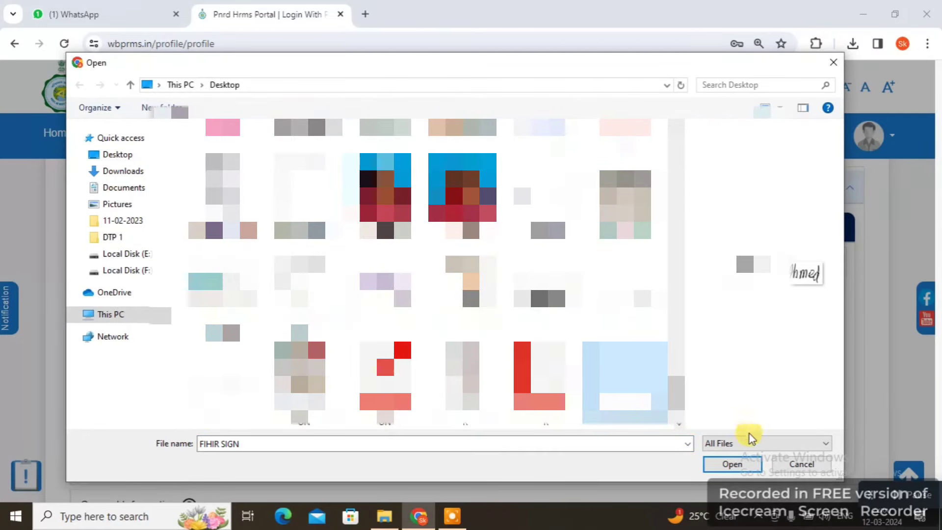
pyautogui.click(731, 462)
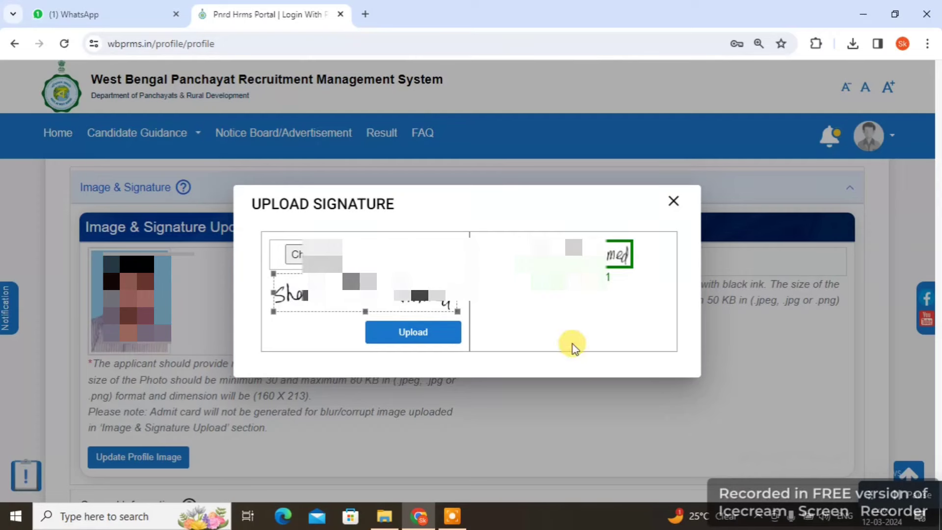
pyautogui.moveTo(456, 310)
pyautogui.mouseDown()
pyautogui.moveTo(436, 309)
pyautogui.moveTo(457, 311)
pyautogui.mouseUp()
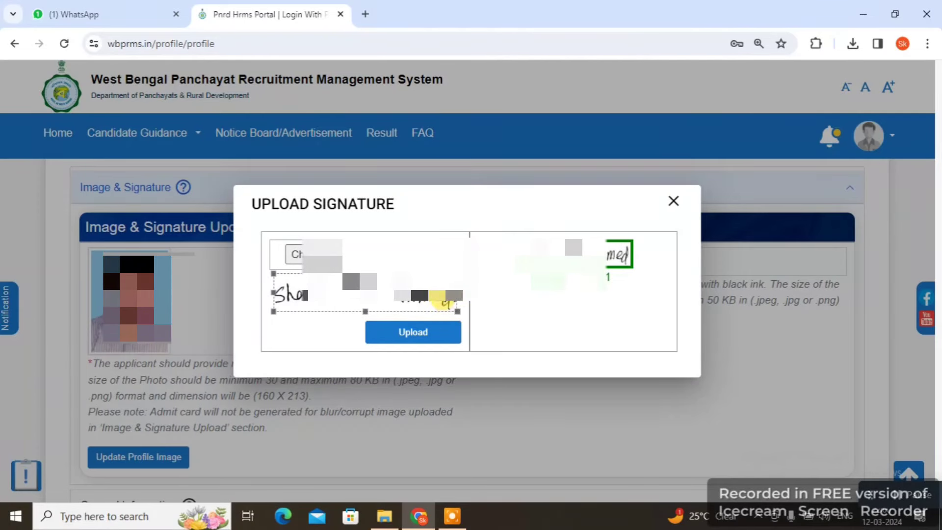
pyautogui.click(414, 334)
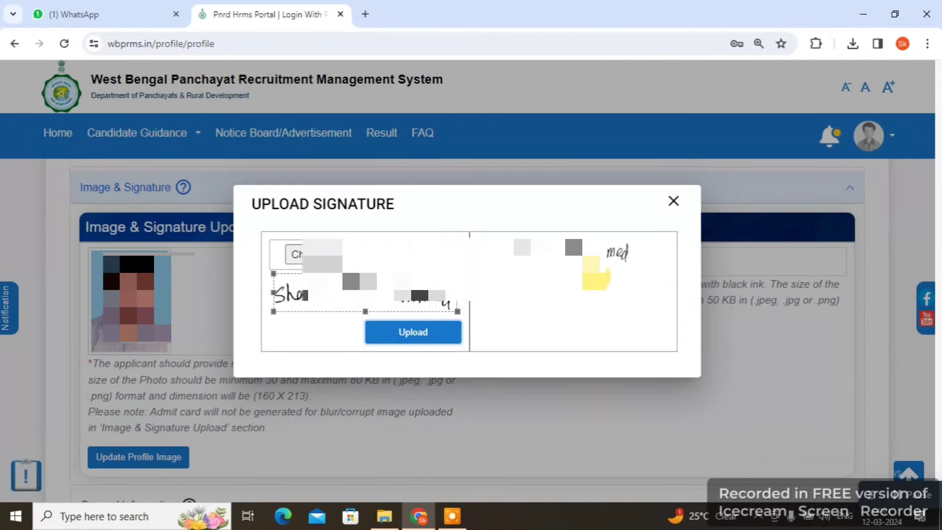
pyautogui.click(673, 200)
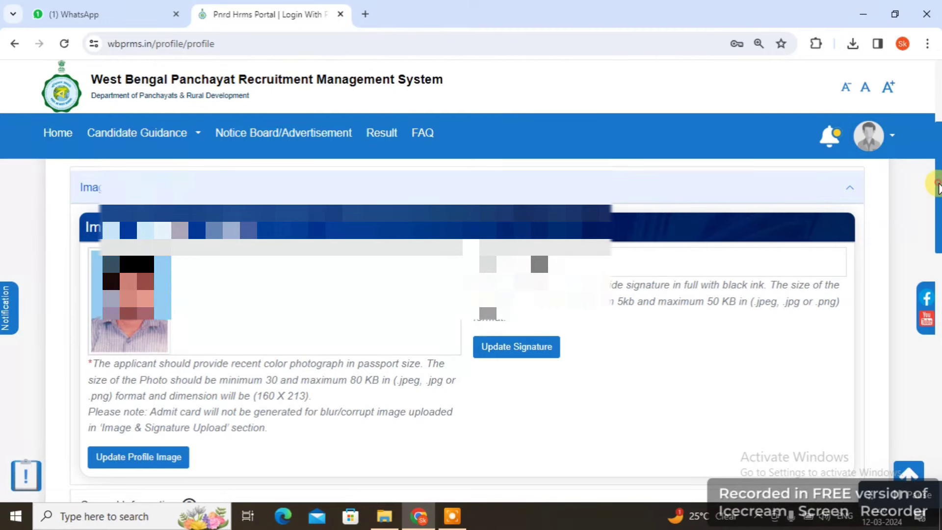
# Expand General Information to view the name, DOB, gender, nationality and Aadhaar fields
pyautogui.moveTo(934, 185); pyautogui.dragTo(936, 278)
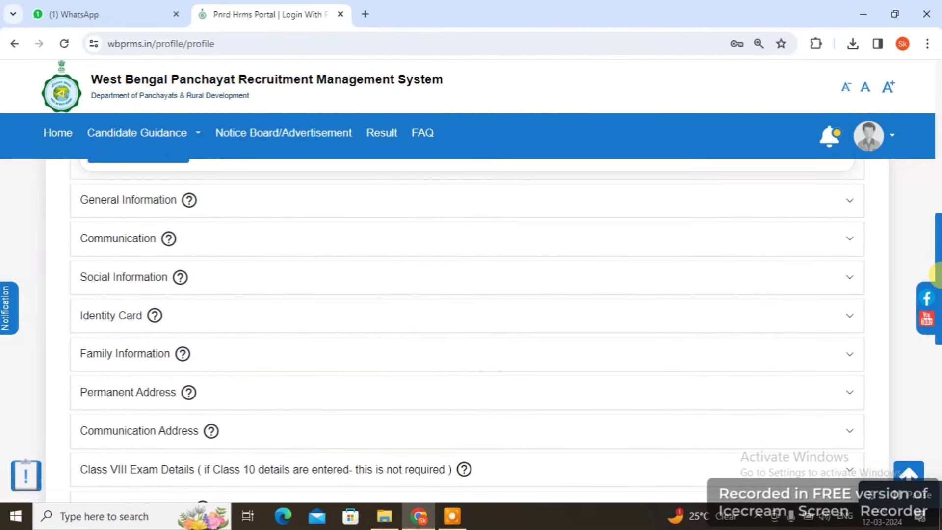
pyautogui.click(126, 202)
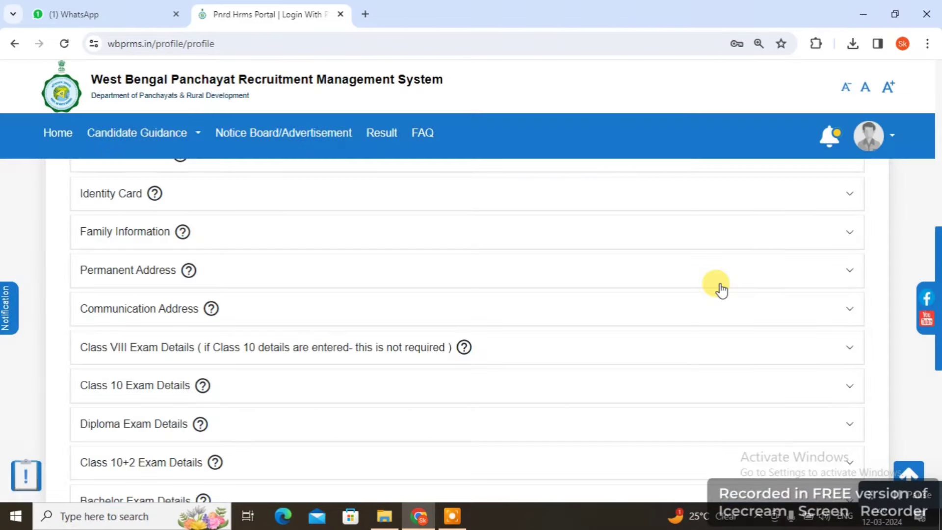
pyautogui.scroll(4, 731, 287)
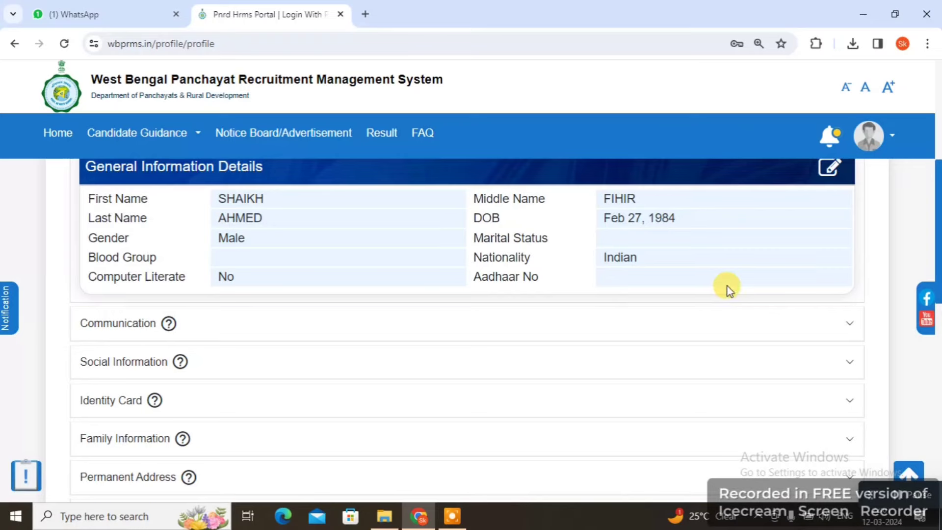
pyautogui.scroll(3, 727, 287)
pyautogui.scroll(-1, 727, 287)
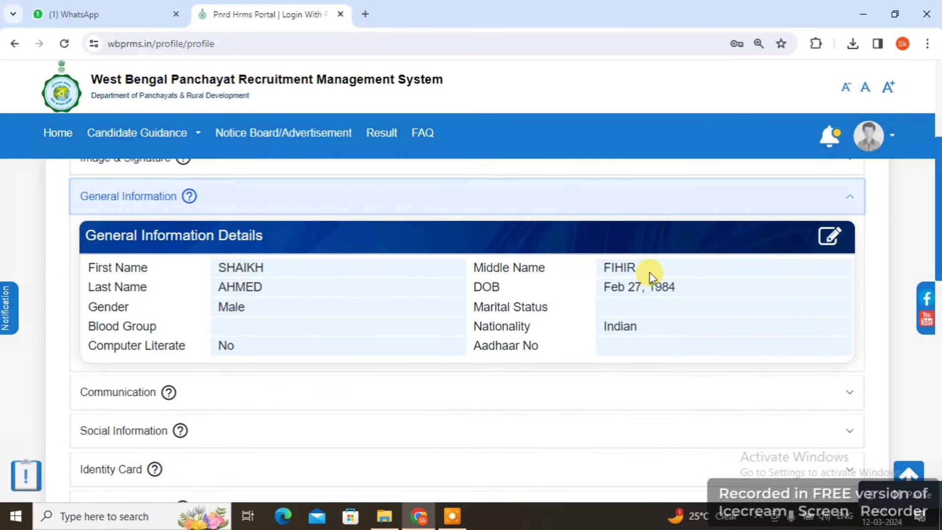
pyautogui.scroll(1, 679, 322)
pyautogui.scroll(-1, 679, 339)
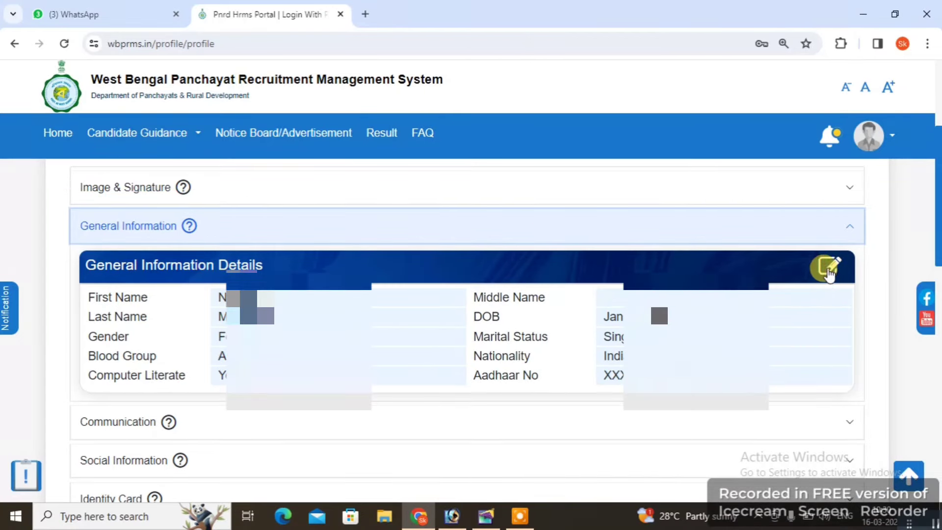
# Set marital status Single, blood group A+ and computer literate Yes in General Information
pyautogui.click(828, 272)
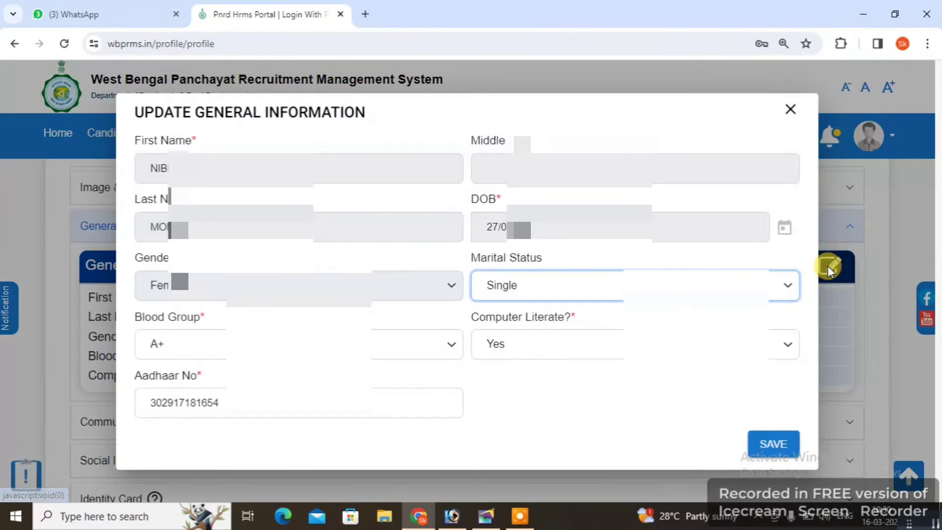
pyautogui.click(571, 285)
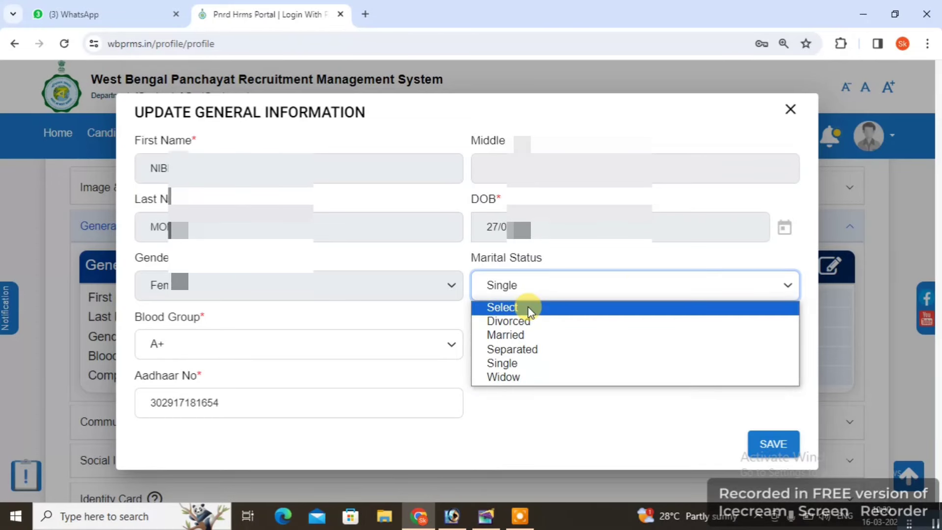
pyautogui.click(529, 308)
pyautogui.click(537, 285)
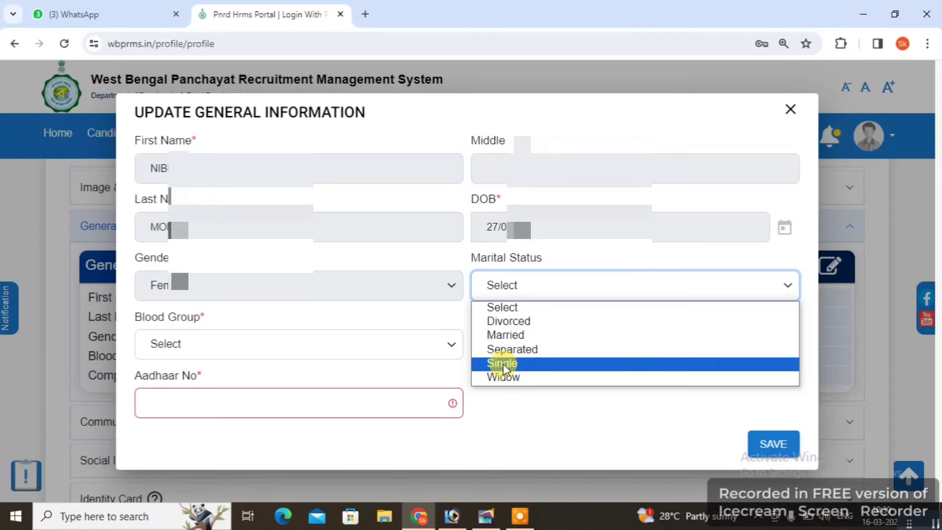
pyautogui.click(504, 363)
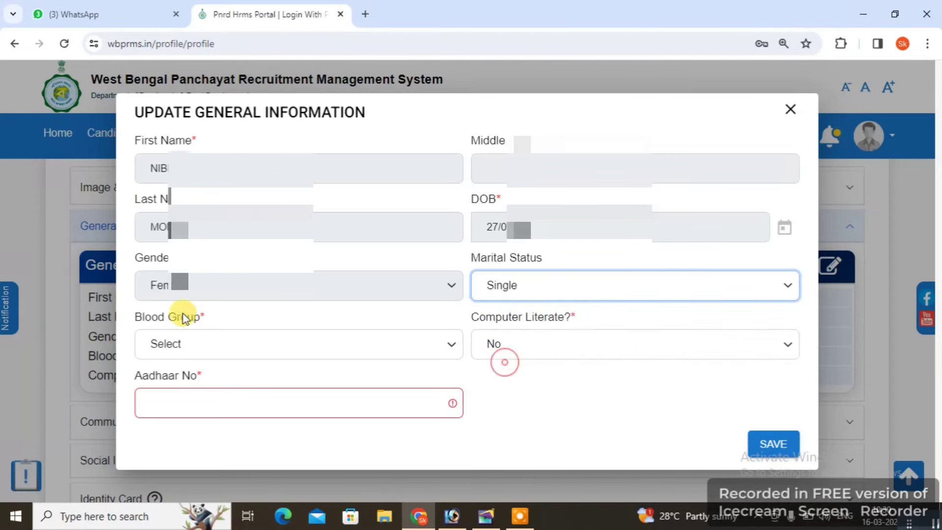
pyautogui.click(197, 342)
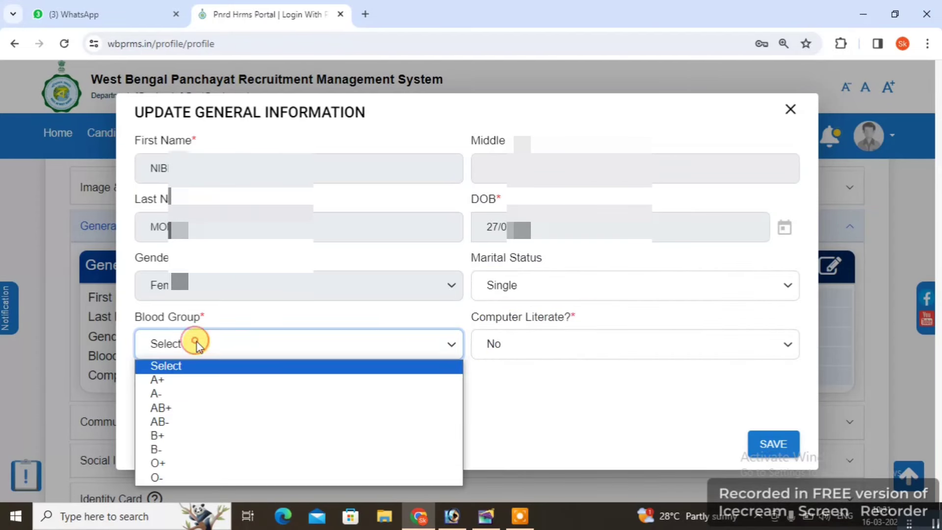
pyautogui.click(189, 387)
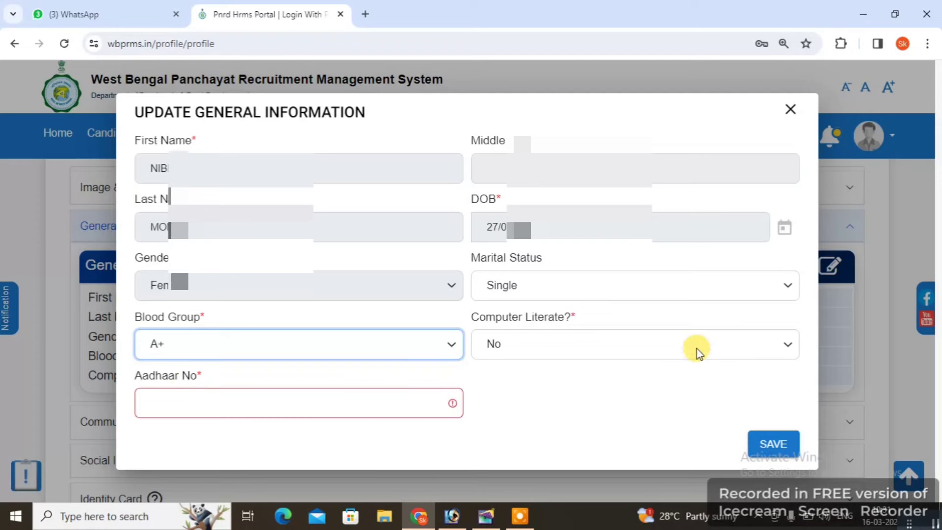
pyautogui.click(544, 345)
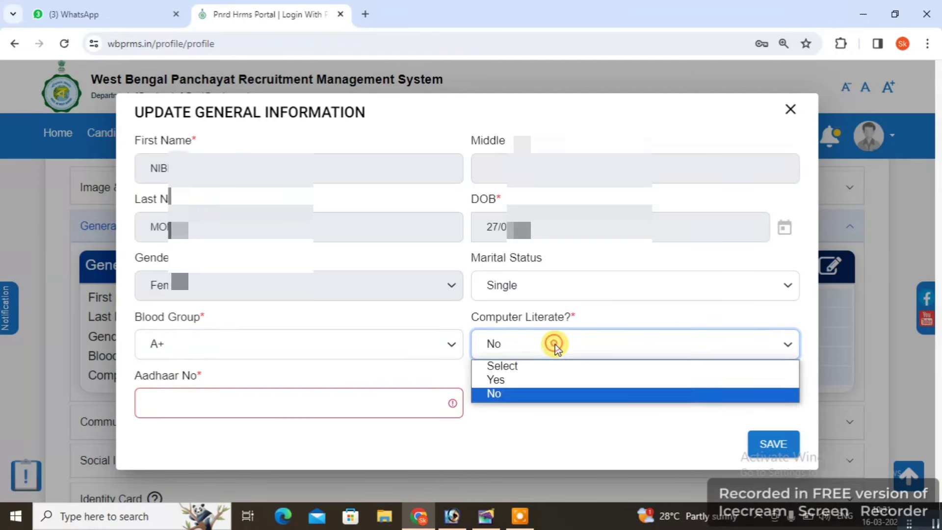
pyautogui.click(520, 378)
# Fill in the Aadhaar number from the autofill suggestion and save the general information
pyautogui.click(344, 398)
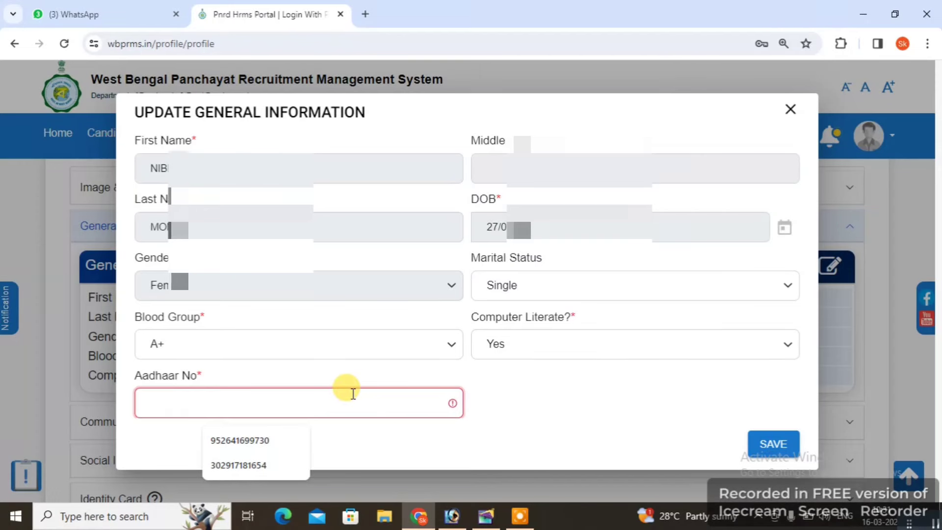
pyautogui.write('3')
pyautogui.press('Down')
pyautogui.press('Return')
pyautogui.click(650, 404)
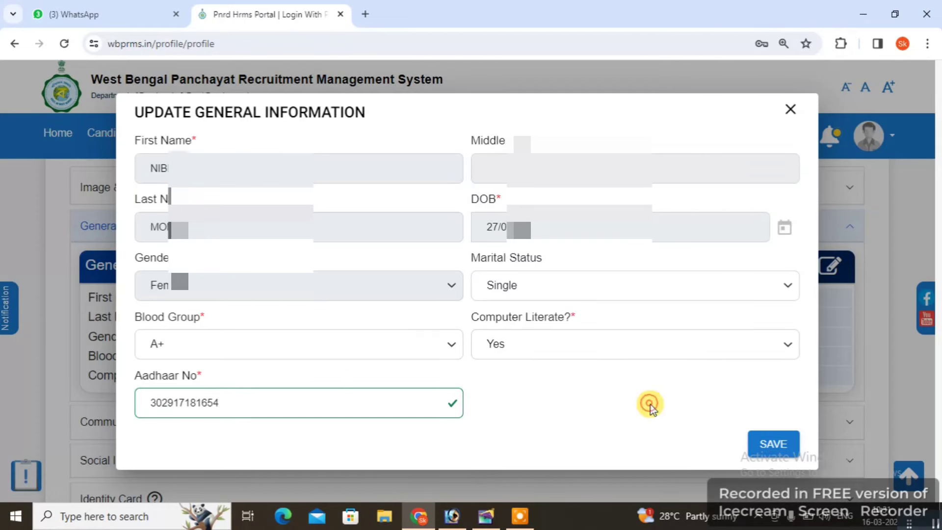
pyautogui.click(775, 444)
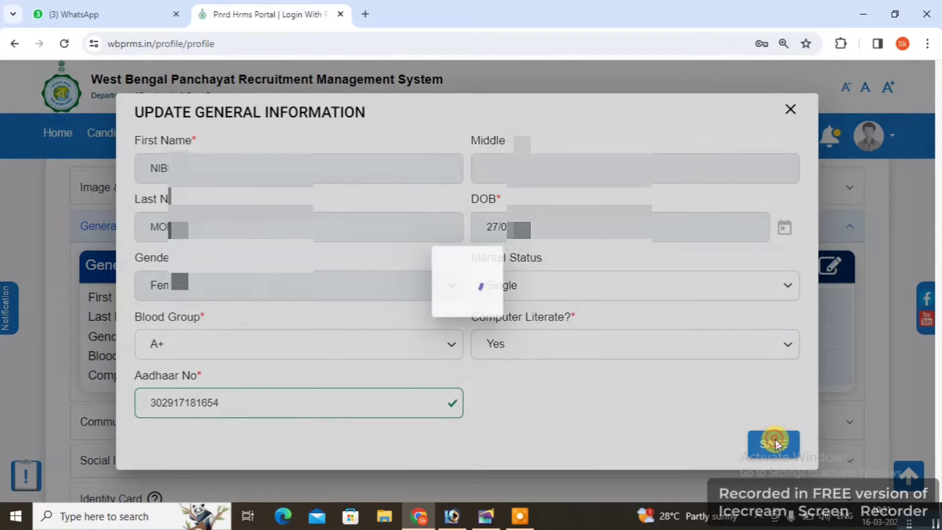
# Expand the Social Information section and bring up its edit form
pyautogui.scroll(-1, 414, 374)
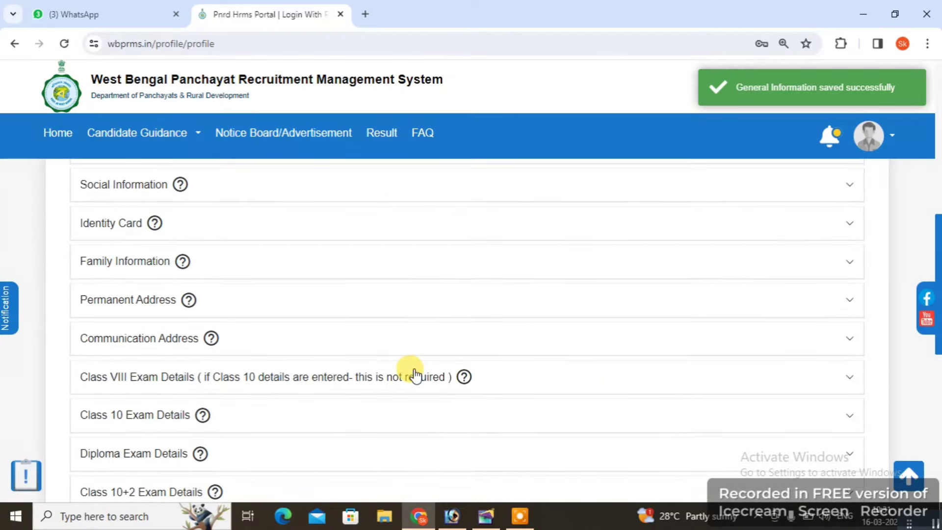
pyautogui.scroll(1, 415, 374)
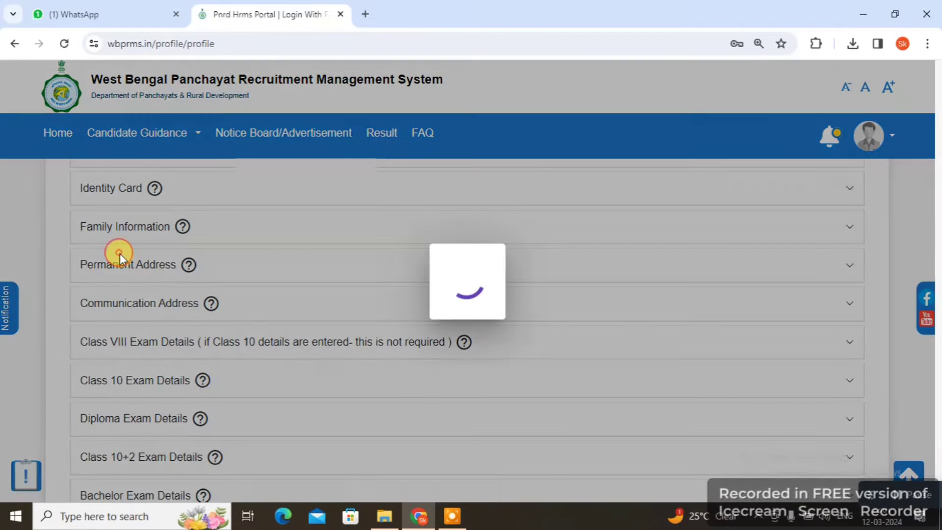
pyautogui.scroll(3, 142, 230)
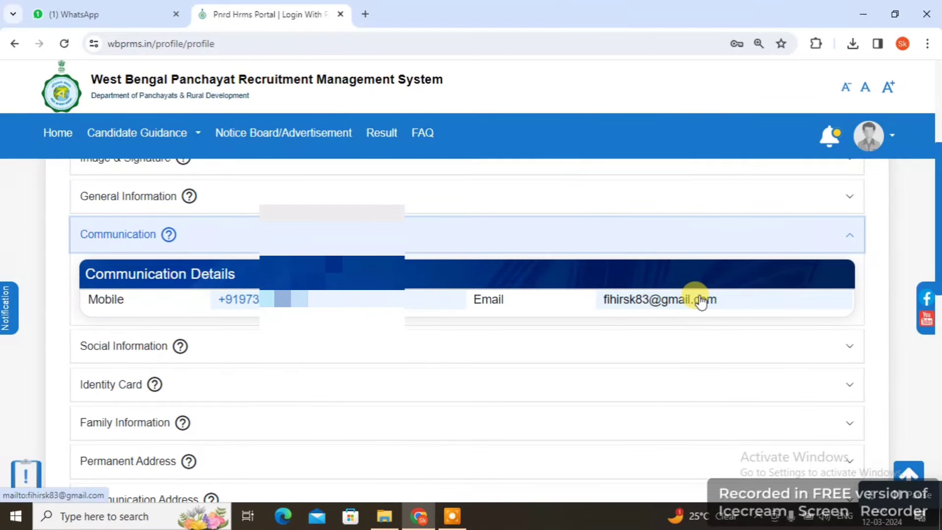
pyautogui.click(132, 347)
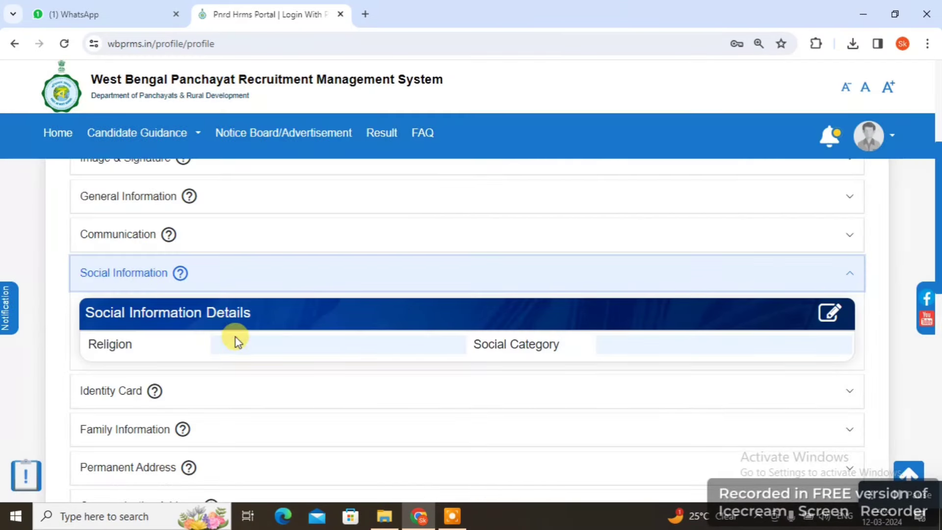
pyautogui.click(236, 337)
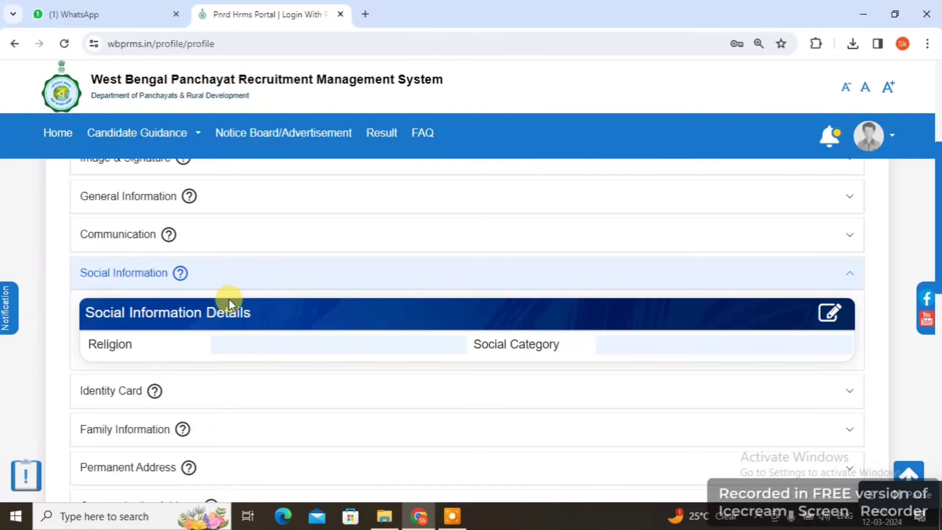
pyautogui.click(830, 314)
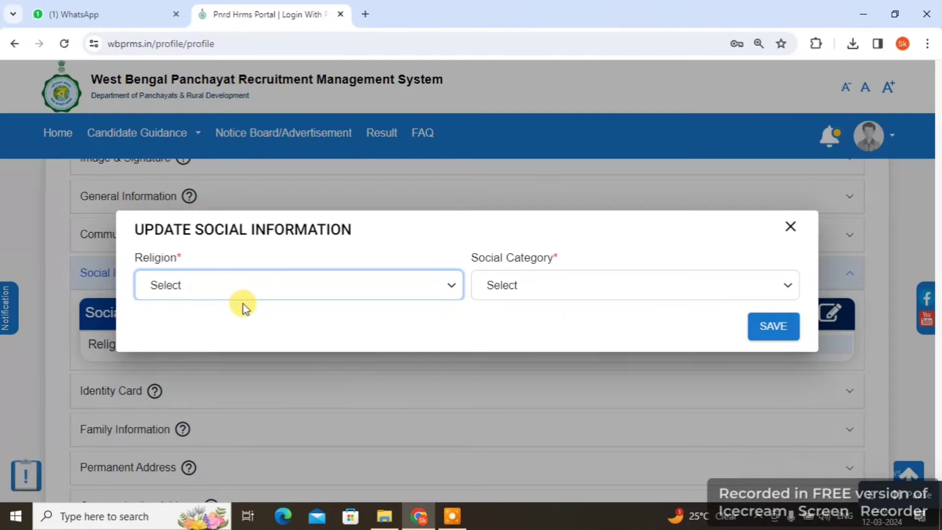
# Set religion to Islam and social category to OBC-A, and save
pyautogui.click(196, 285)
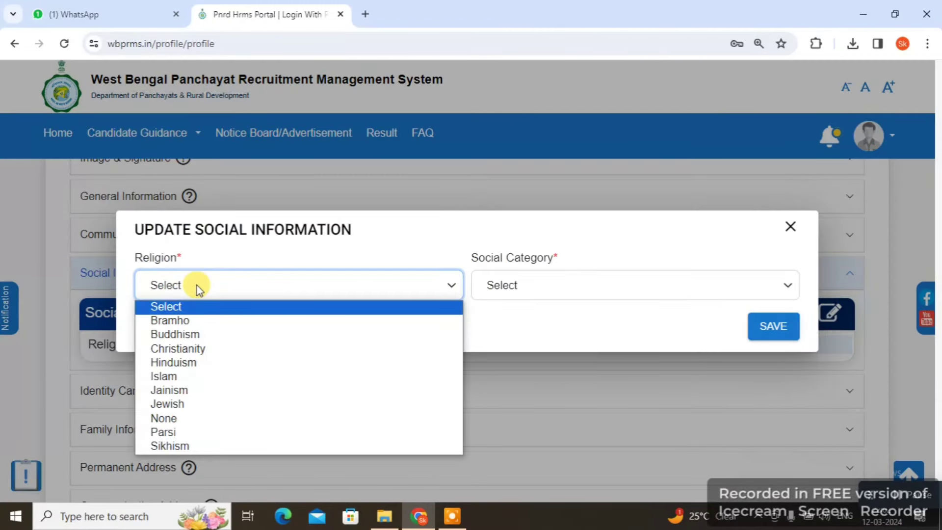
pyautogui.click(189, 376)
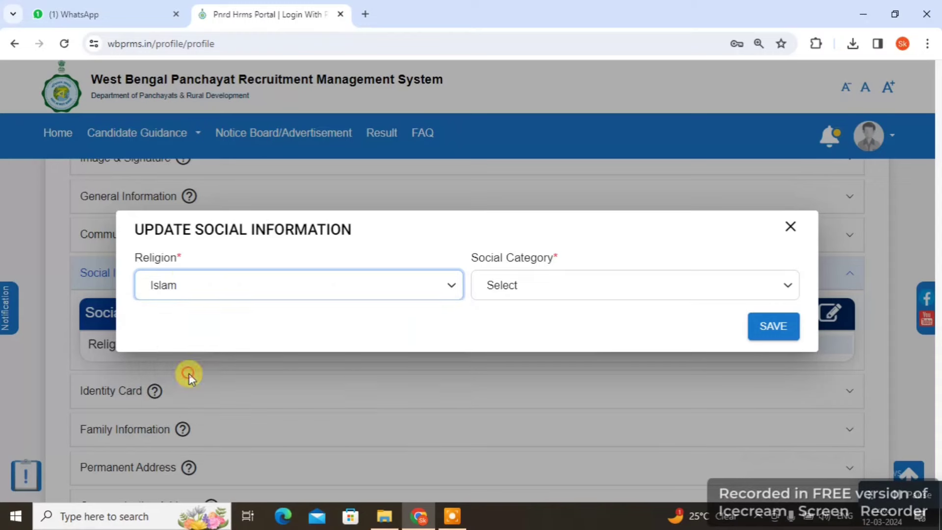
pyautogui.click(553, 293)
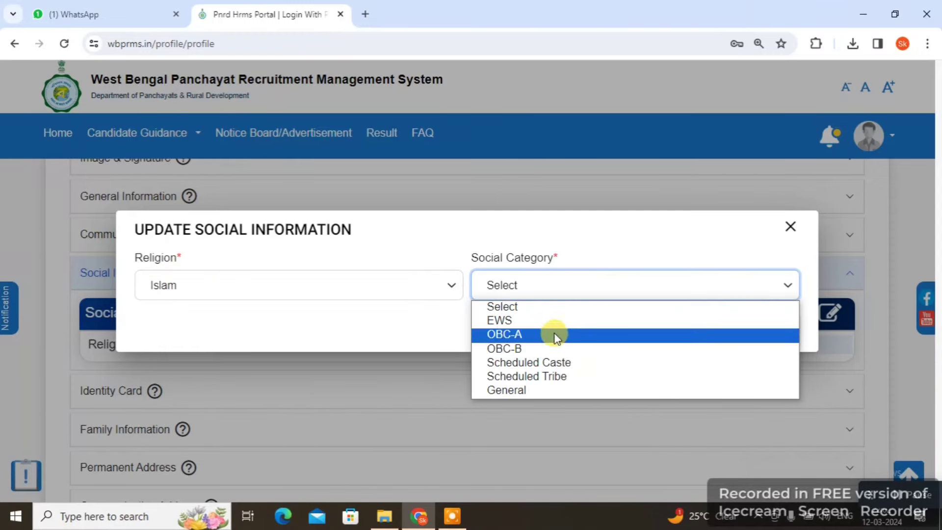
pyautogui.click(527, 338)
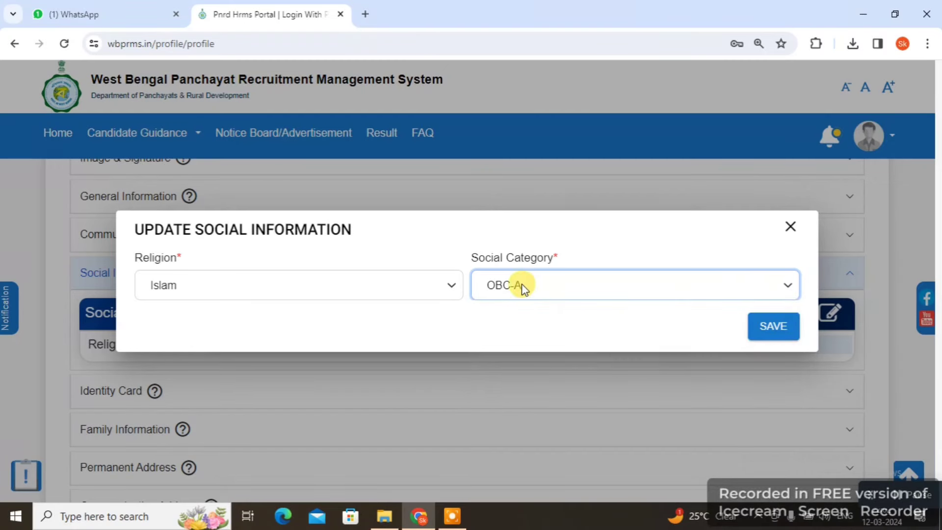
pyautogui.click(771, 327)
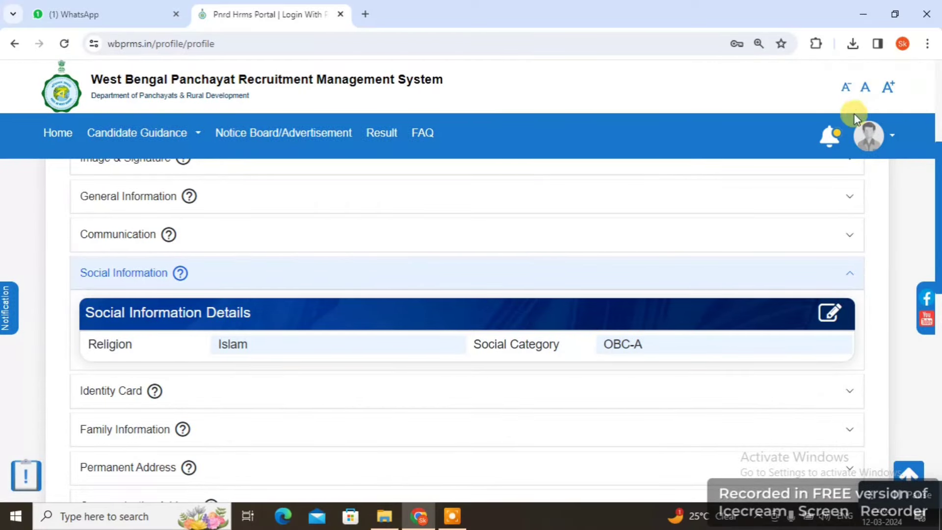
pyautogui.scroll(-3, 353, 381)
pyautogui.scroll(-2, 354, 381)
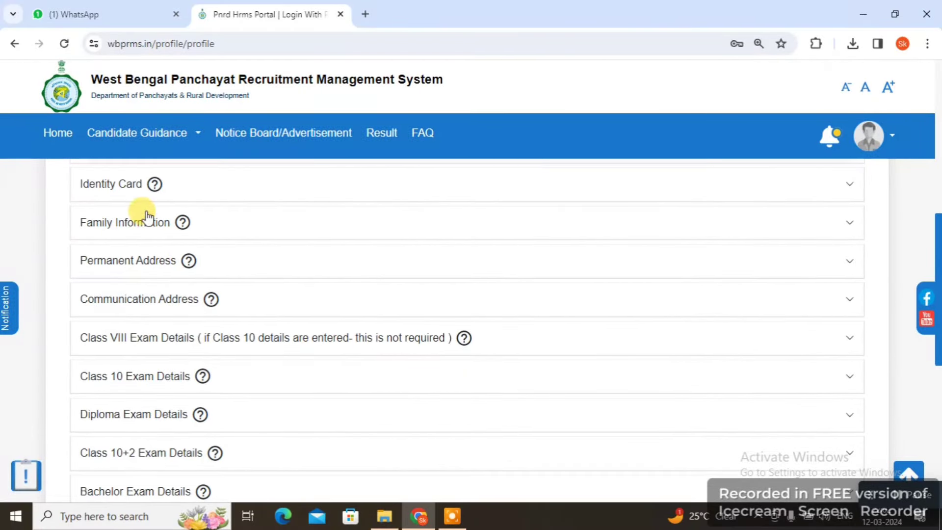
# Save PAN as the identity card type with its card number, then expand Family Information
pyautogui.click(108, 186)
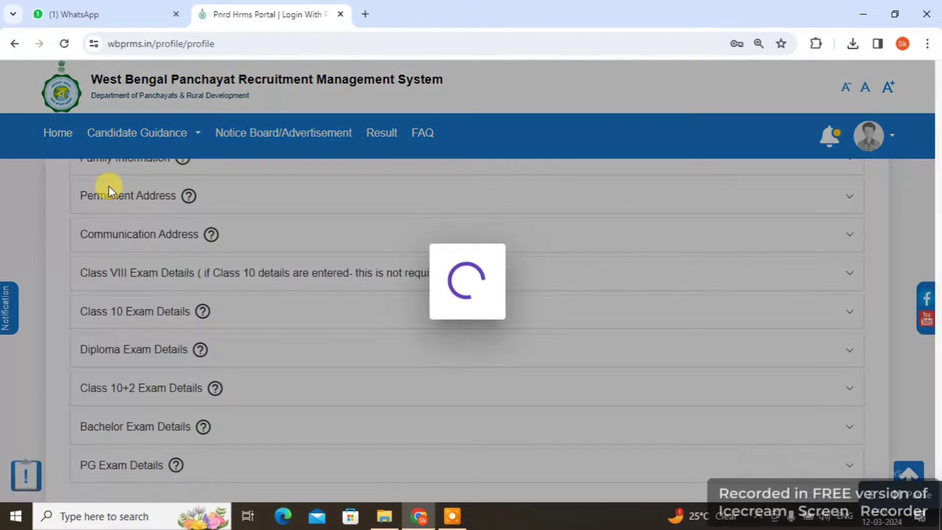
pyautogui.moveTo(936, 242); pyautogui.dragTo(938, 211)
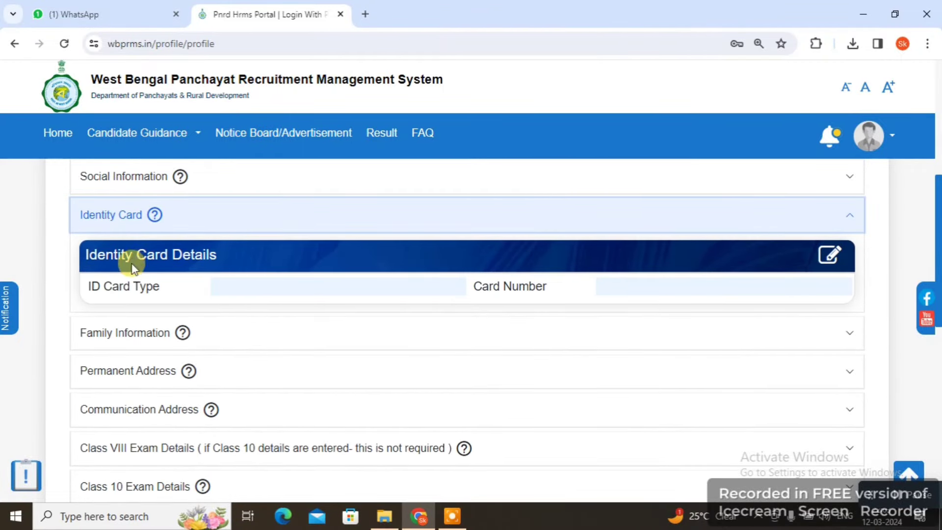
pyautogui.click(831, 256)
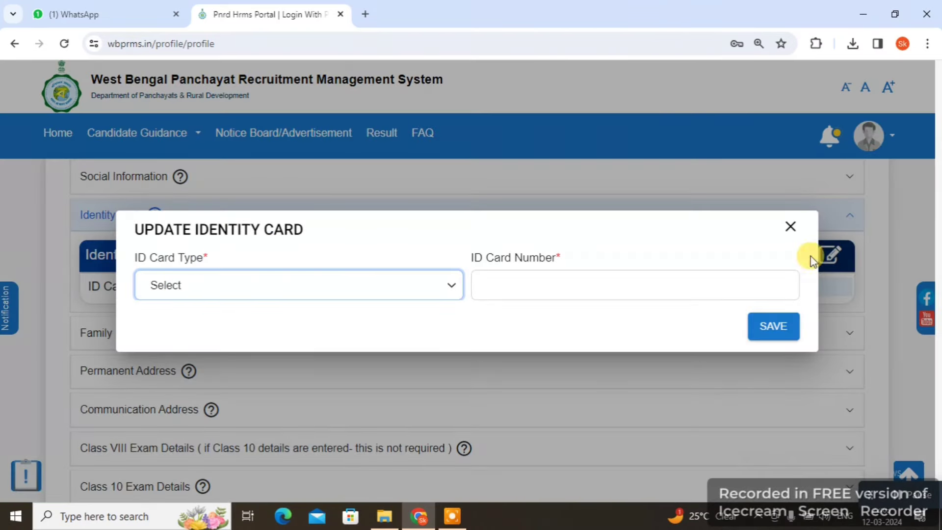
pyautogui.click(185, 284)
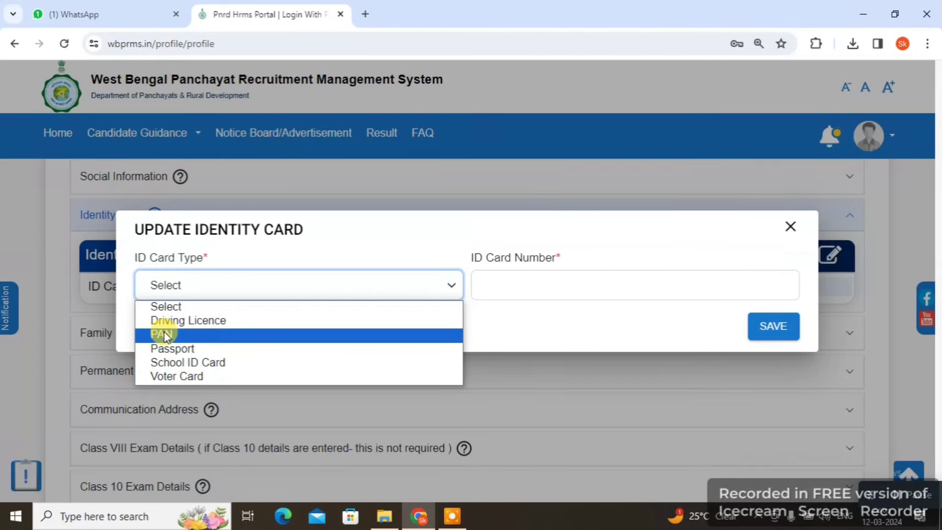
pyautogui.click(207, 335)
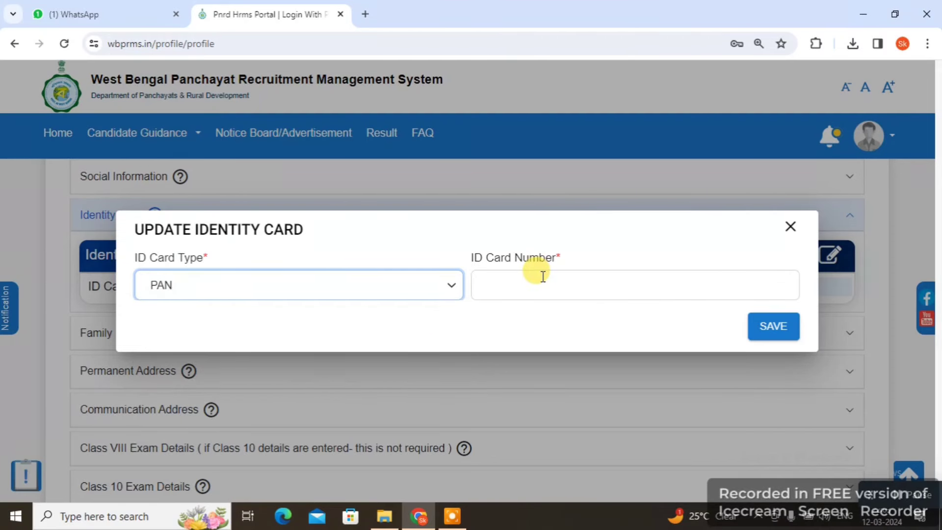
pyautogui.click(543, 276)
pyautogui.hotkey('ctrl', 'v')
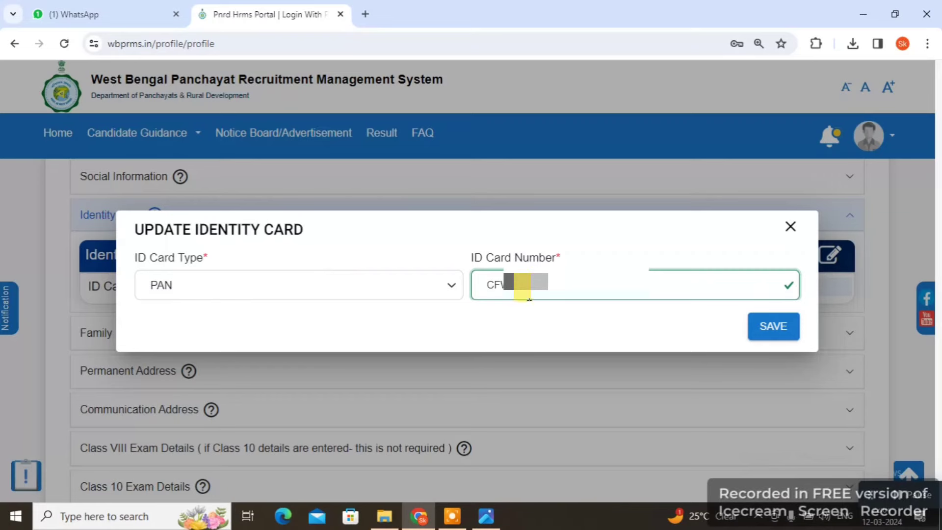
pyautogui.click(771, 328)
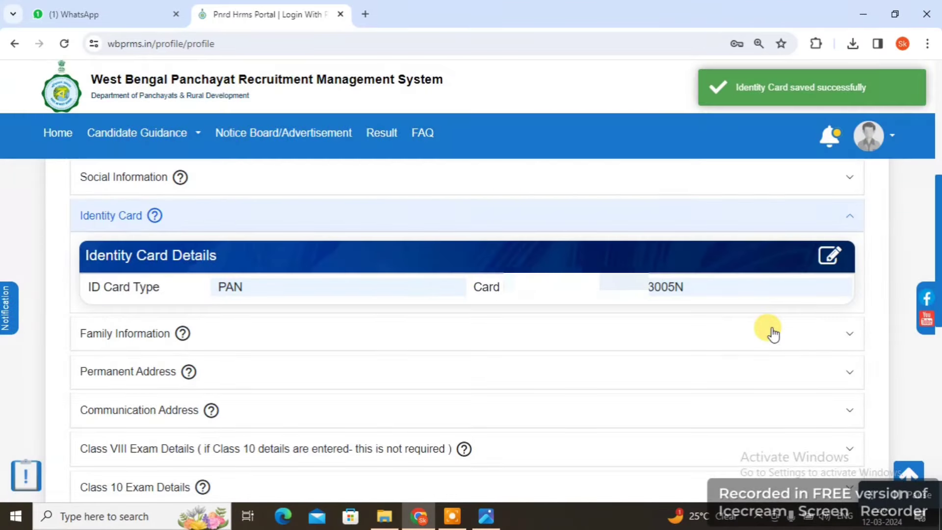
pyautogui.click(127, 332)
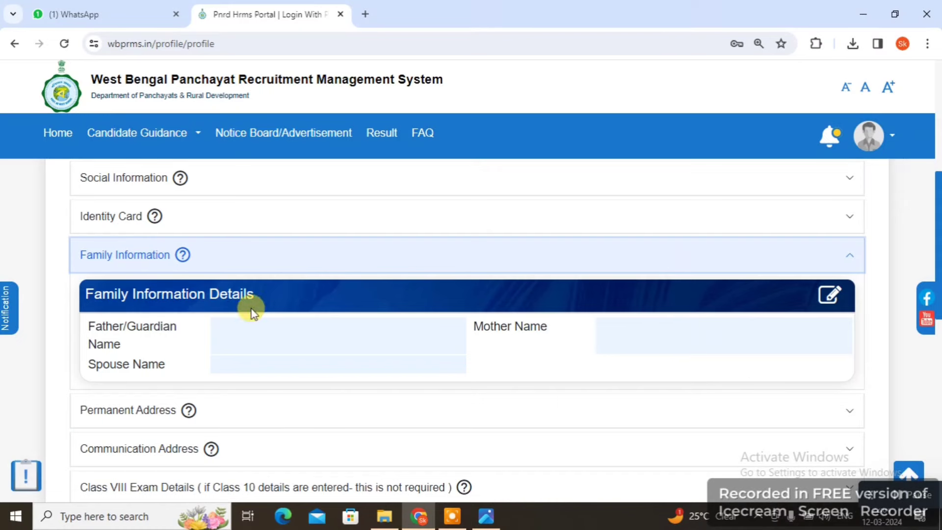
# Enter the father/guardian's, mother's and spouse's names in Family Information and save
pyautogui.click(830, 294)
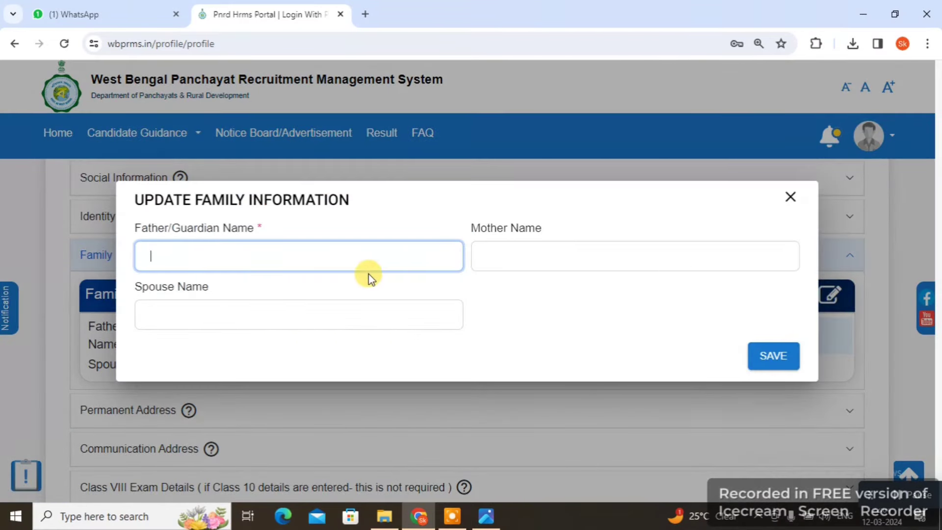
pyautogui.click(300, 253)
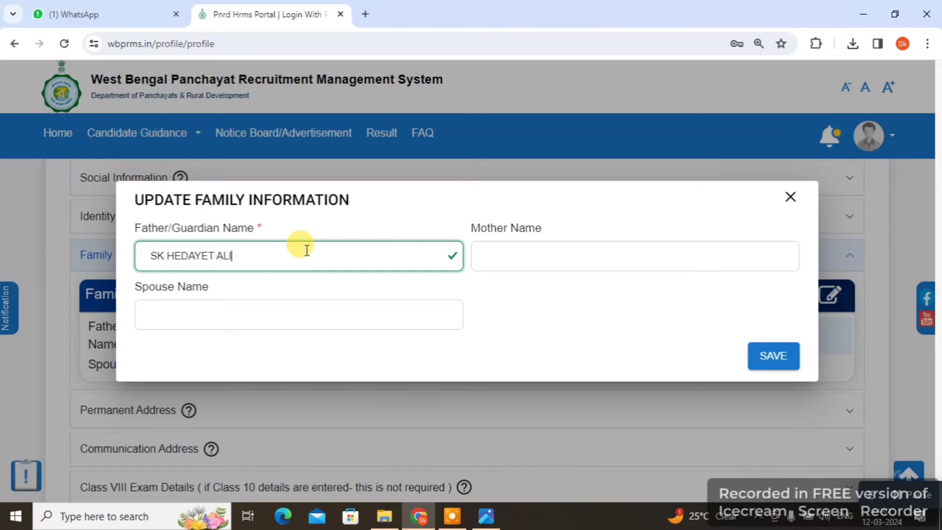
pyautogui.press('Tab')
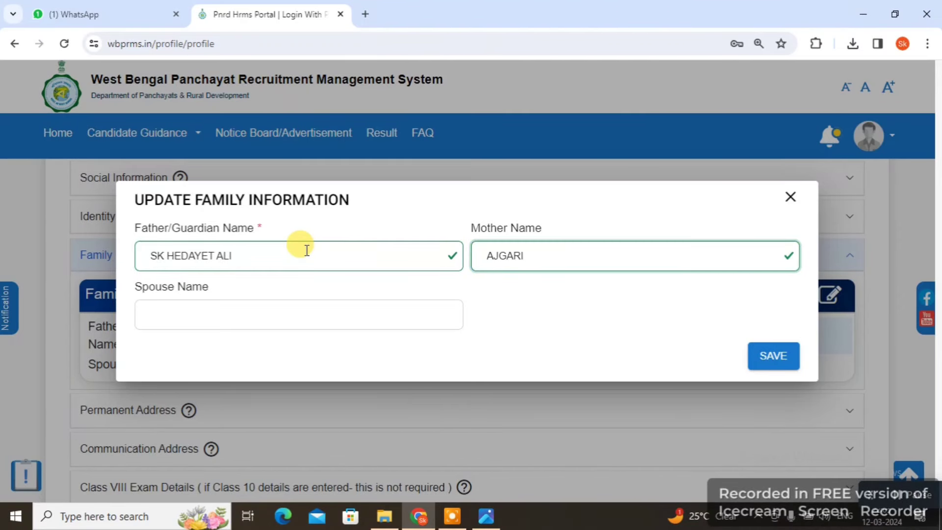
pyautogui.click(256, 309)
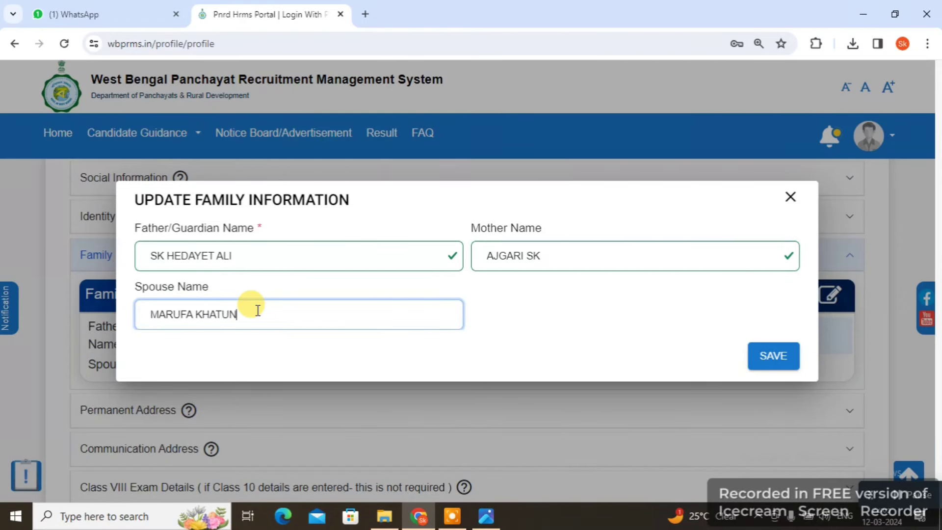
pyautogui.click(783, 354)
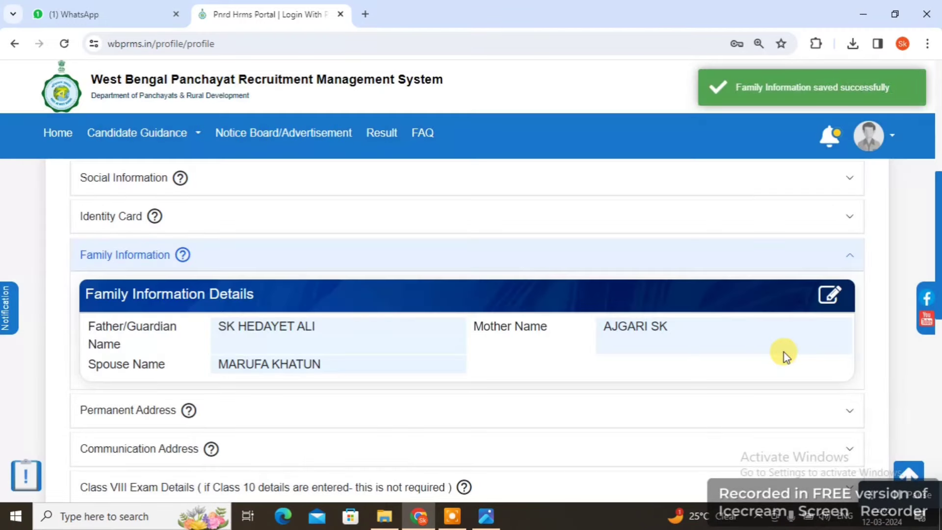
pyautogui.scroll(-3, 683, 366)
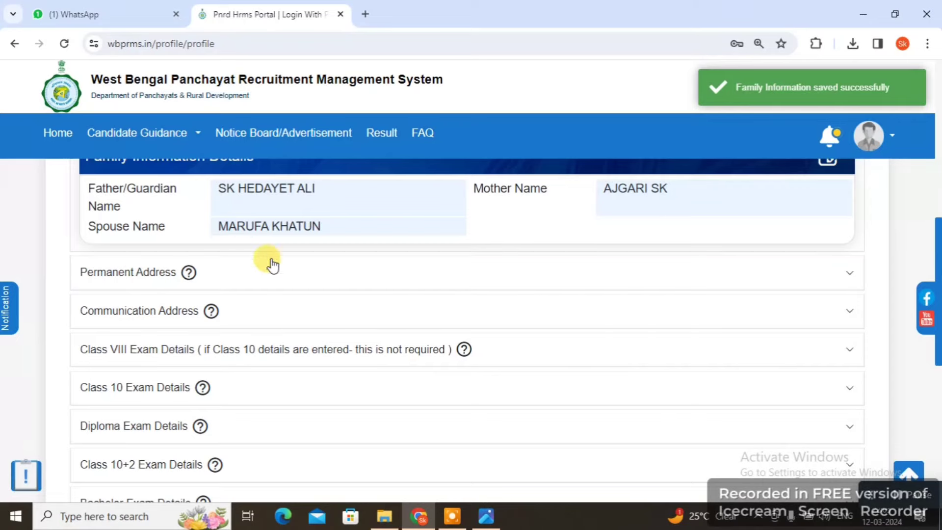
# Fill the Permanent Address from autofill with state West Bengal and district 24 Parganas (South)
pyautogui.click(137, 273)
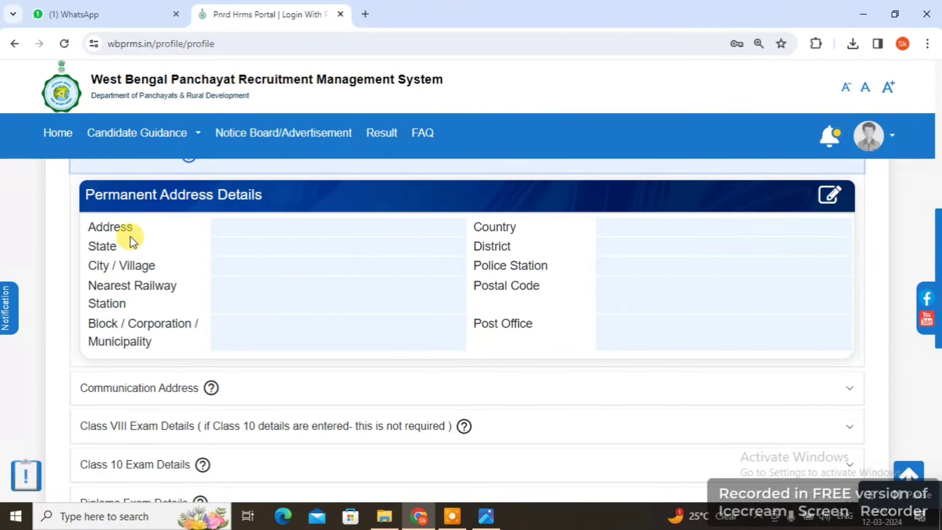
pyautogui.click(829, 199)
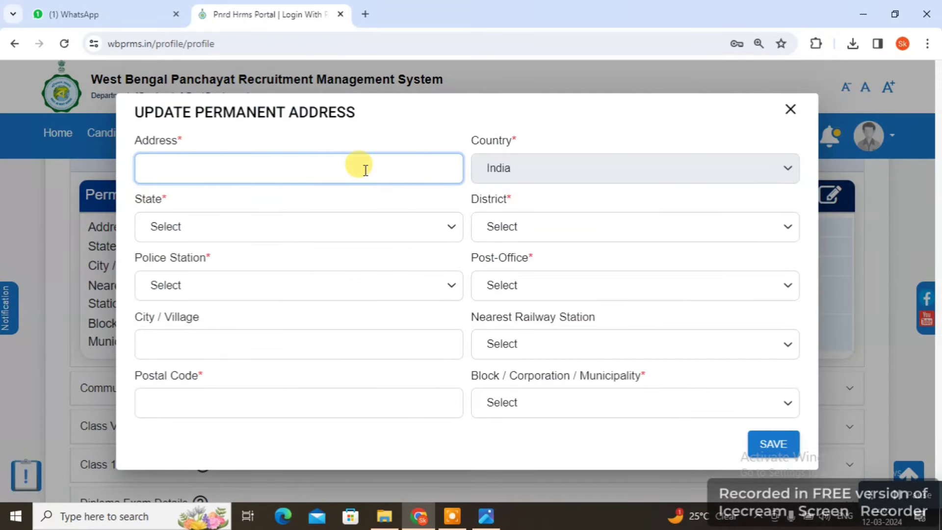
pyautogui.write('vill')
pyautogui.press('Down')
pyautogui.press('Return')
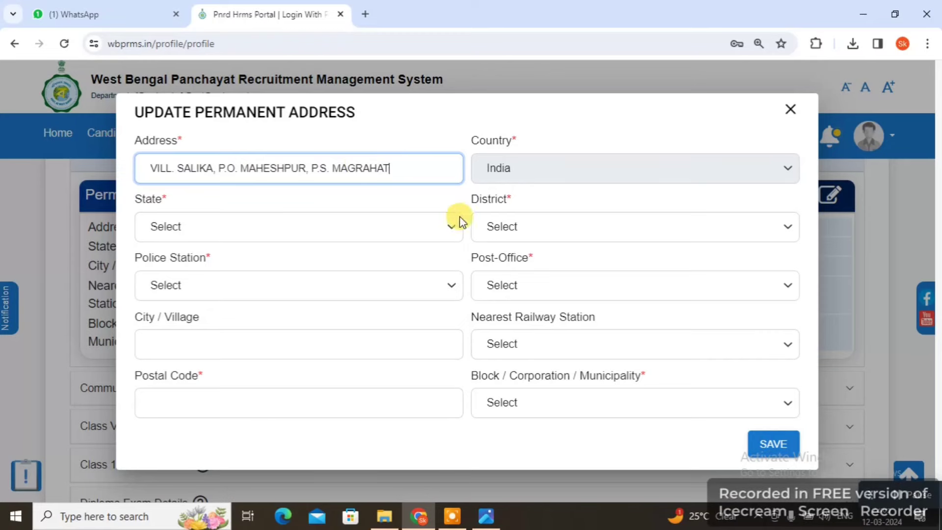
pyautogui.click(171, 216)
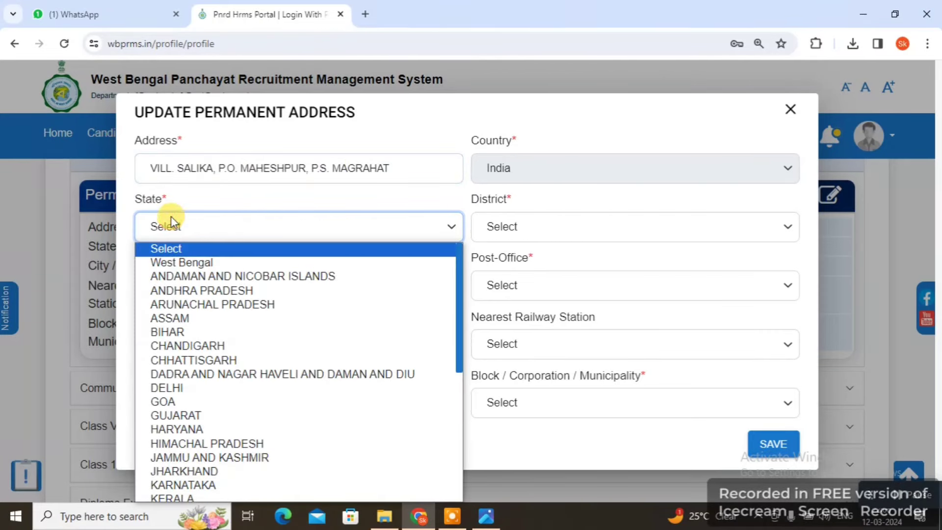
pyautogui.click(190, 265)
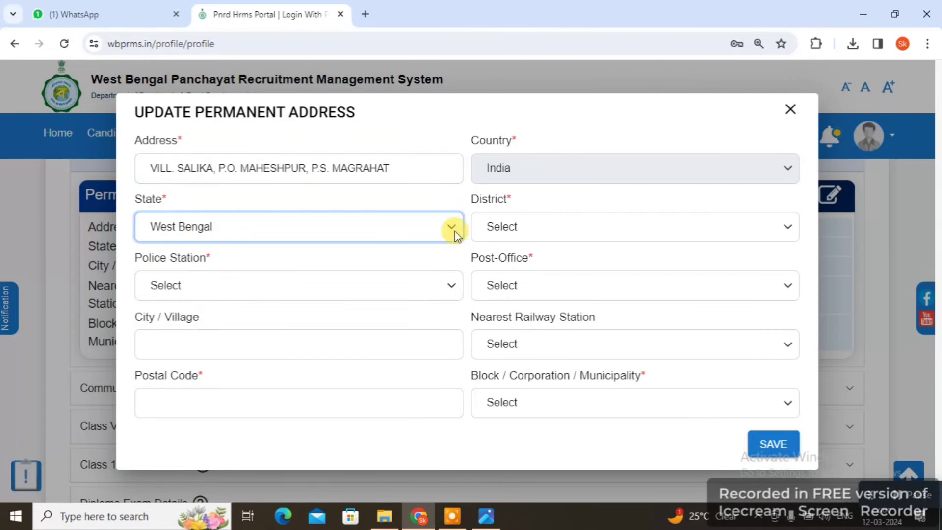
pyautogui.click(609, 229)
pyautogui.click(585, 275)
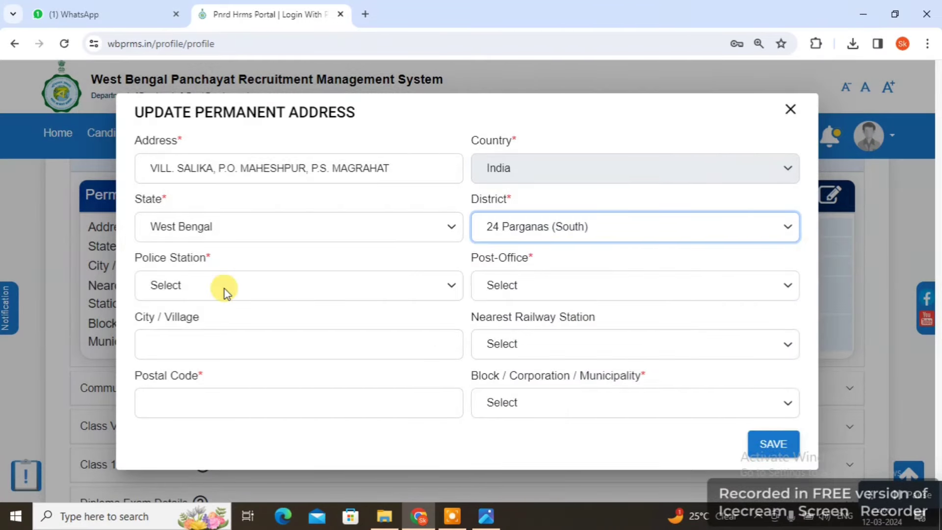
# Select the police station and post office, and enter the city or village
pyautogui.click(232, 282)
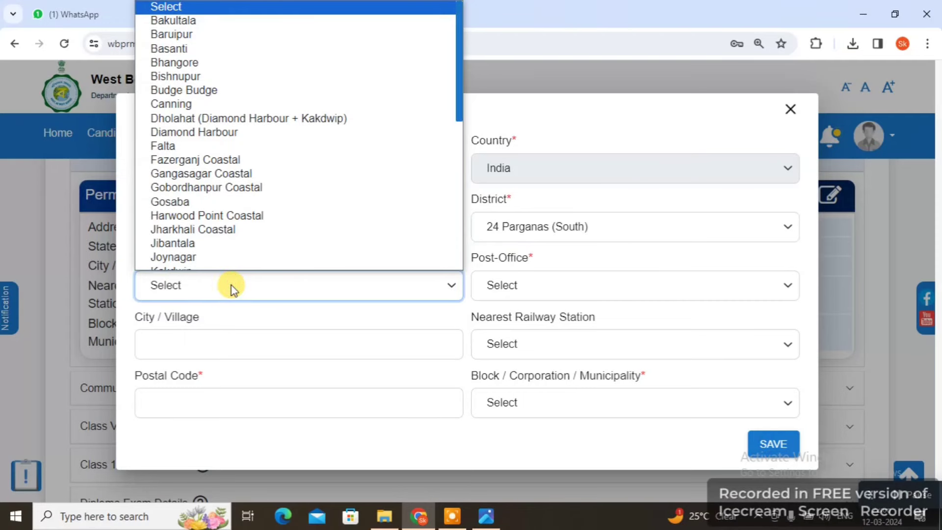
pyautogui.write('mo')
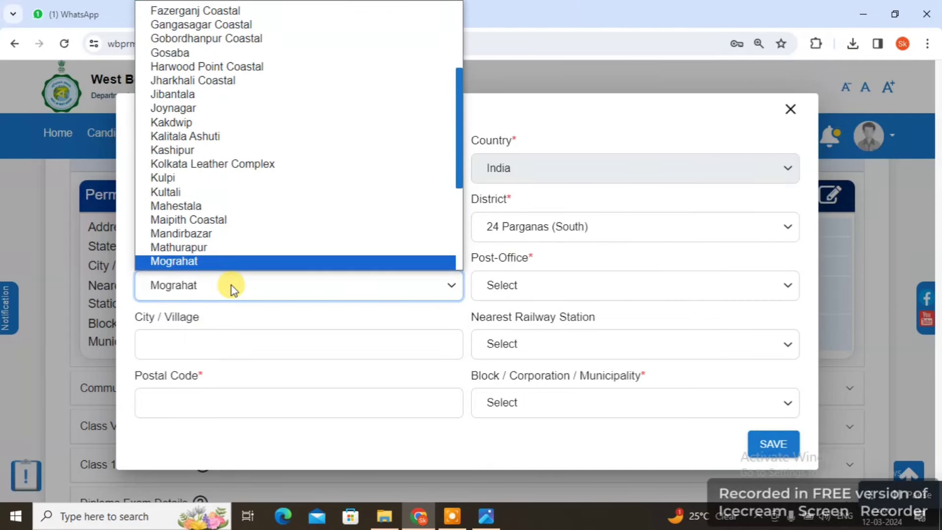
pyautogui.press('Return')
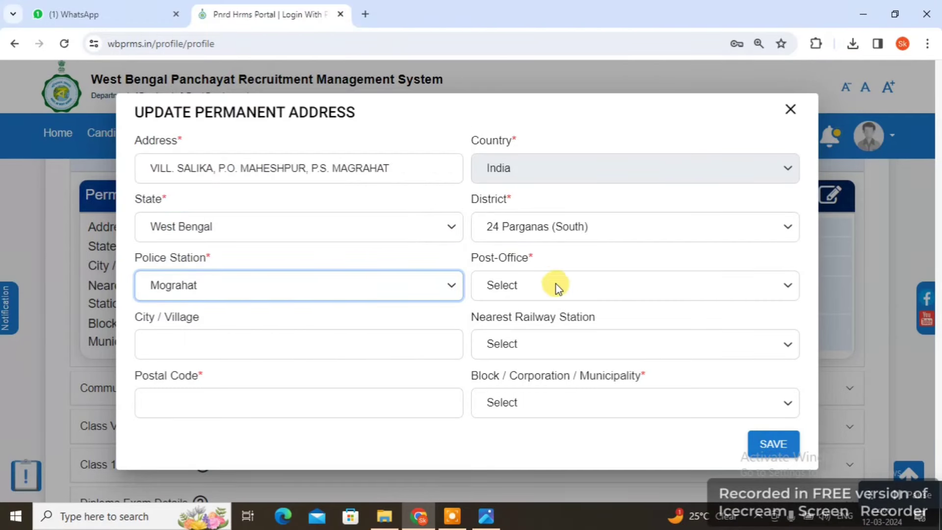
pyautogui.click(556, 286)
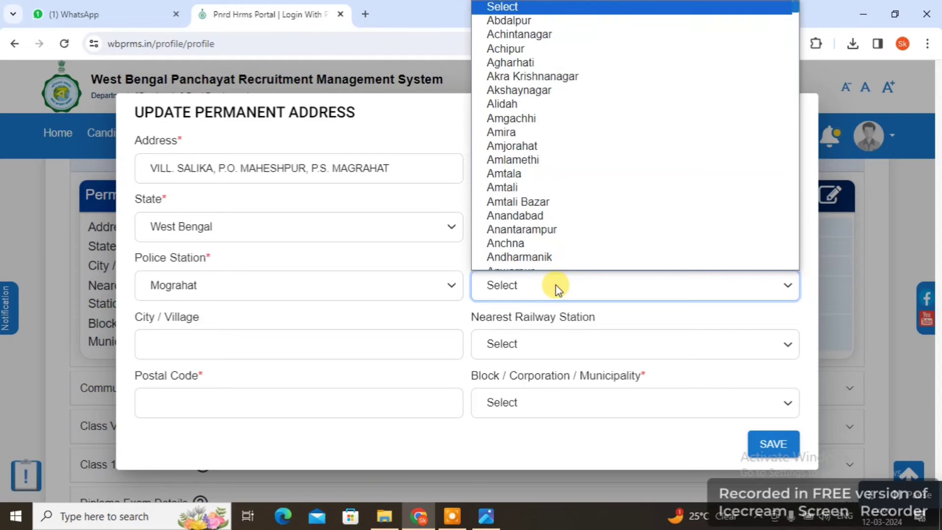
pyautogui.write('mahe')
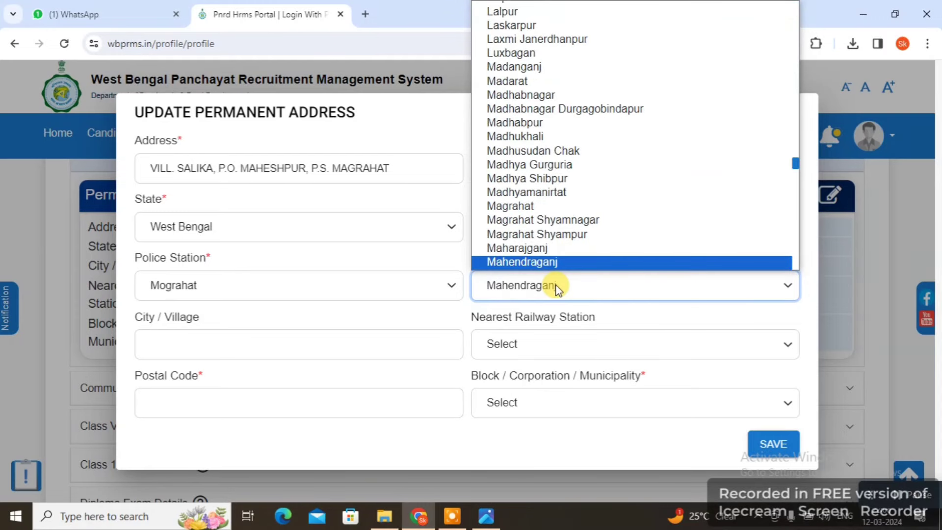
pyautogui.write('shpur')
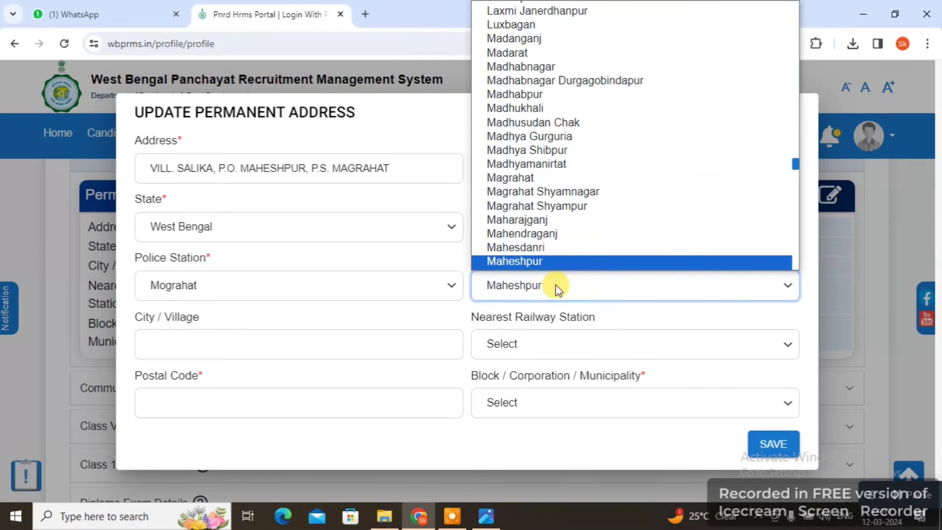
pyautogui.press('Return')
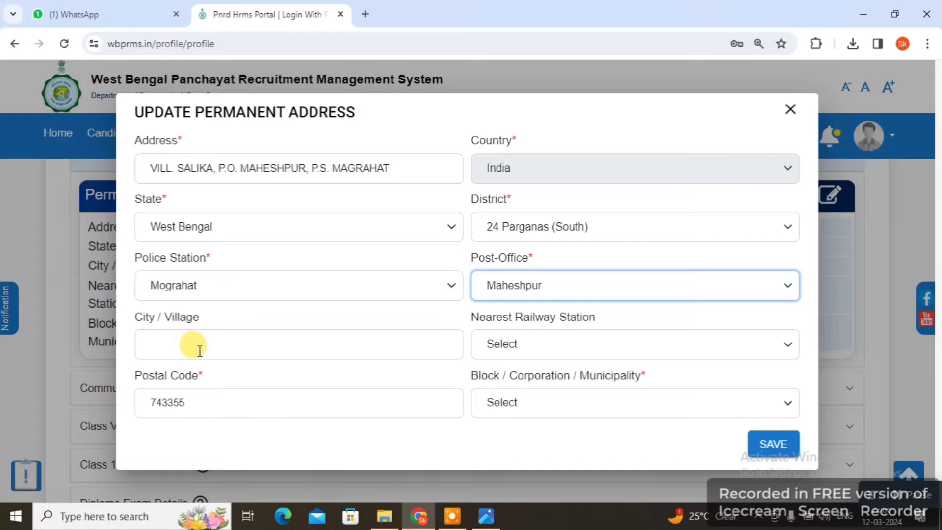
pyautogui.click(198, 349)
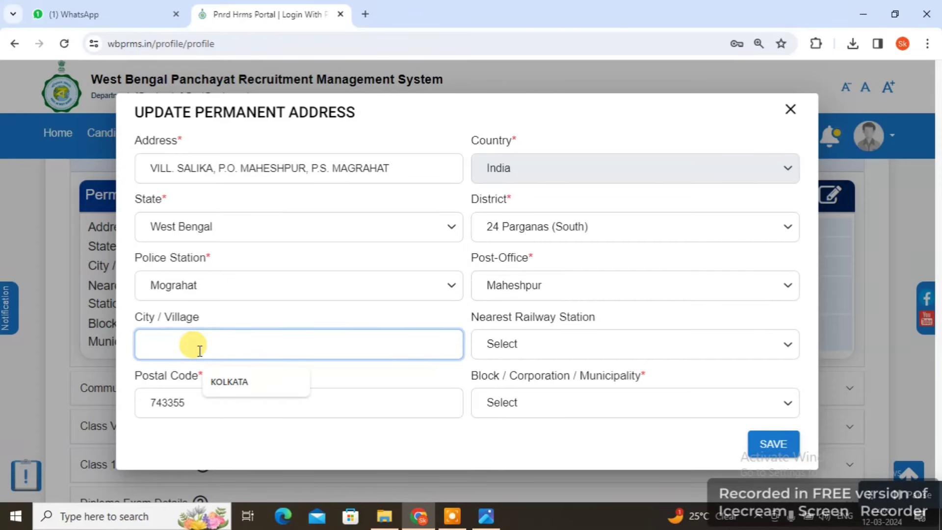
pyautogui.write('SALIKA')
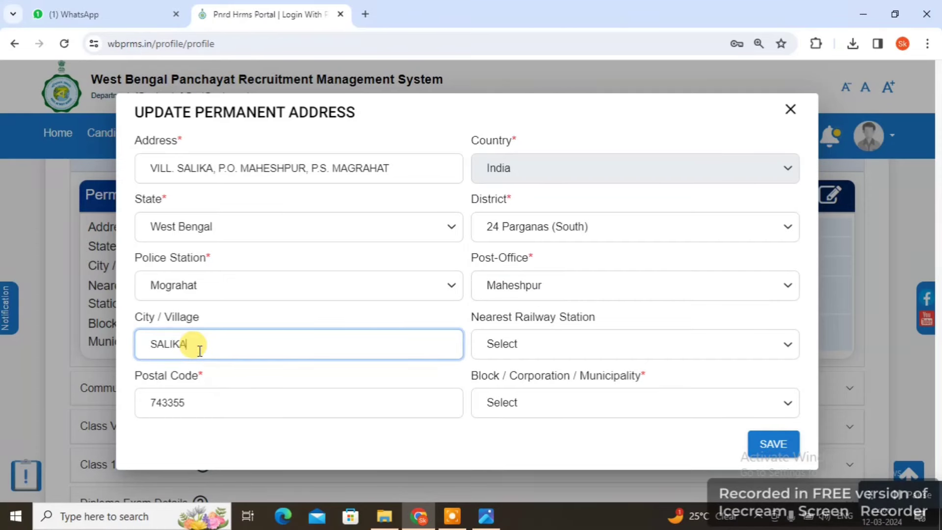
# Choose Dhamua (Dmu) as nearest railway station and Magra Hat-II as block, then save
pyautogui.click(557, 345)
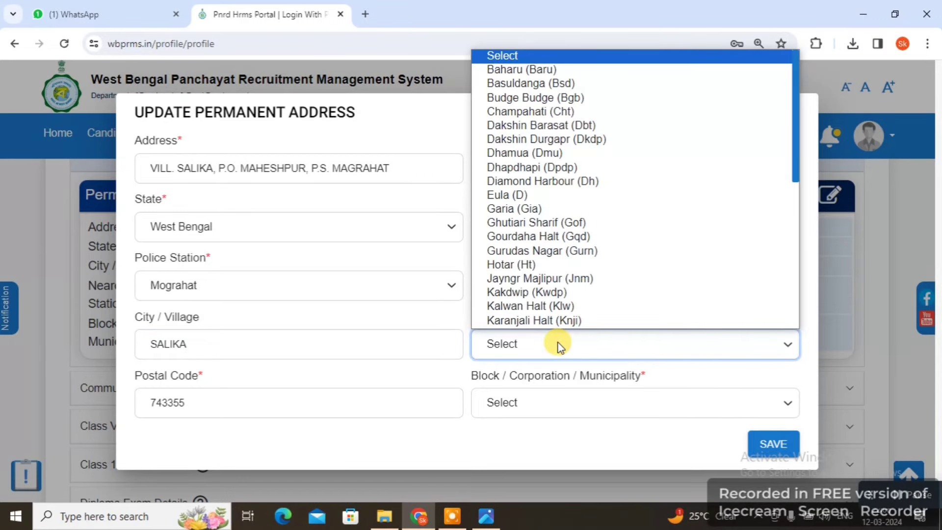
pyautogui.write('dh')
pyautogui.press('Return')
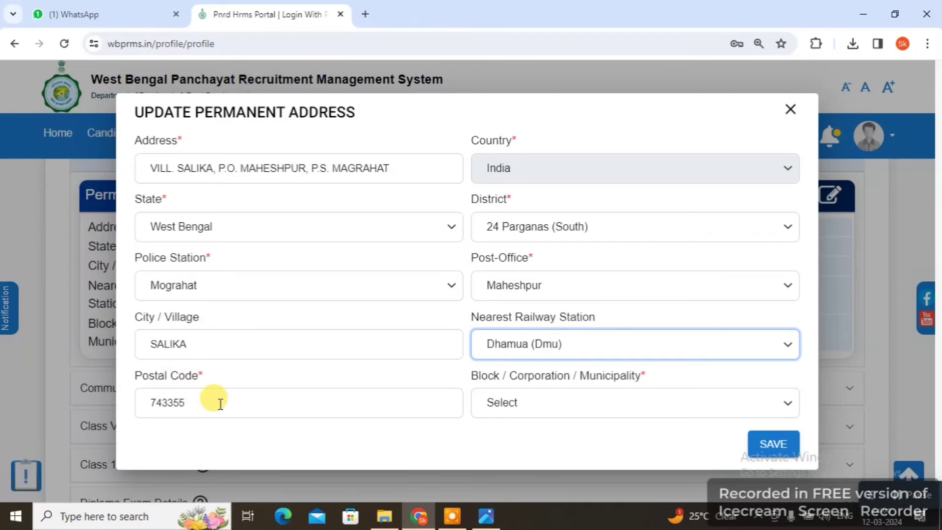
pyautogui.click(571, 407)
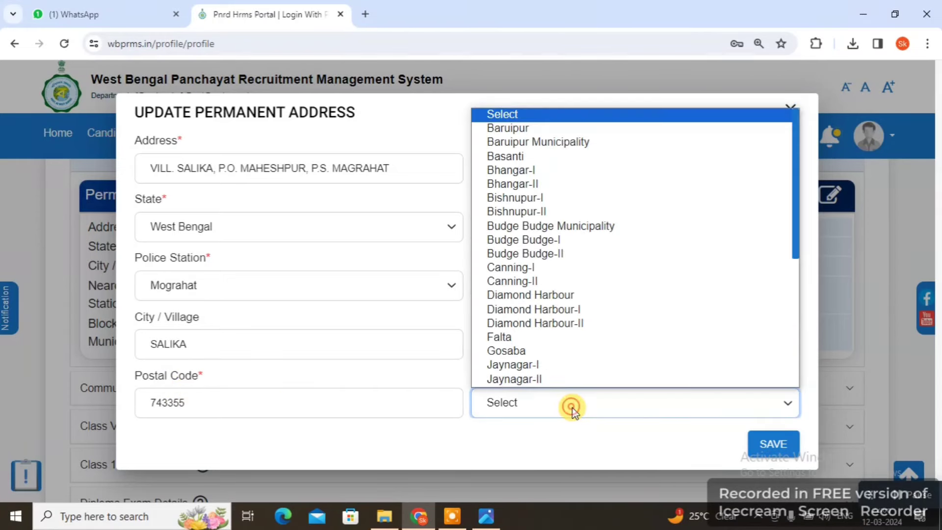
pyautogui.press('m')
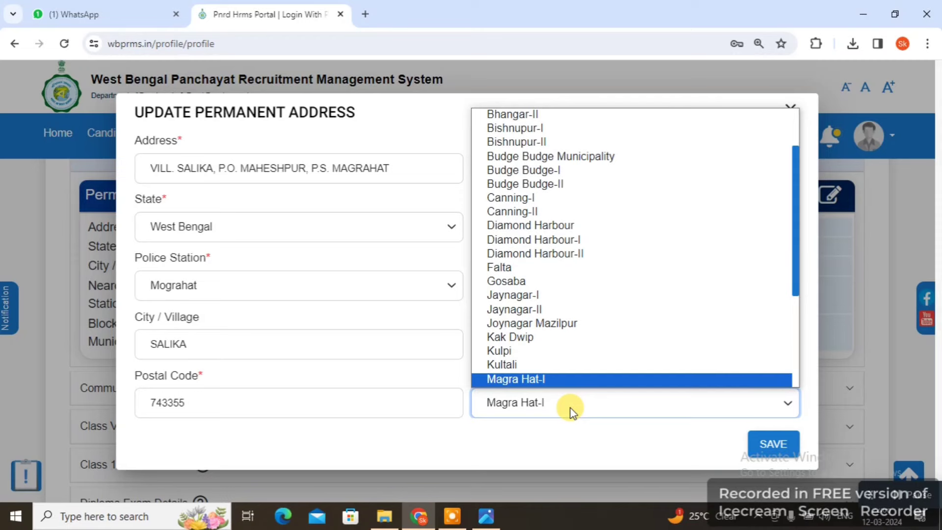
pyautogui.press('Down')
pyautogui.press('Return')
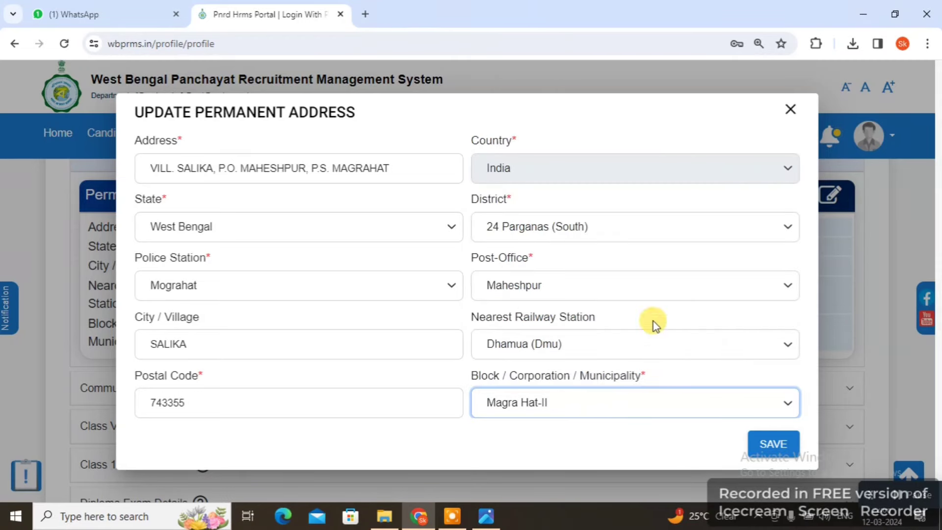
pyautogui.click(767, 444)
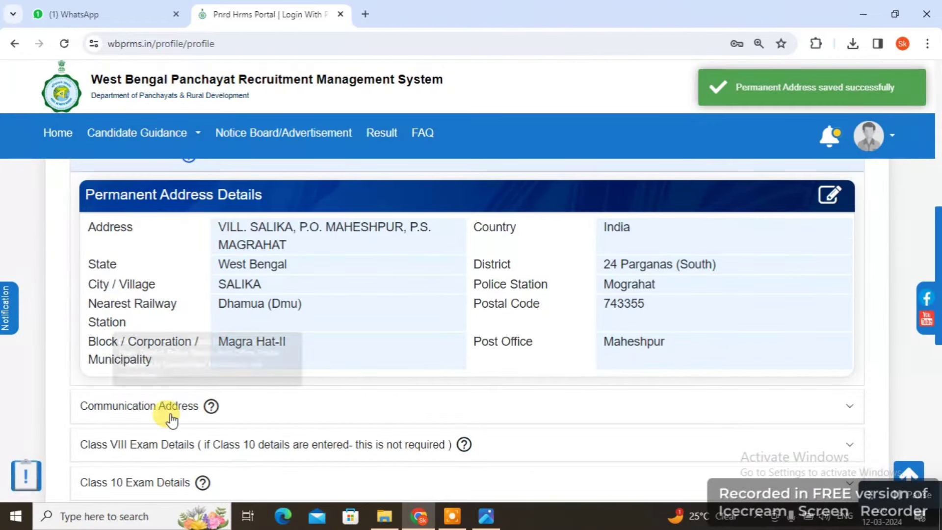
pyautogui.click(139, 406)
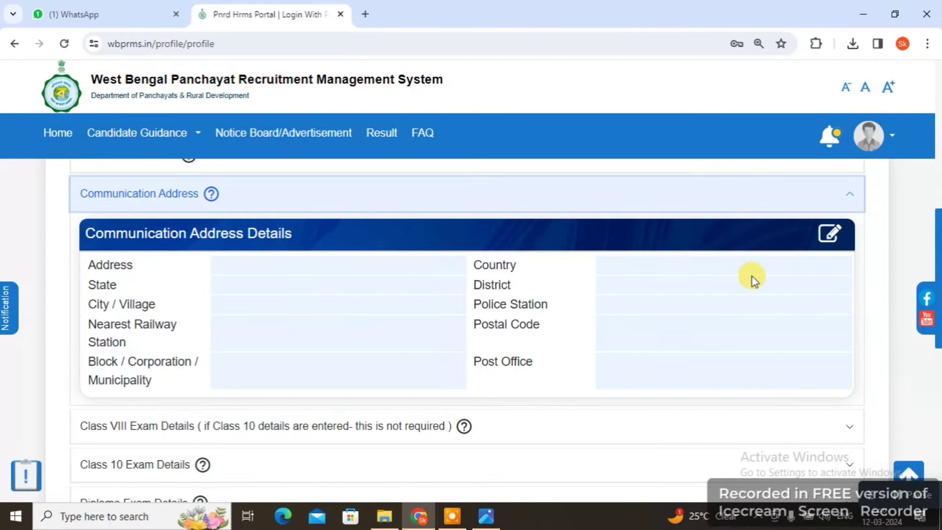
pyautogui.click(828, 234)
pyautogui.click(183, 169)
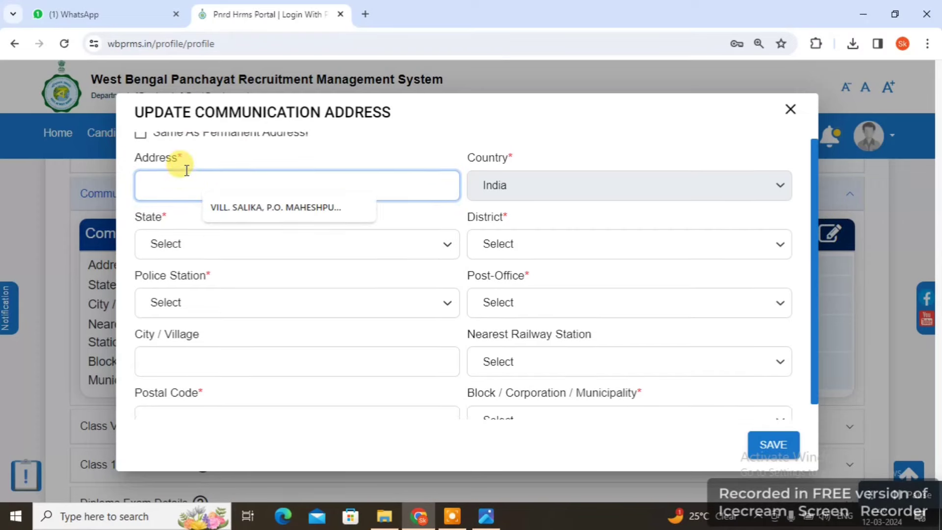
pyautogui.click(354, 153)
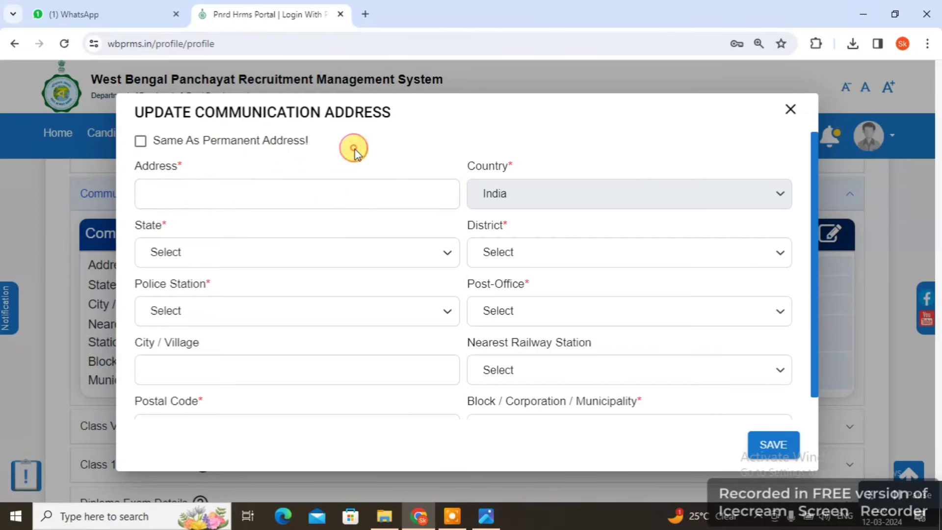
pyautogui.click(139, 142)
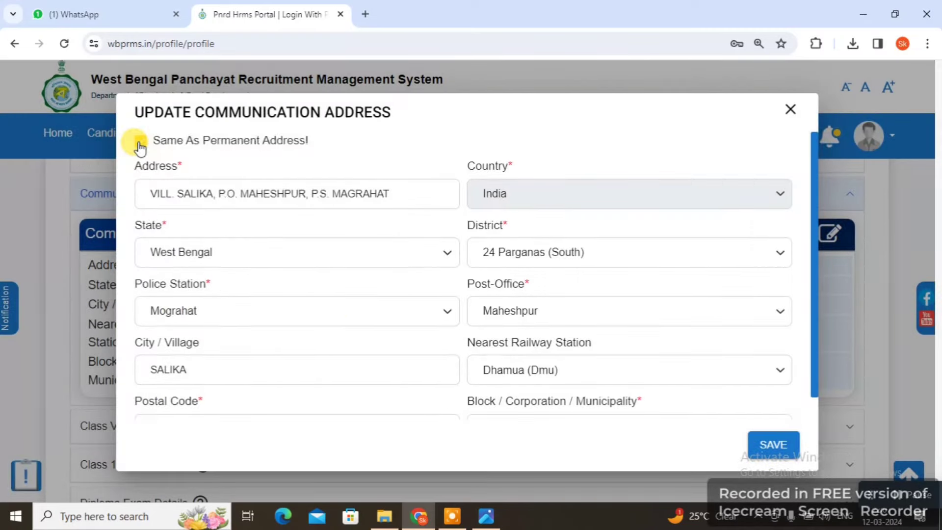
pyautogui.scroll(-1, 336, 282)
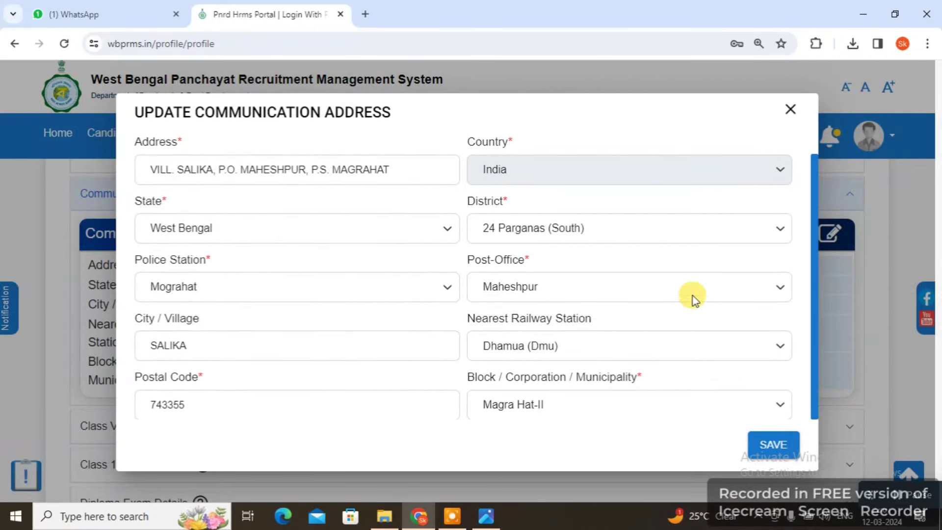
pyautogui.click(774, 445)
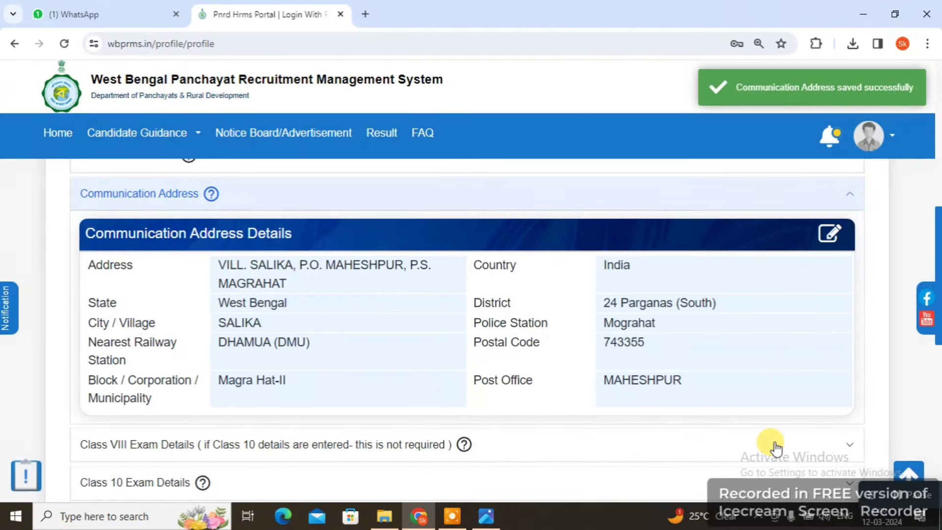
# Scroll down to the exam sections and expand the empty Class VIII Exam Details panel
pyautogui.scroll(-4, 461, 340)
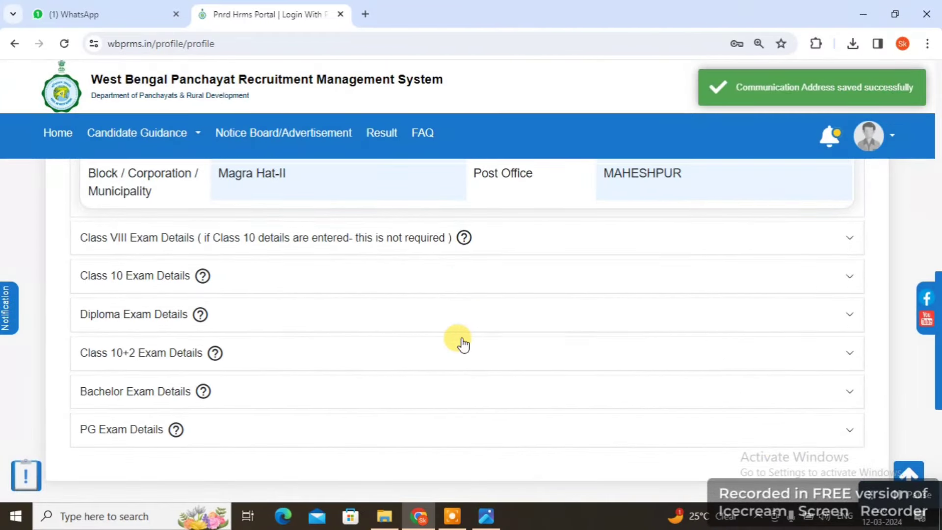
pyautogui.scroll(-2, 461, 340)
pyautogui.scroll(2, 460, 340)
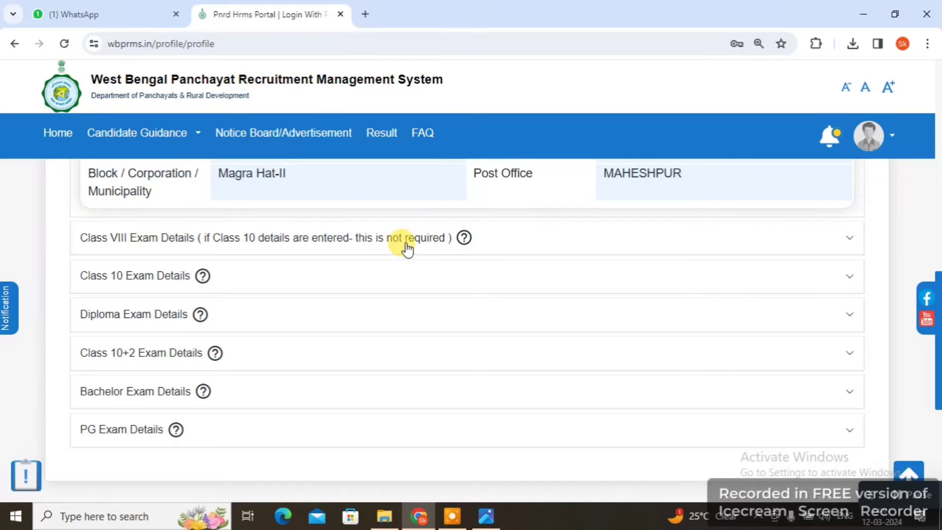
pyautogui.click(290, 240)
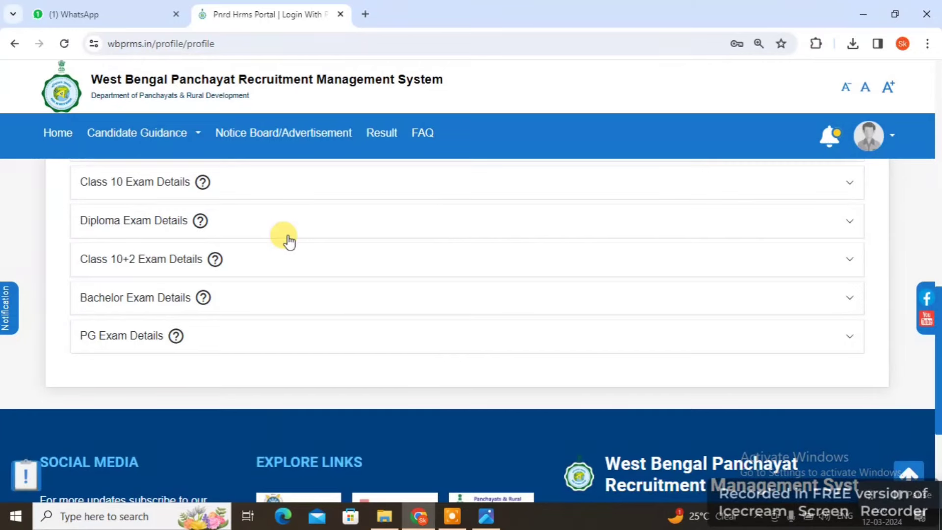
pyautogui.scroll(3, 581, 260)
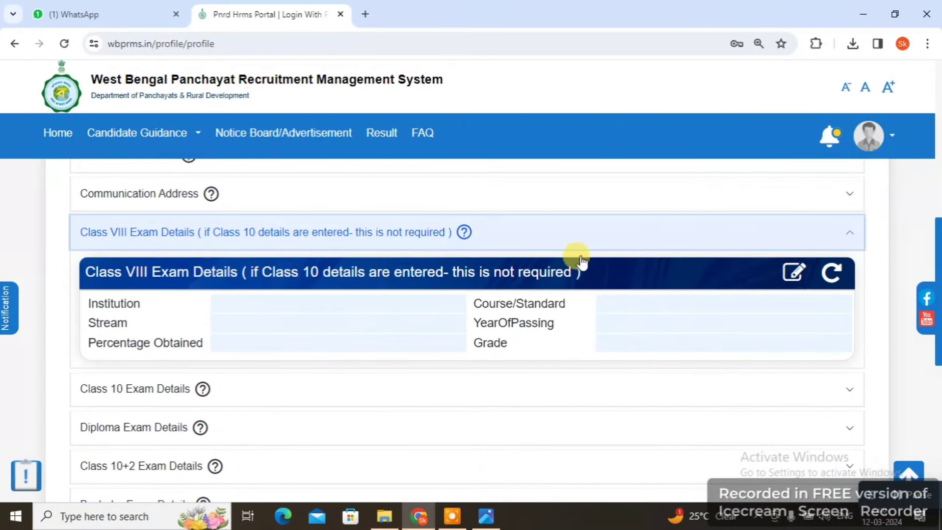
# Enter Class VIII details (Maheshpur High School, 1998, 50 percent, grade B+) and save them
pyautogui.click(792, 273)
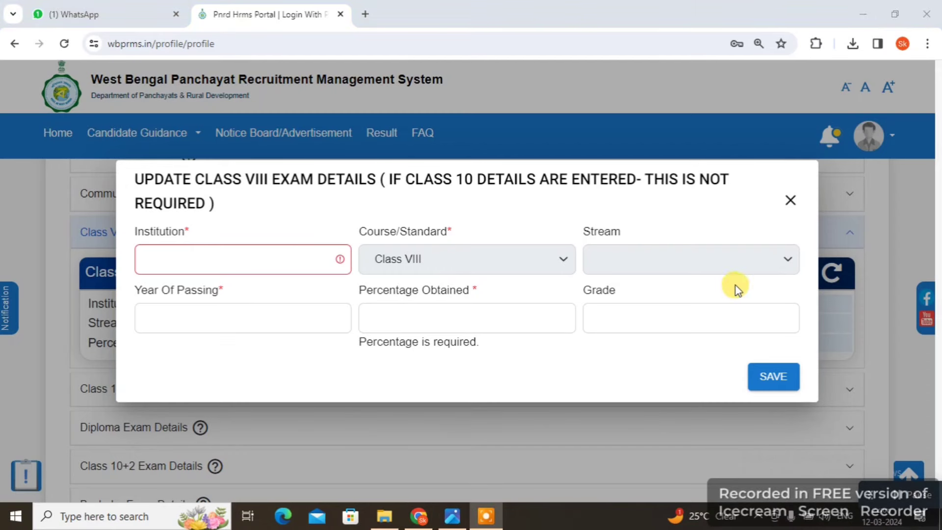
pyautogui.click(231, 251)
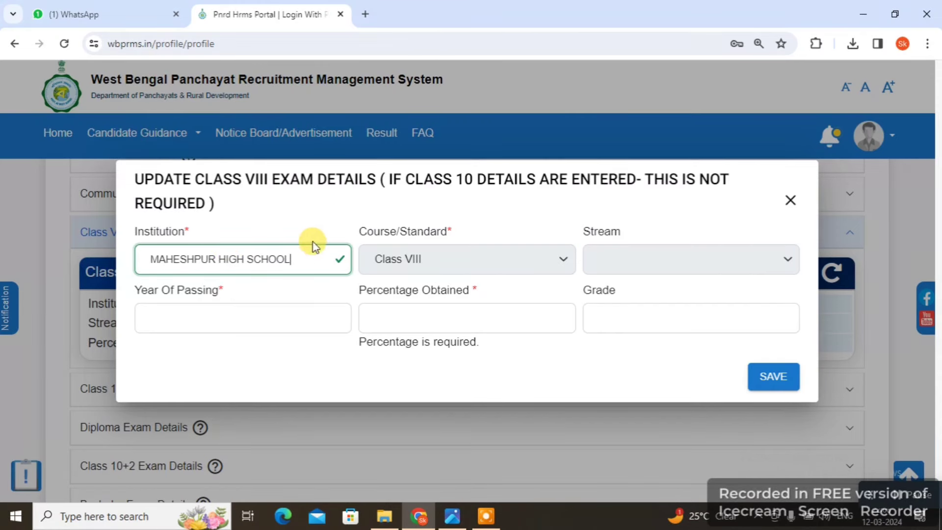
pyautogui.click(603, 261)
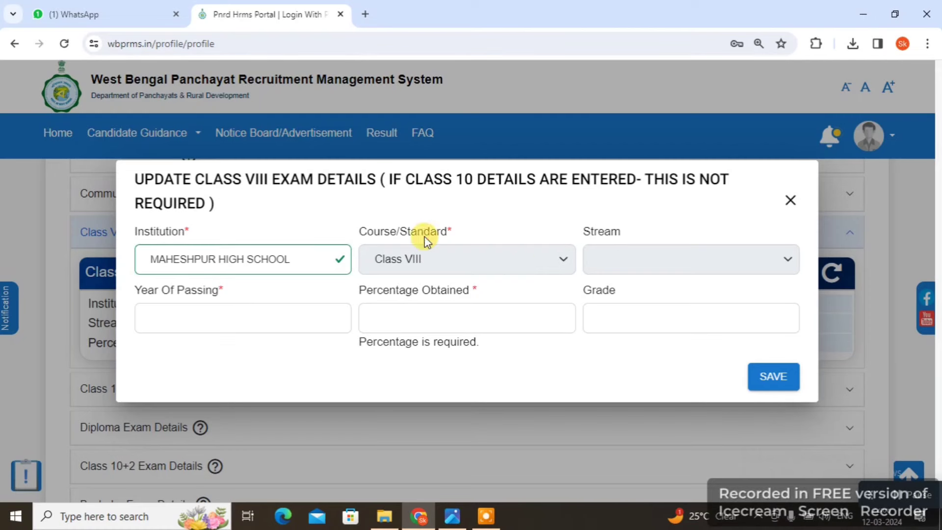
pyautogui.click(187, 317)
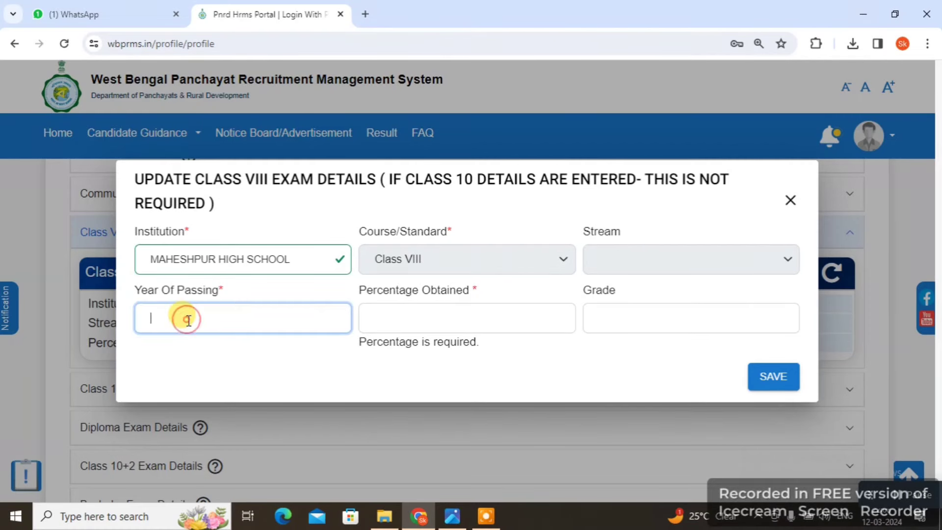
pyautogui.write('2')
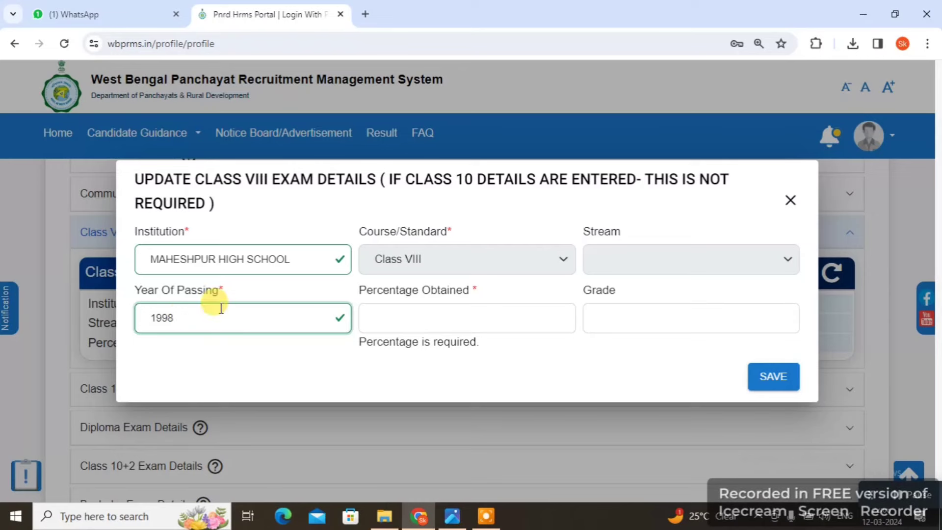
pyautogui.click(501, 305)
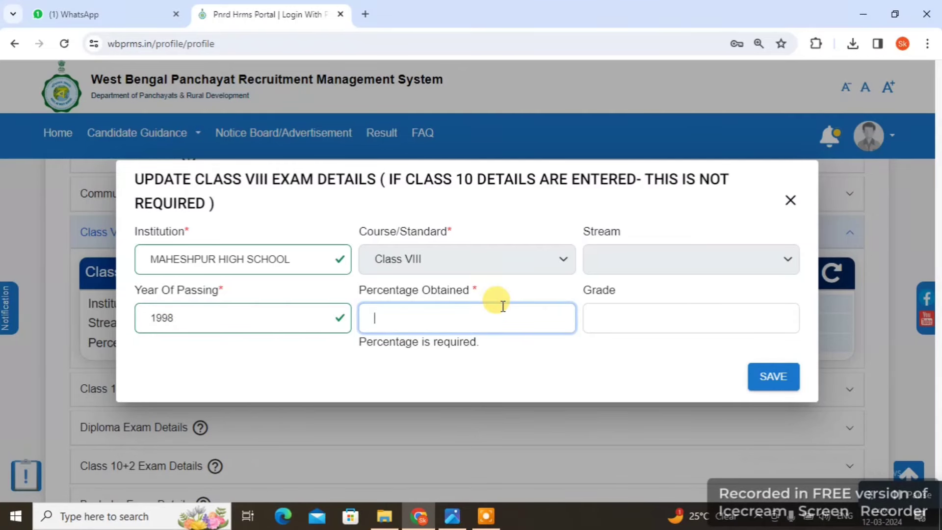
pyautogui.write('50')
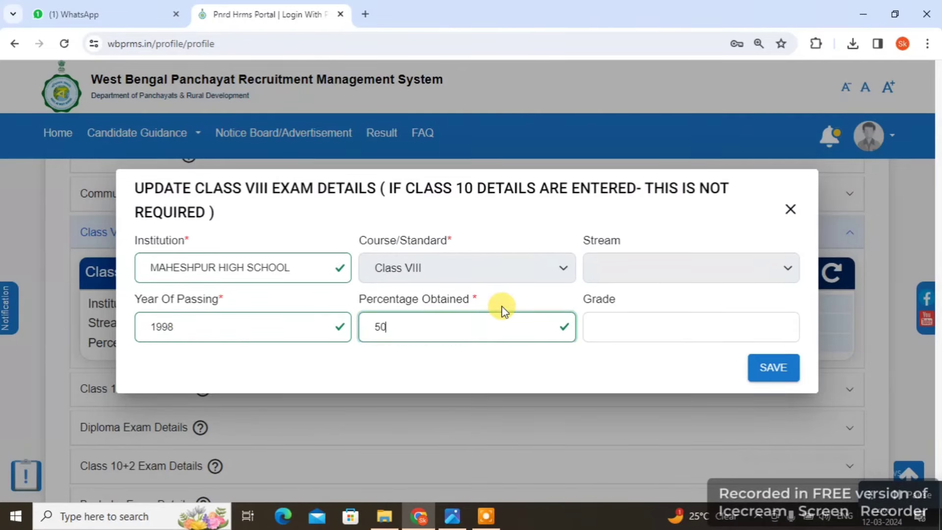
pyautogui.click(660, 322)
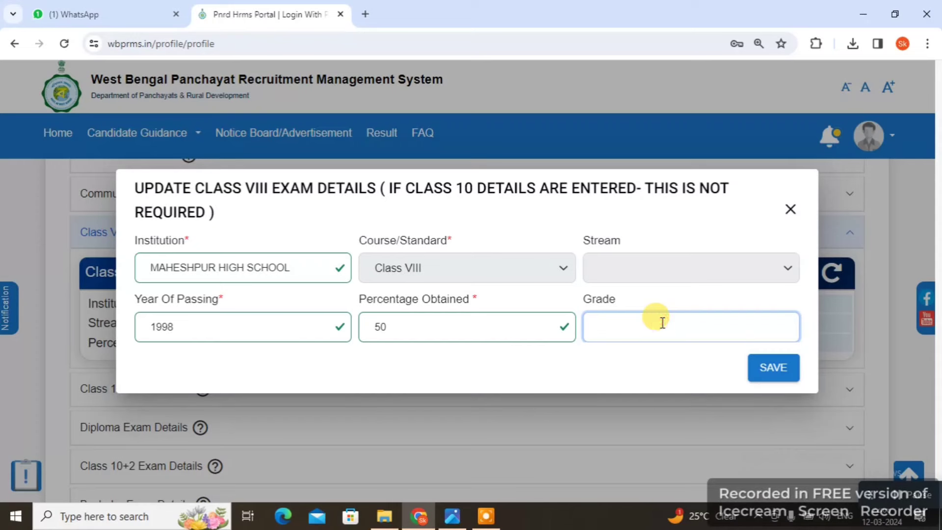
pyautogui.write('B+')
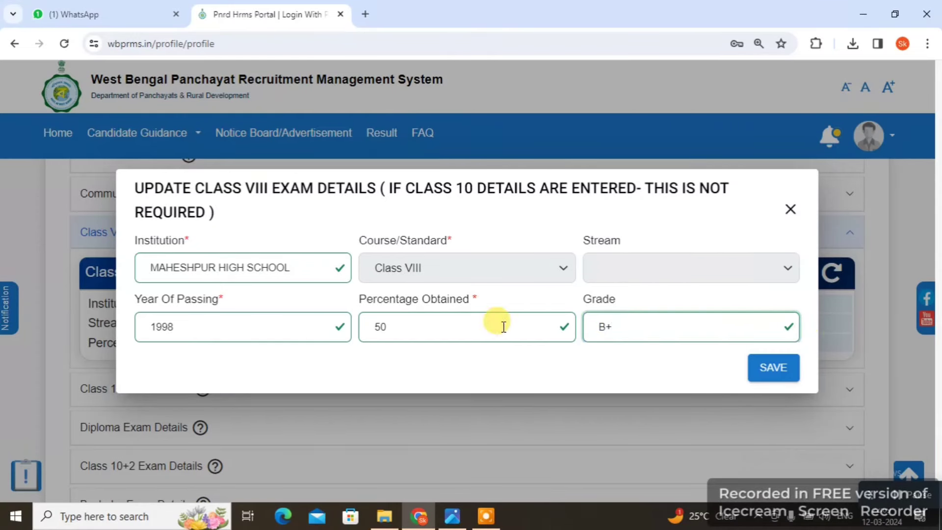
pyautogui.click(772, 372)
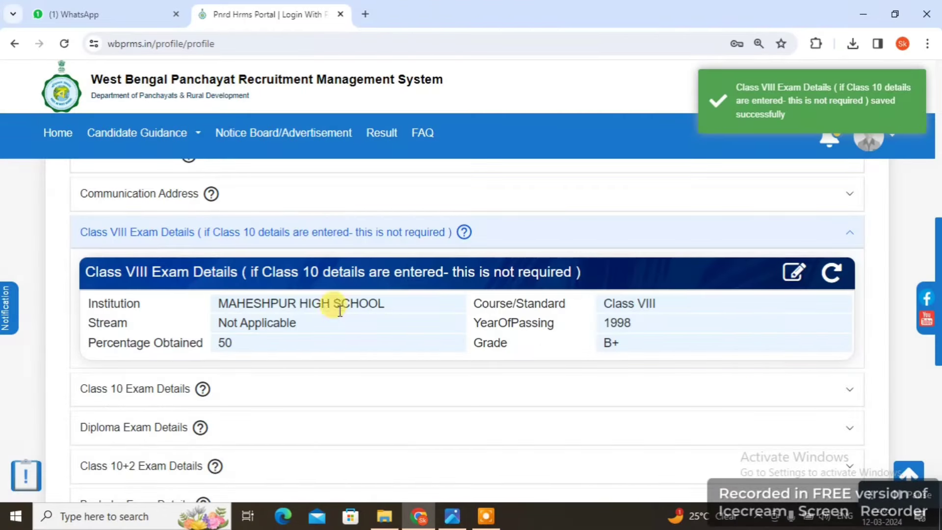
# Open the Class 10 edit form and choose West Bengal Board of Secondary Education as board
pyautogui.scroll(-3, 218, 356)
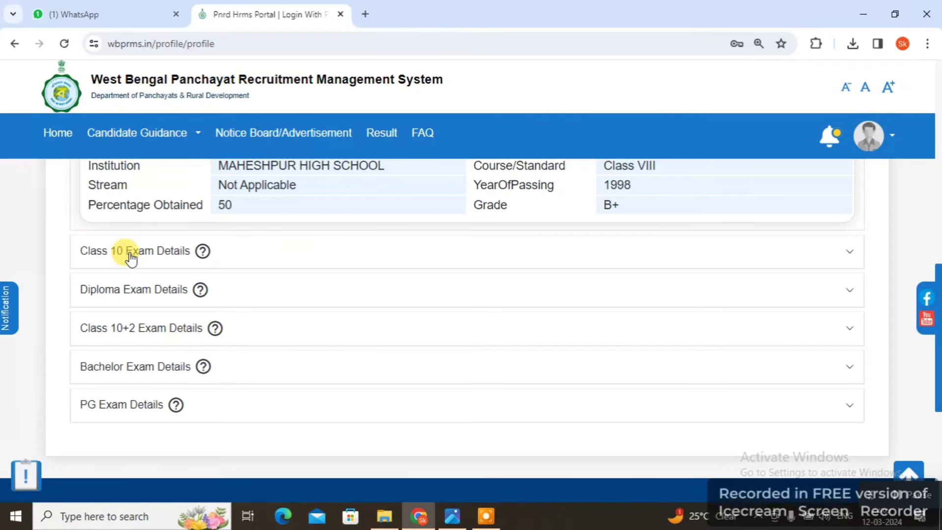
pyautogui.click(128, 255)
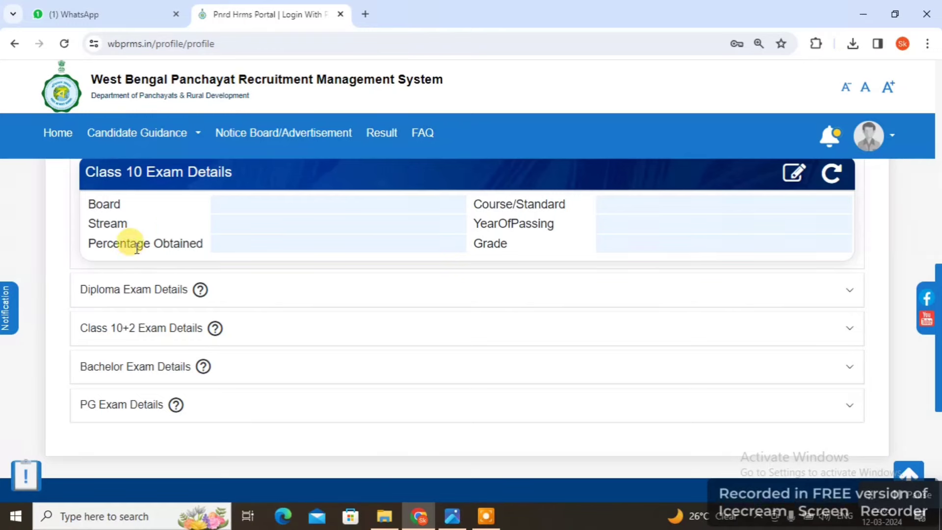
pyautogui.scroll(4, 368, 257)
pyautogui.scroll(-4, 378, 299)
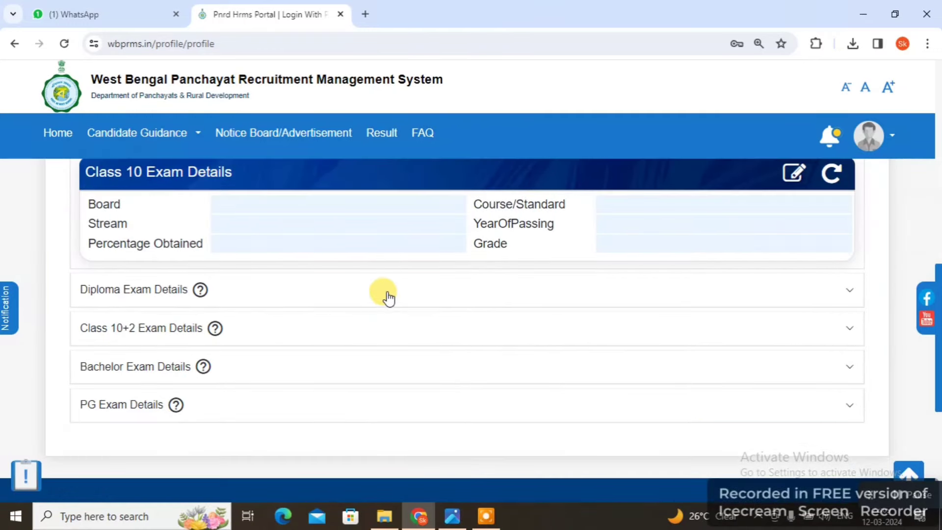
pyautogui.scroll(1, 392, 296)
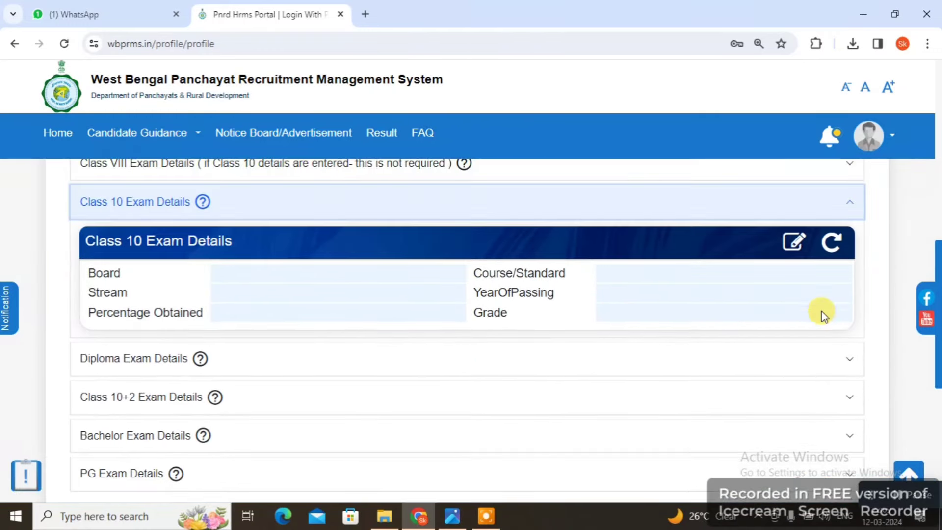
pyautogui.click(793, 242)
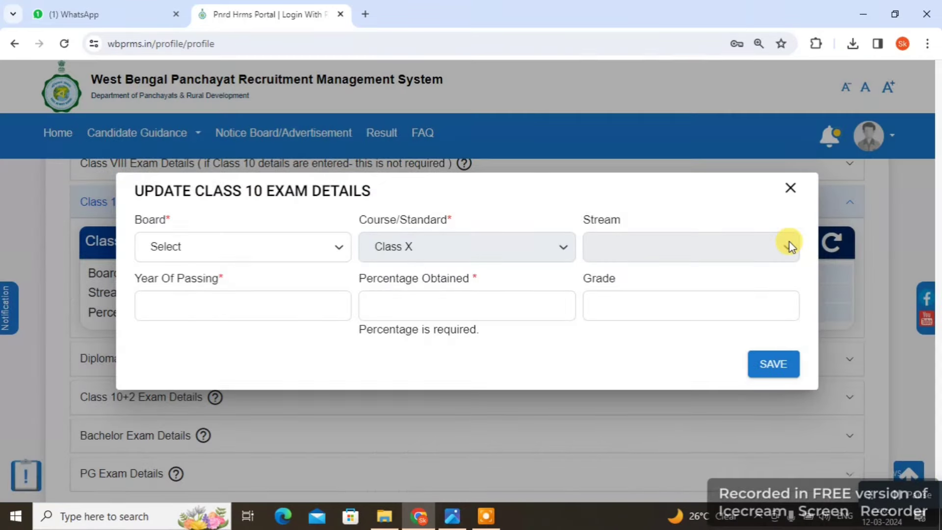
pyautogui.click(247, 247)
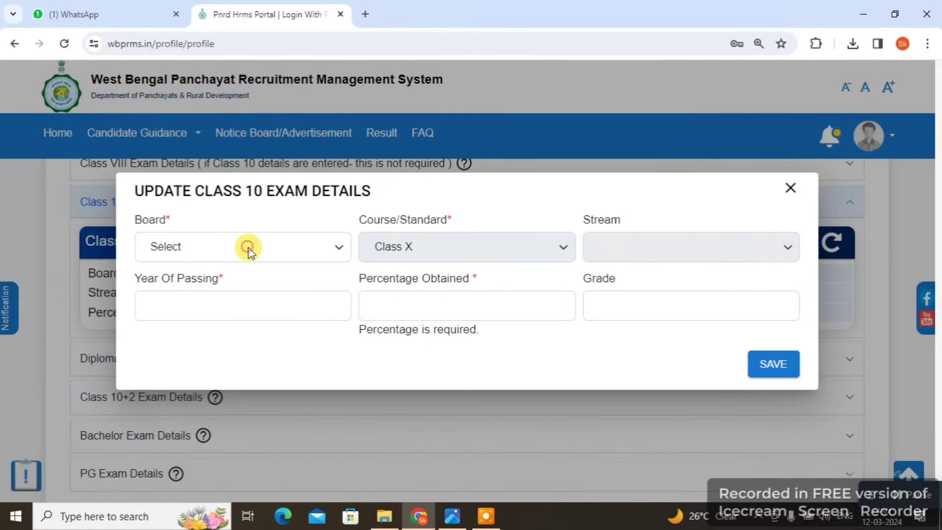
pyautogui.press('w')
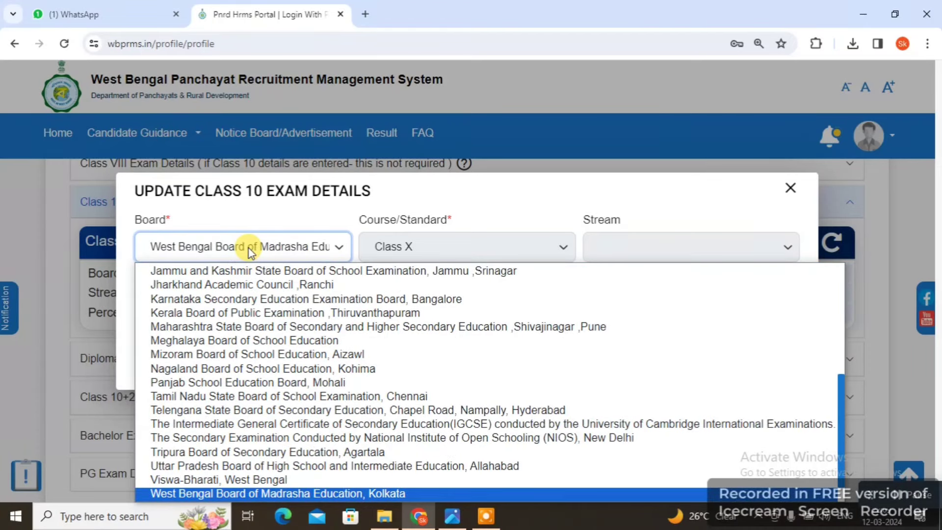
pyautogui.press('Down')
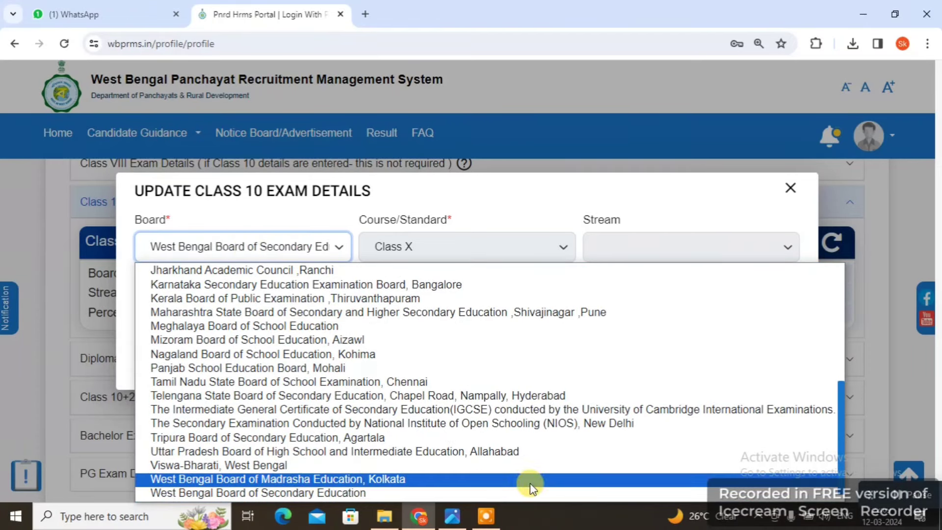
pyautogui.scroll(-1, 530, 479)
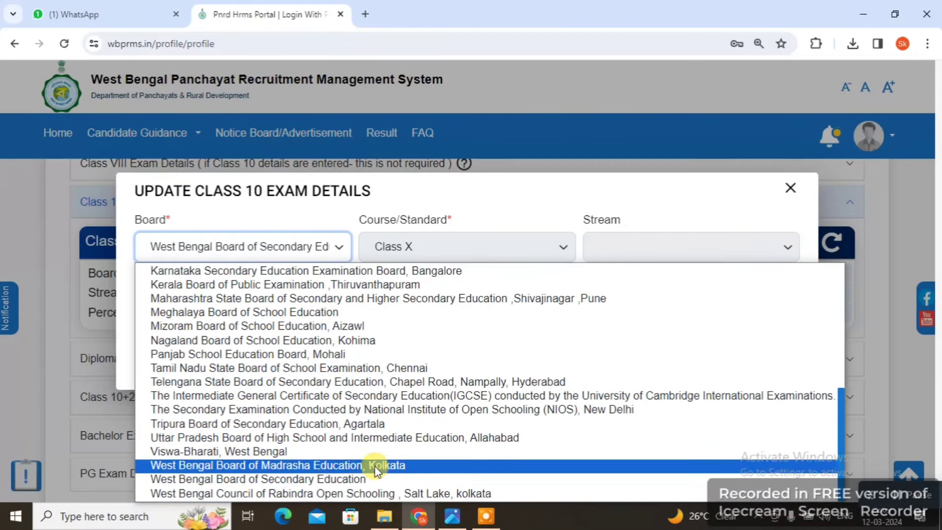
pyautogui.click(289, 479)
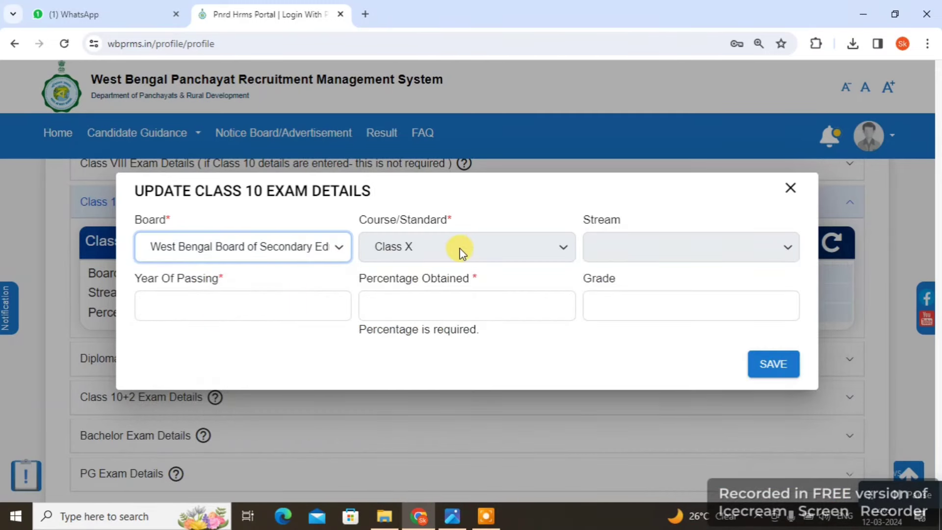
# Enter Class 10 year 2000, 48 percent and grade B, then save
pyautogui.click(651, 249)
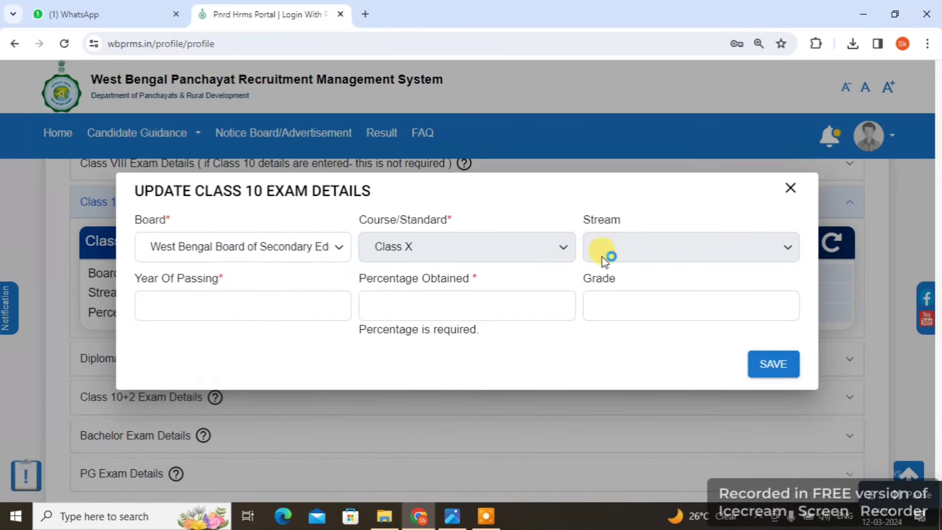
pyautogui.click(221, 307)
pyautogui.write('2000')
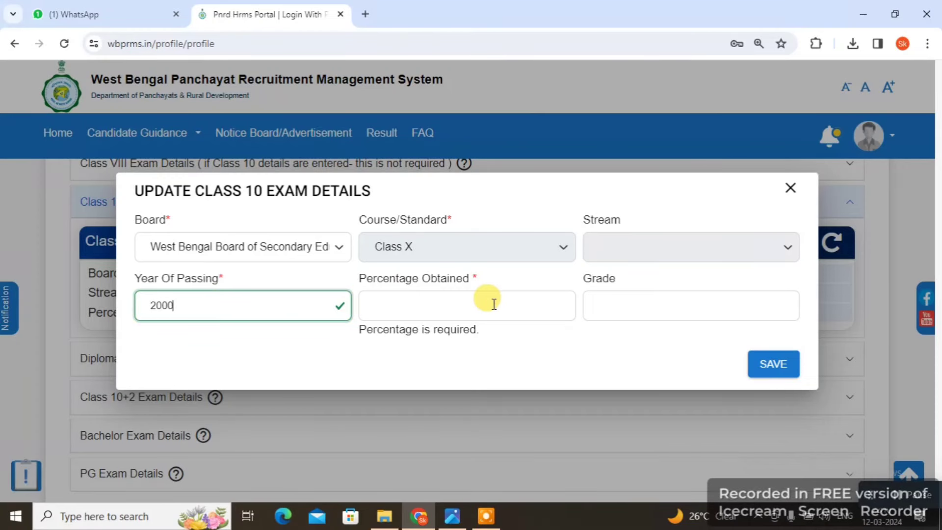
pyautogui.click(493, 304)
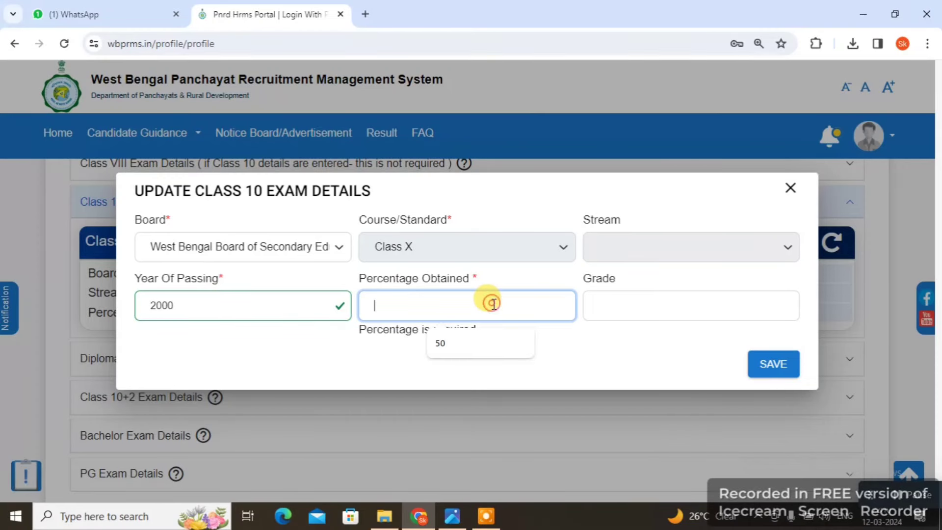
pyautogui.write('48')
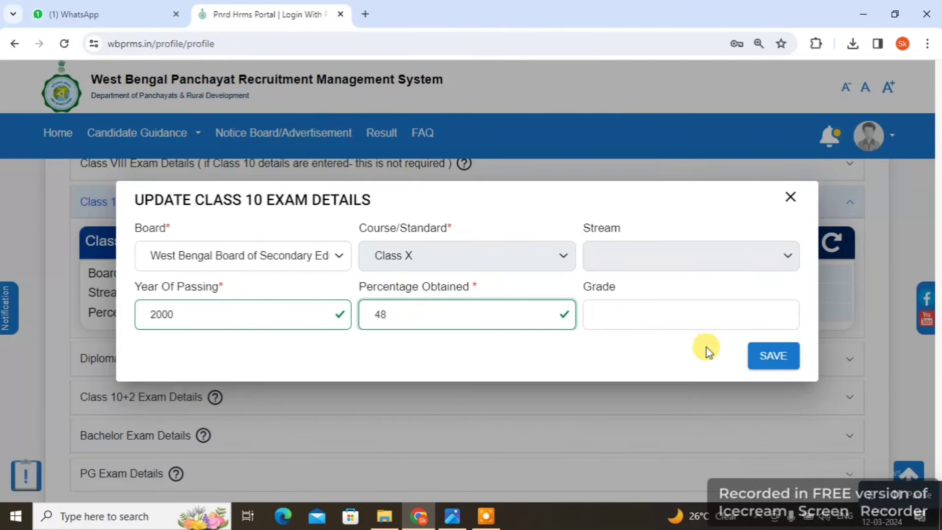
pyautogui.click(676, 316)
pyautogui.write('B')
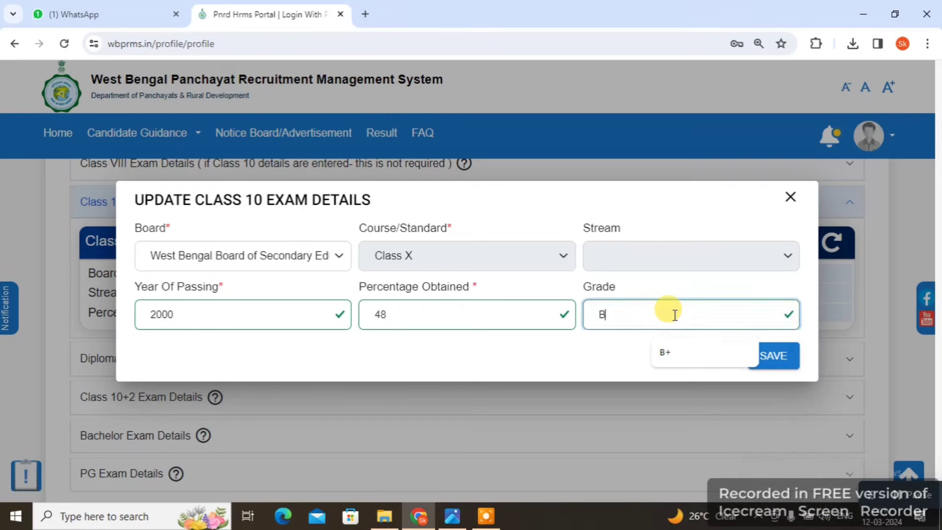
pyautogui.click(780, 361)
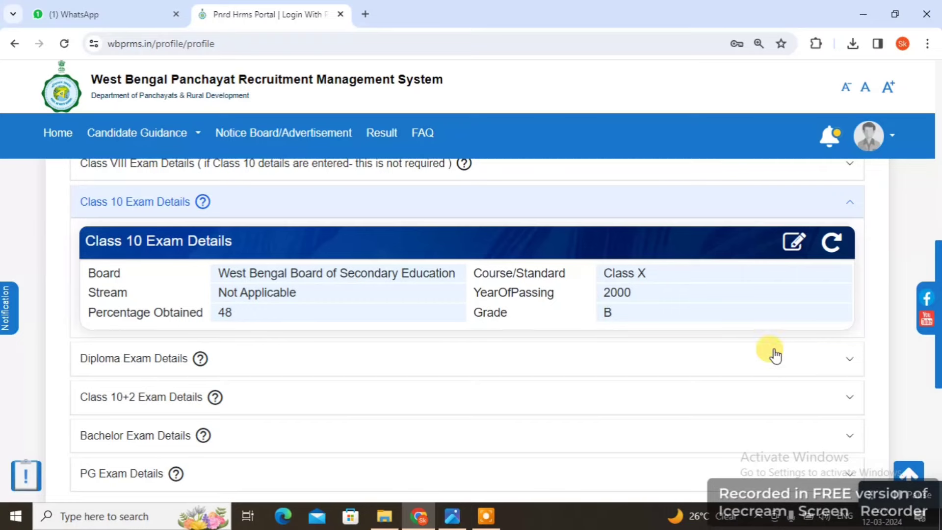
# Expand Diploma Exam Details and open its update form, leaving the course unselected
pyautogui.click(151, 359)
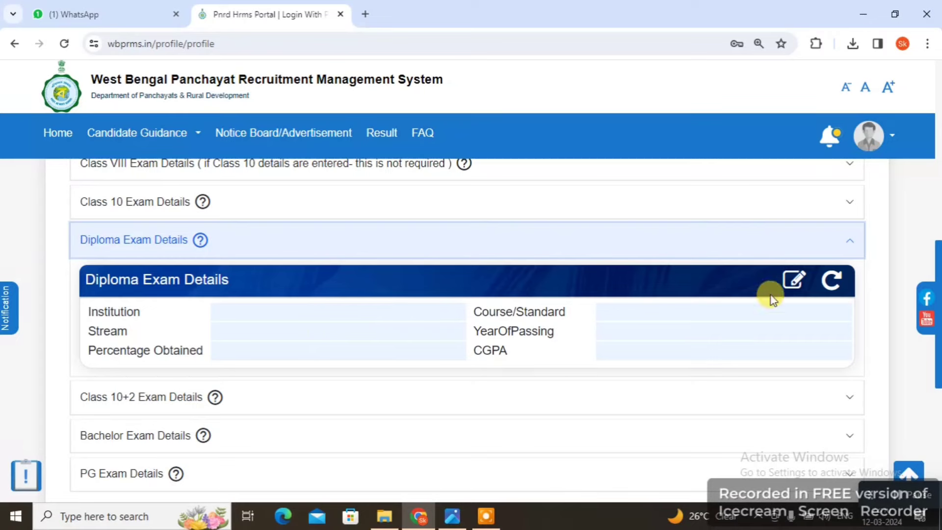
pyautogui.click(796, 283)
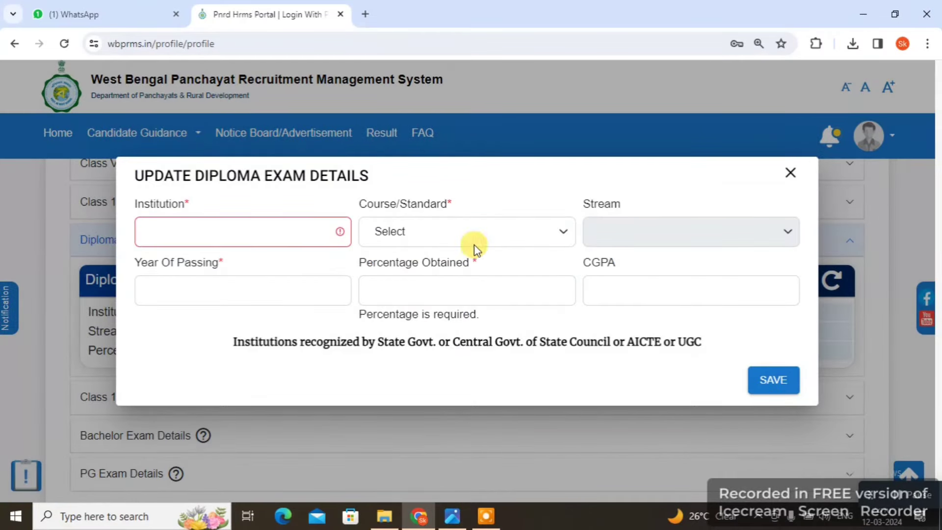
pyautogui.click(244, 229)
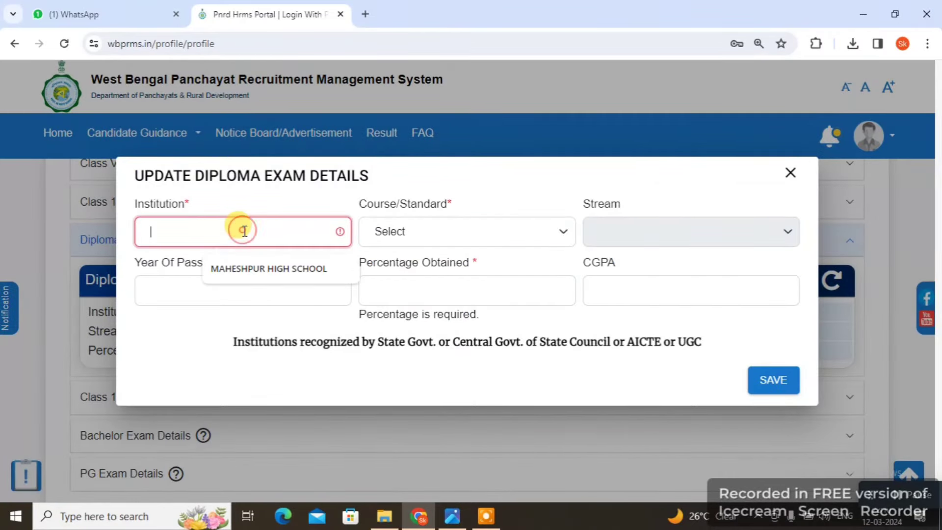
pyautogui.click(394, 232)
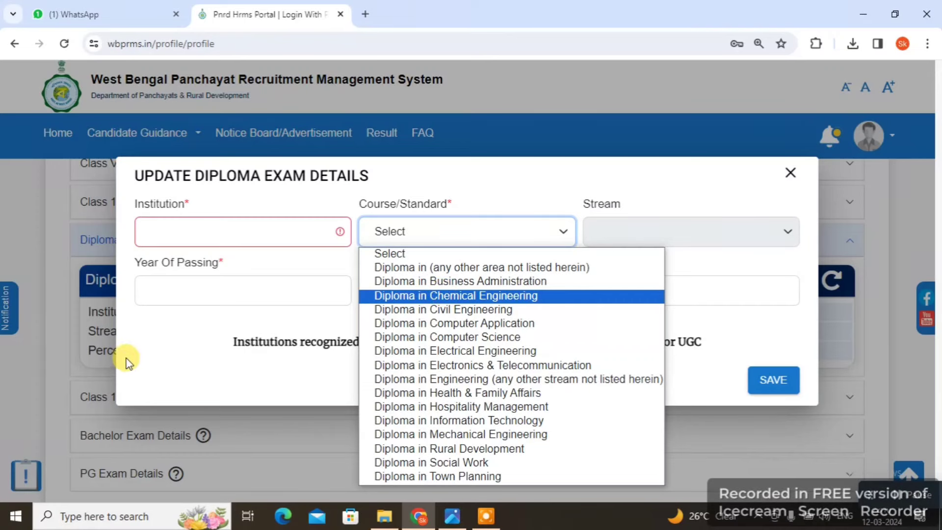
pyautogui.click(205, 342)
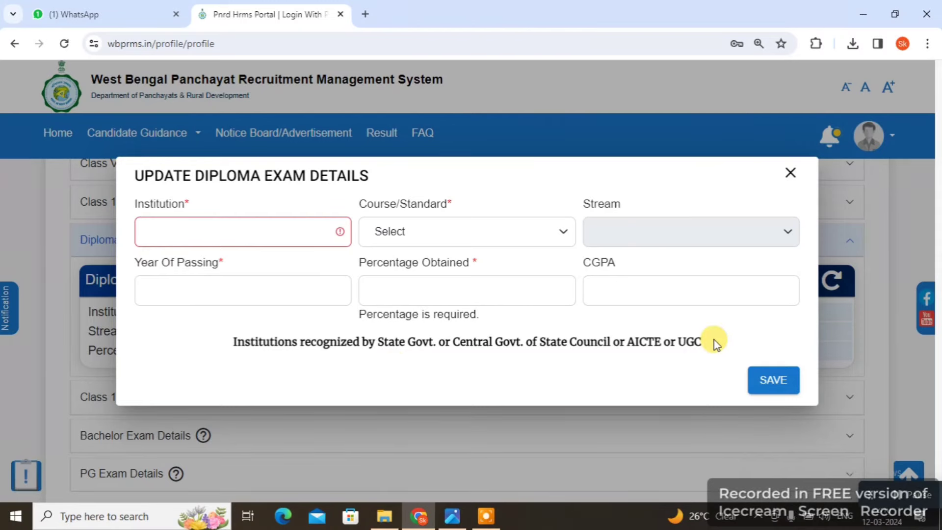
# Close the Diploma form unsaved and choose WBCHSE as the Class 10+2 board
pyautogui.click(338, 427)
pyautogui.scroll(-3, 337, 431)
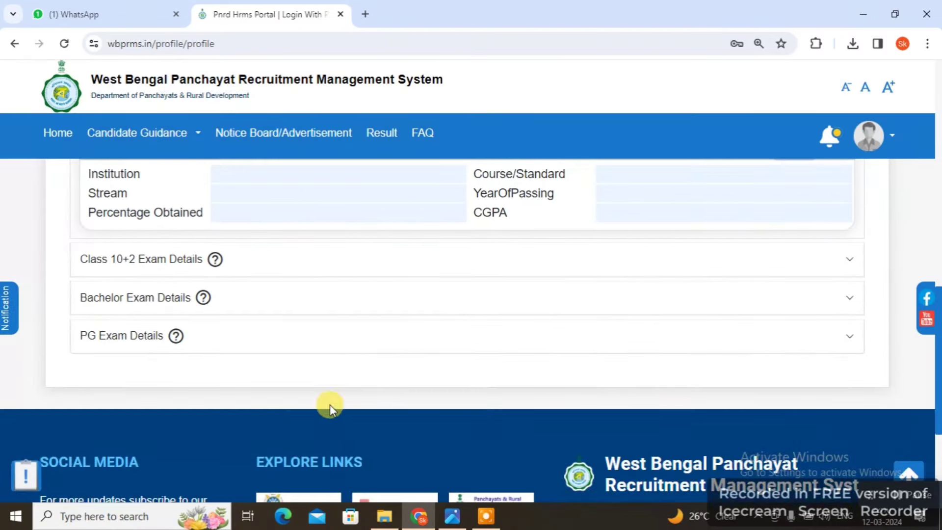
pyautogui.click(140, 263)
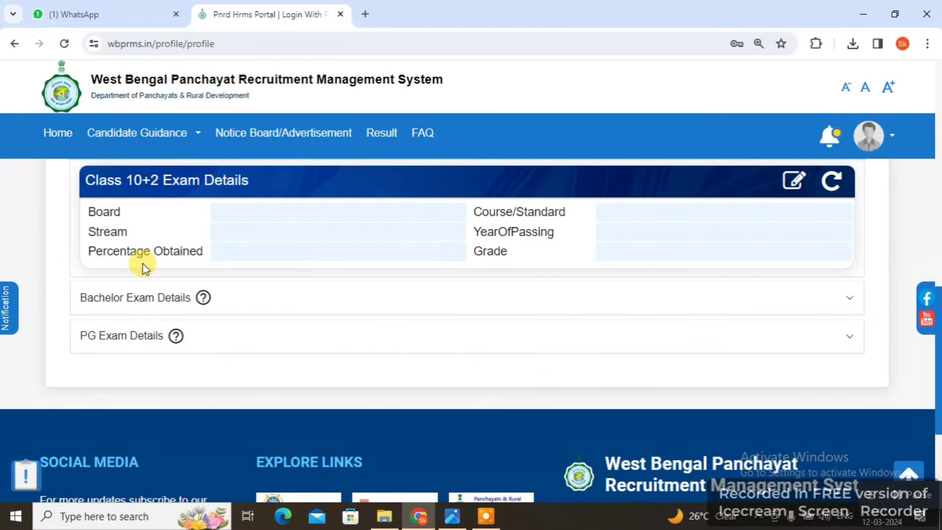
pyautogui.click(791, 181)
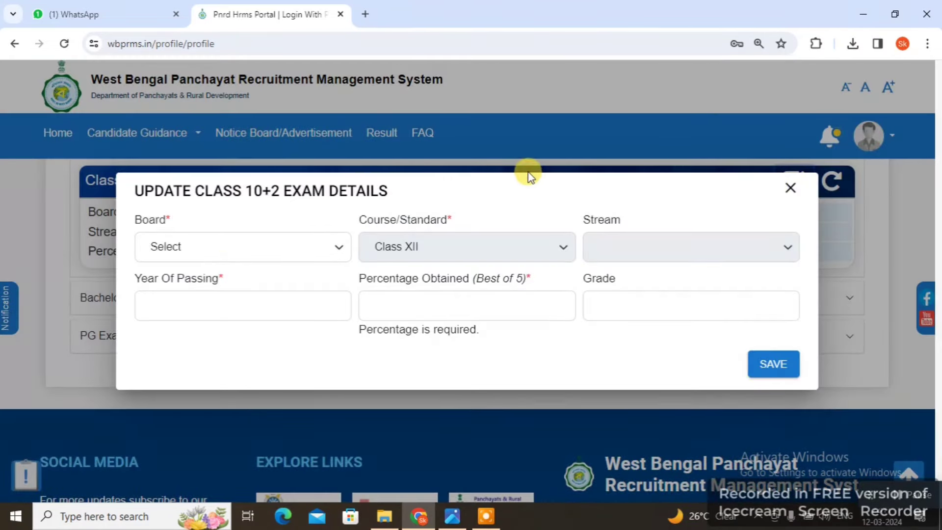
pyautogui.click(192, 250)
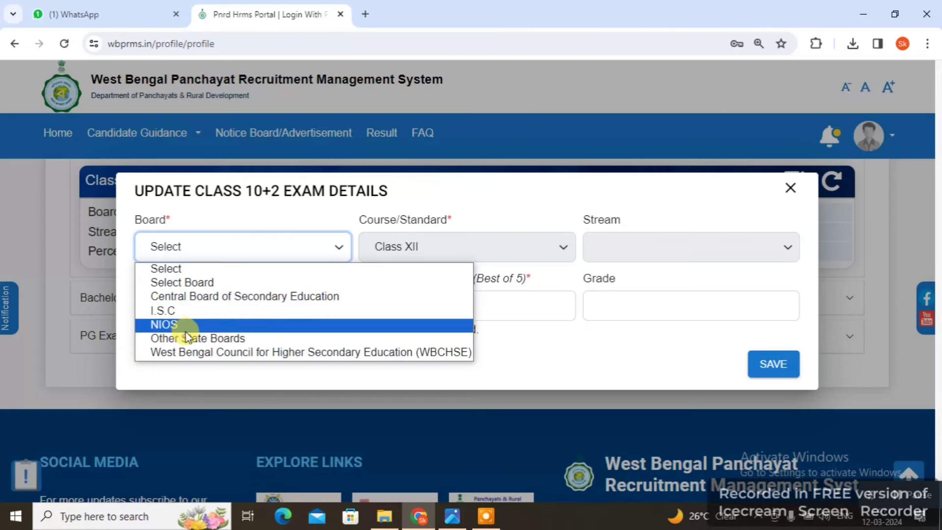
pyautogui.click(316, 352)
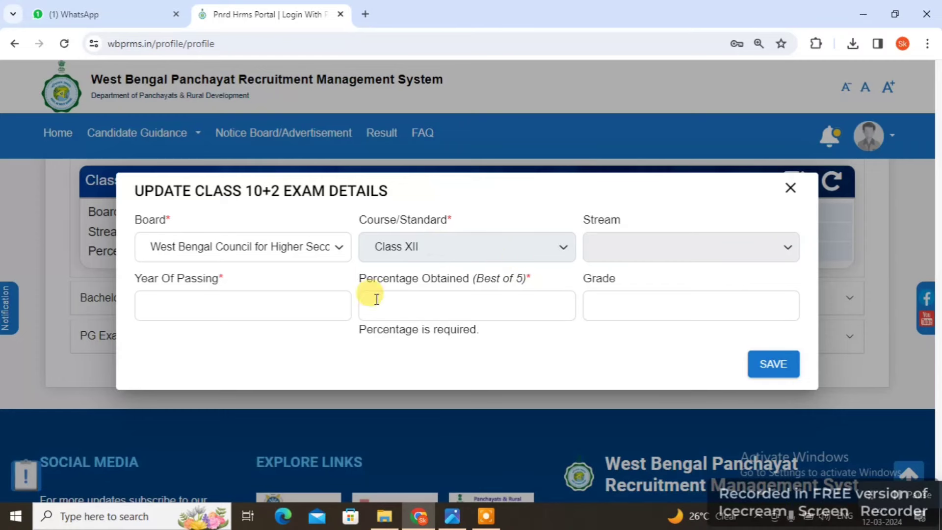
# Enter Class 10+2 year 2003, 48 percent and grade B, then save
pyautogui.click(225, 307)
pyautogui.write('2')
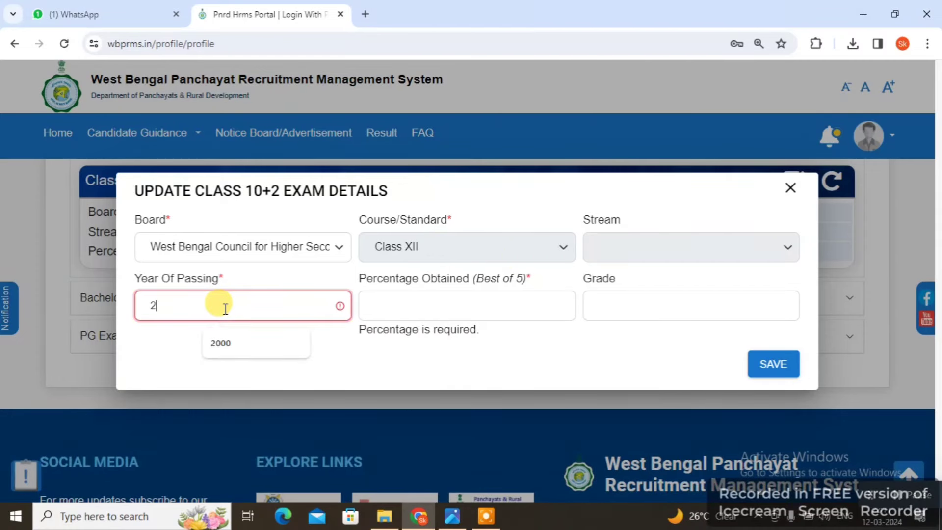
pyautogui.write('003')
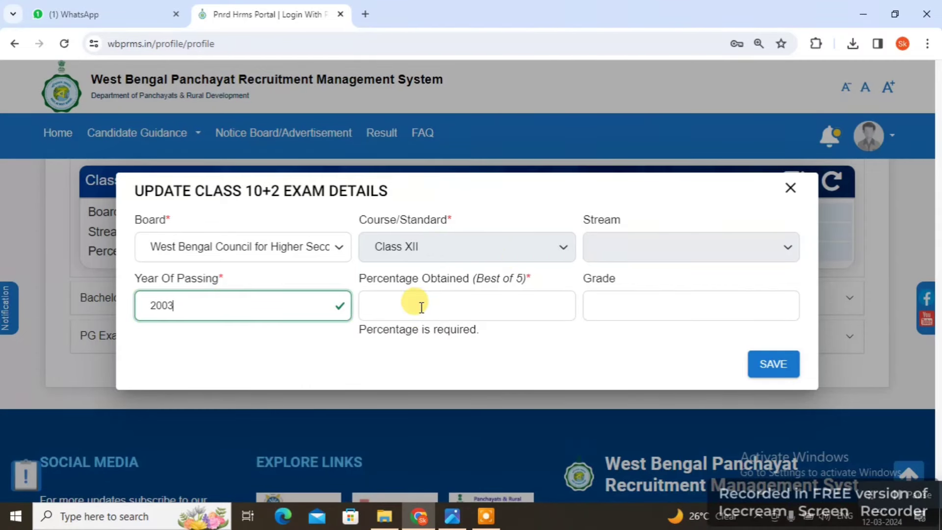
pyautogui.click(421, 307)
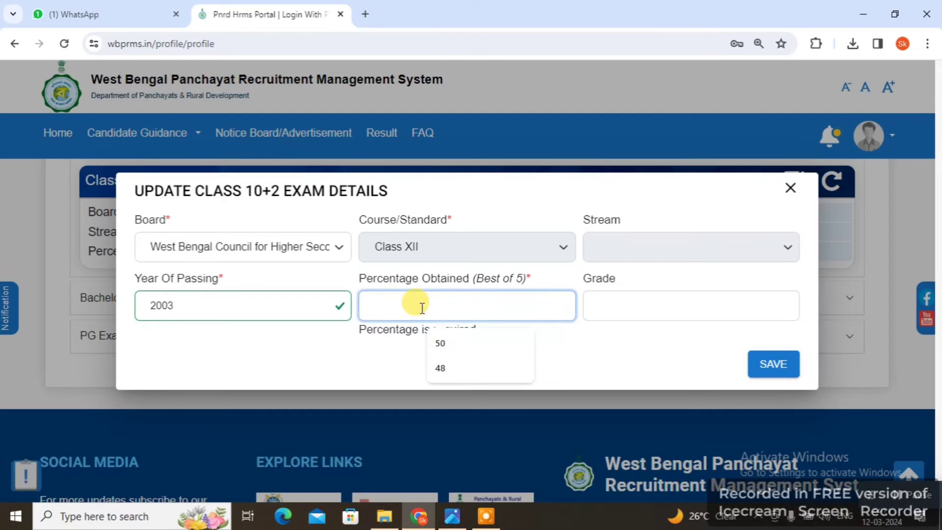
pyautogui.write('48')
pyautogui.click(623, 354)
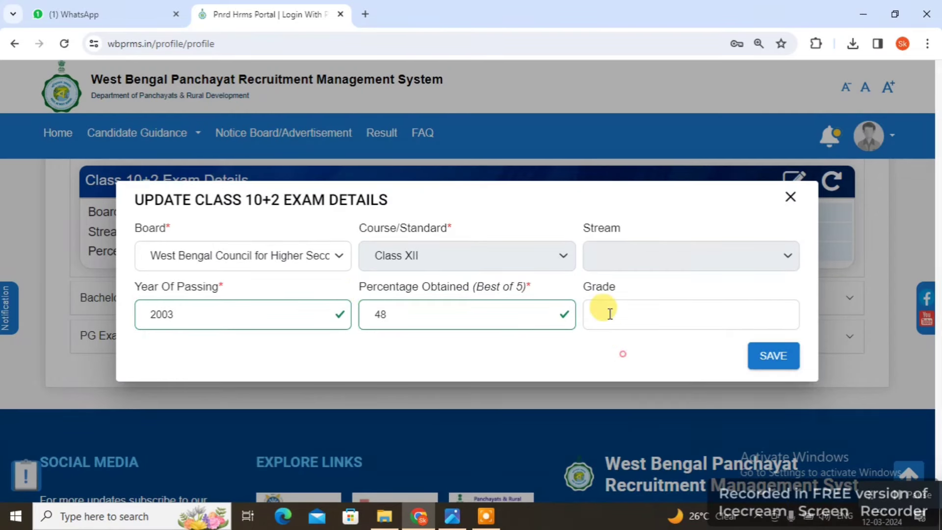
pyautogui.click(610, 313)
pyautogui.write('B')
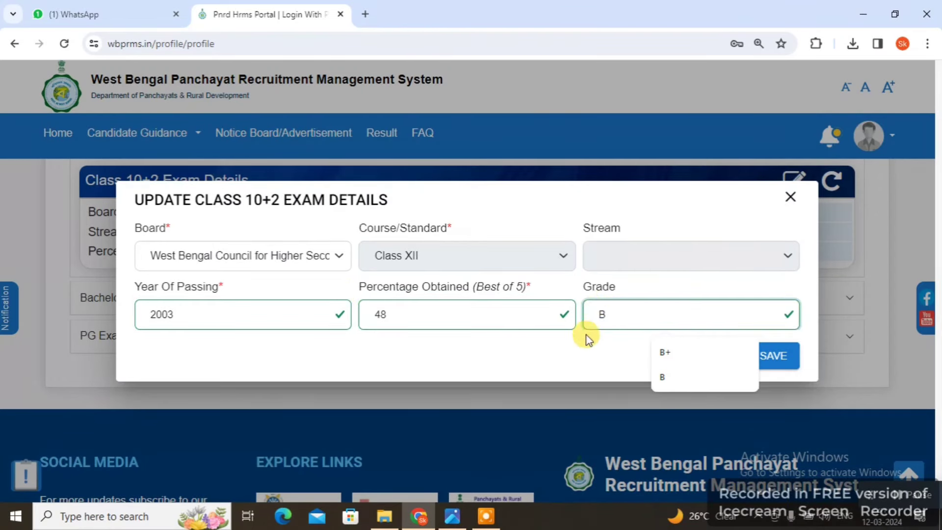
pyautogui.click(588, 351)
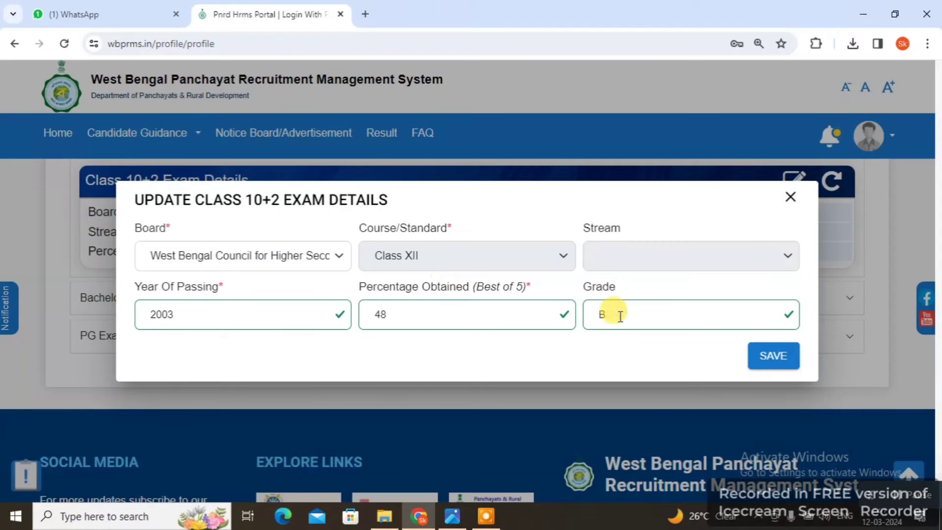
pyautogui.click(771, 357)
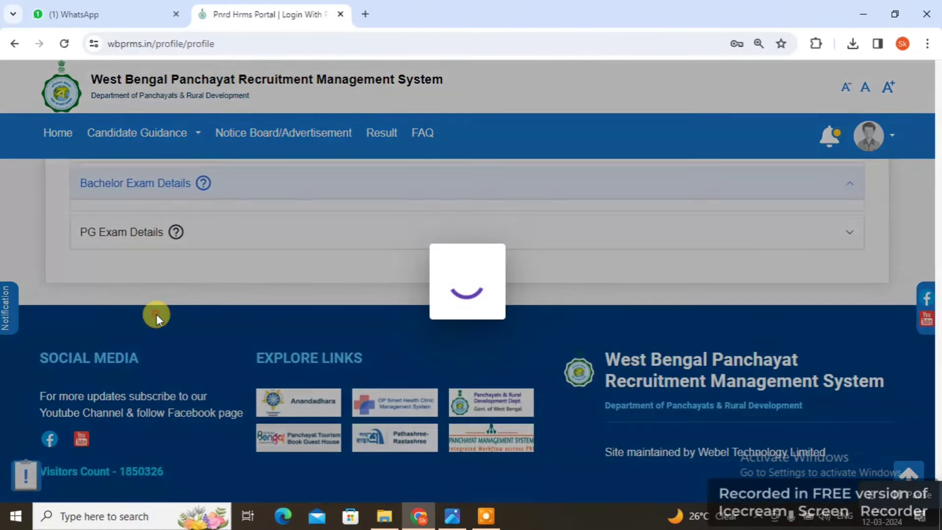
# Choose Netaji Subhash Open University and course B.A(Bengali/English/Any other stream) for the Bachelor exam
pyautogui.click(155, 316)
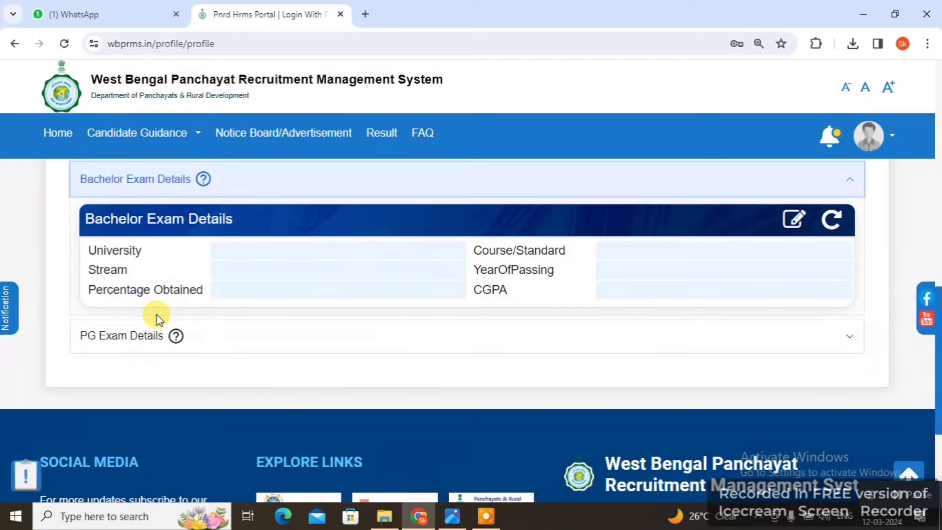
pyautogui.click(796, 217)
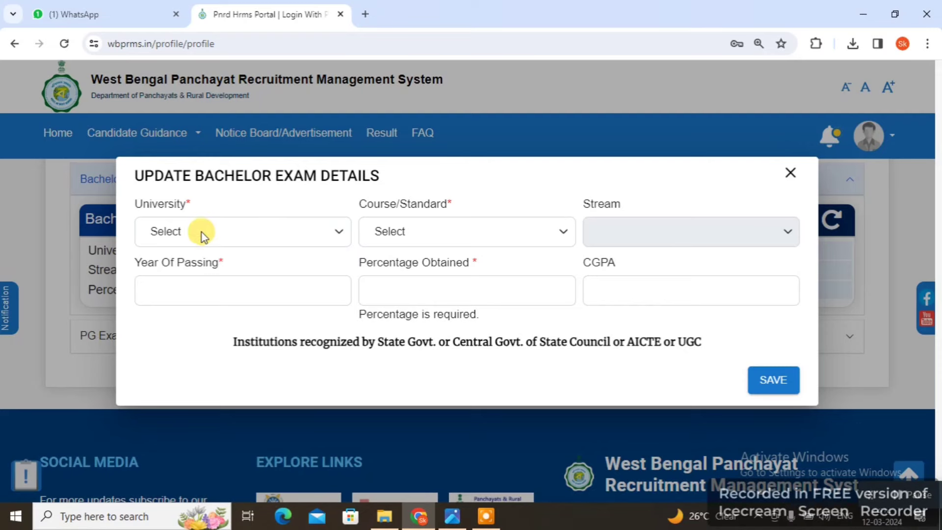
pyautogui.click(217, 233)
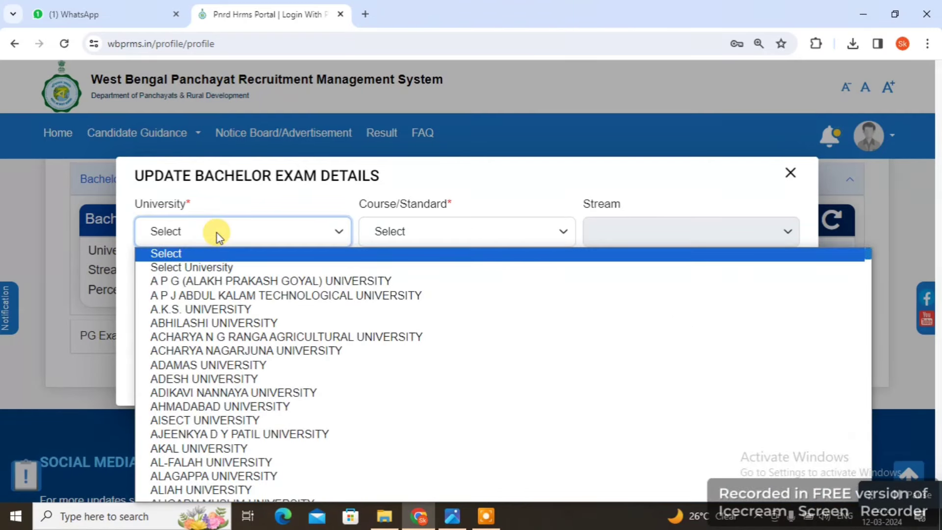
pyautogui.scroll(-6, 294, 427)
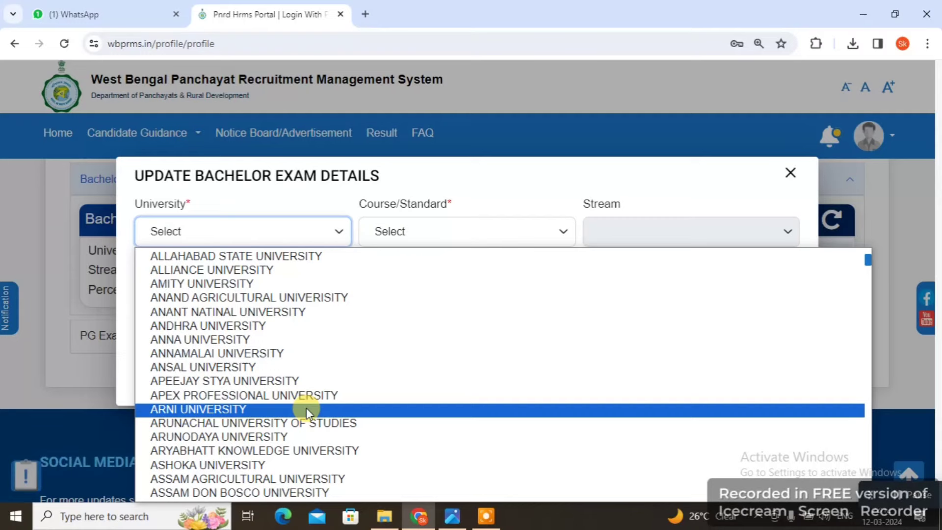
pyautogui.write('nalanda')
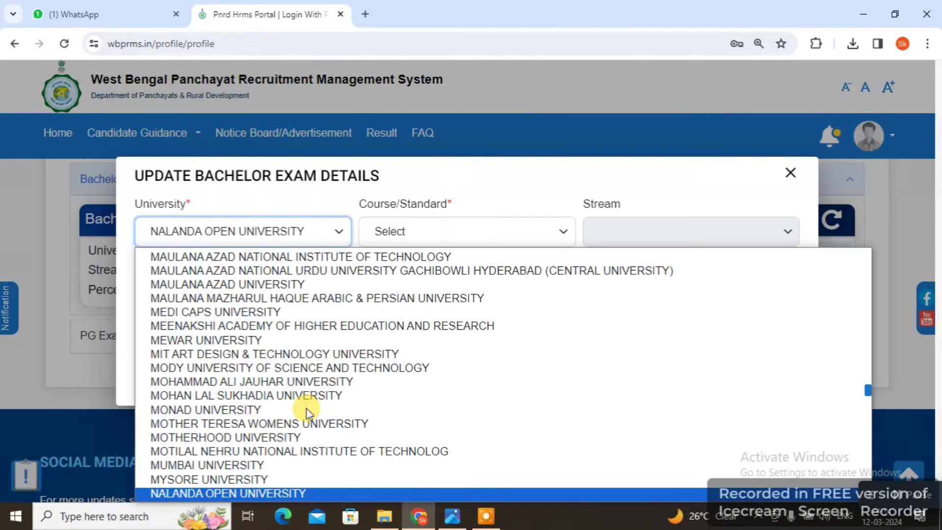
pyautogui.scroll(-3, 304, 409)
pyautogui.scroll(-4, 255, 410)
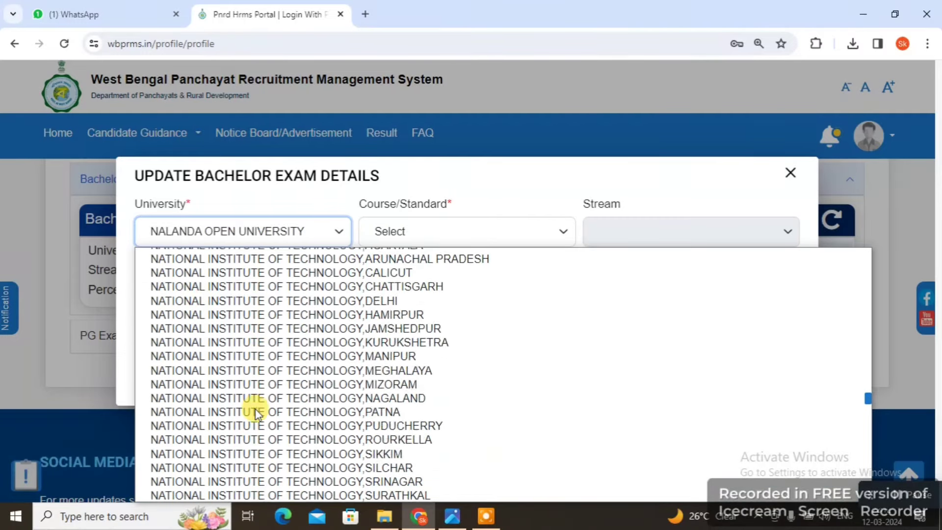
pyautogui.scroll(-5, 255, 410)
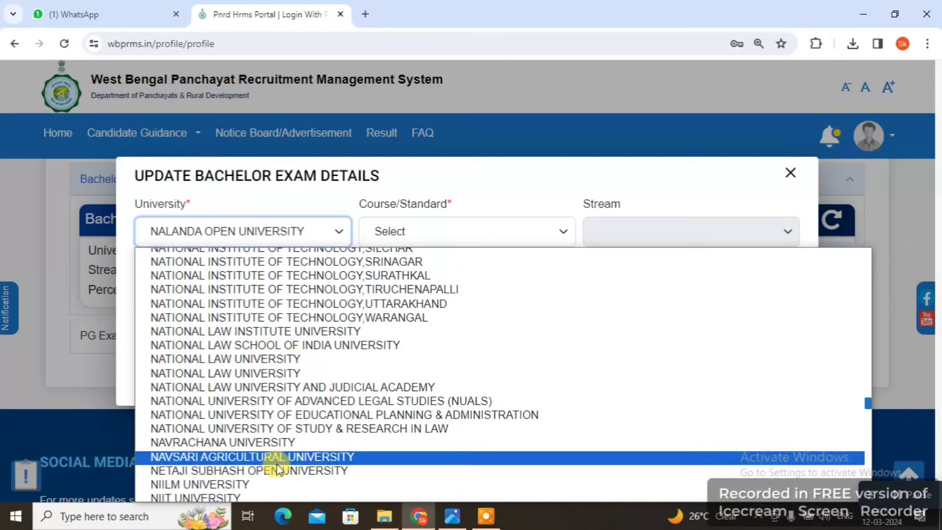
pyautogui.click(305, 471)
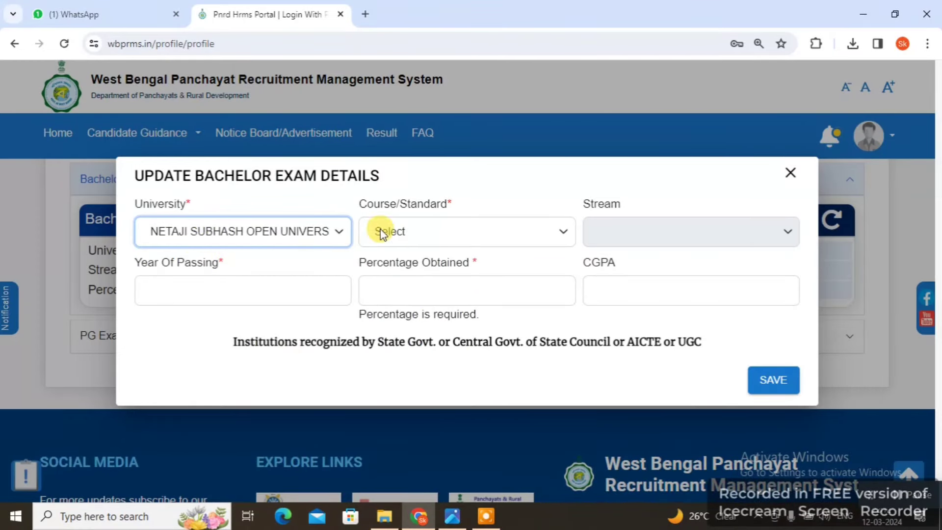
pyautogui.click(430, 234)
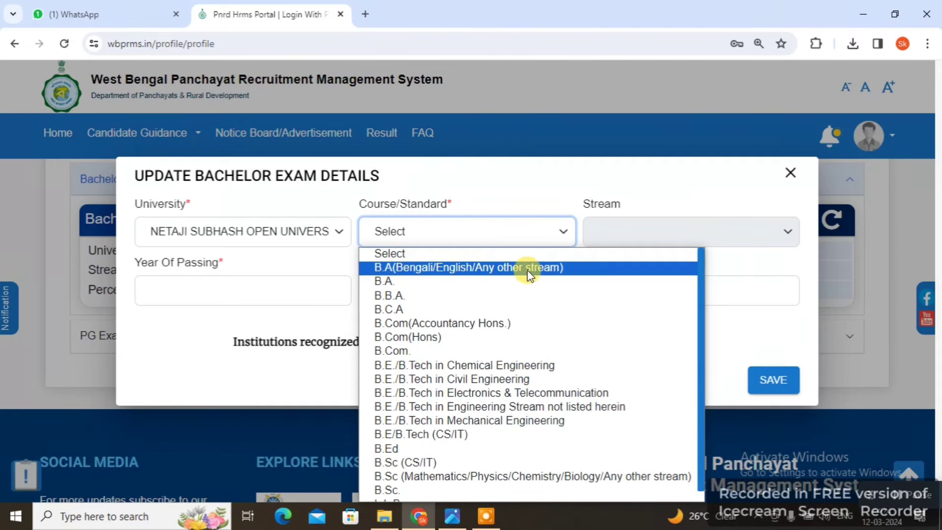
pyautogui.click(485, 270)
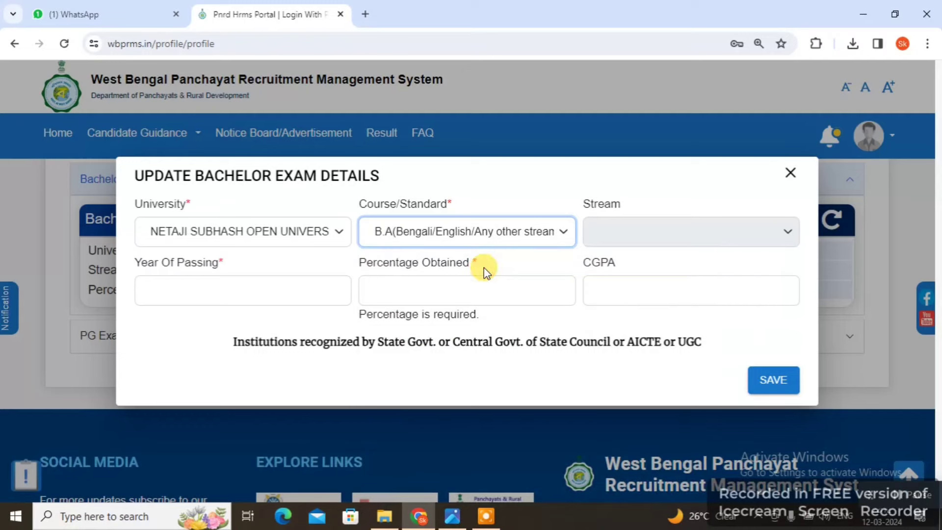
# Enter year 2022 and 50 percent, leave CGPA blank, save, and expand PG Exam Details
pyautogui.click(732, 229)
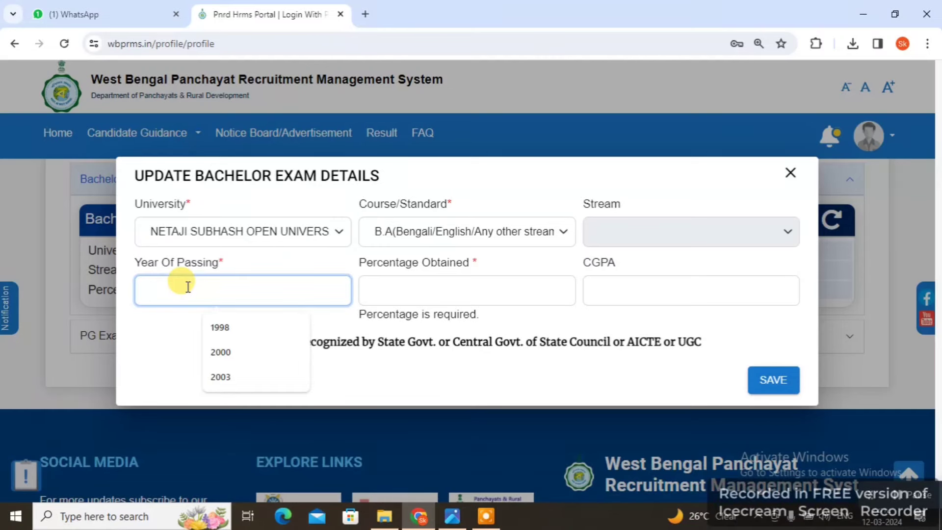
pyautogui.write('2022')
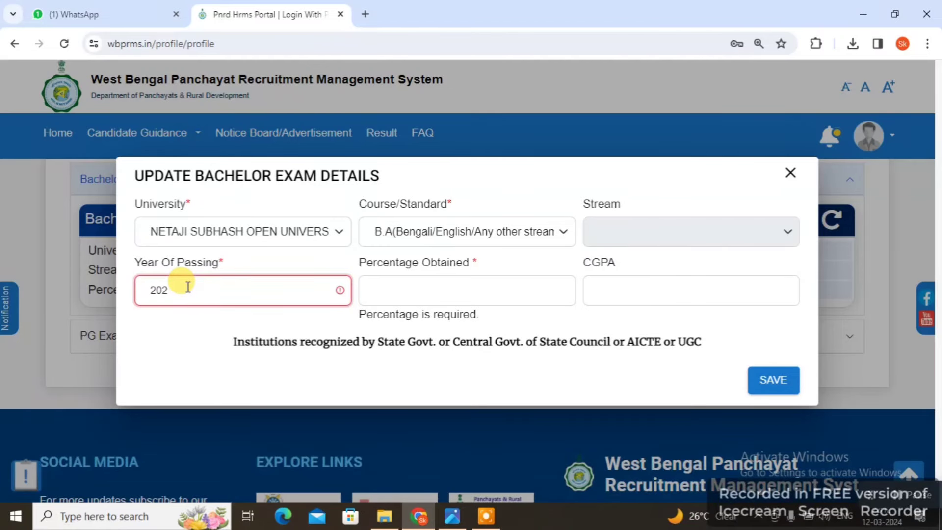
pyautogui.click(462, 295)
pyautogui.write('50')
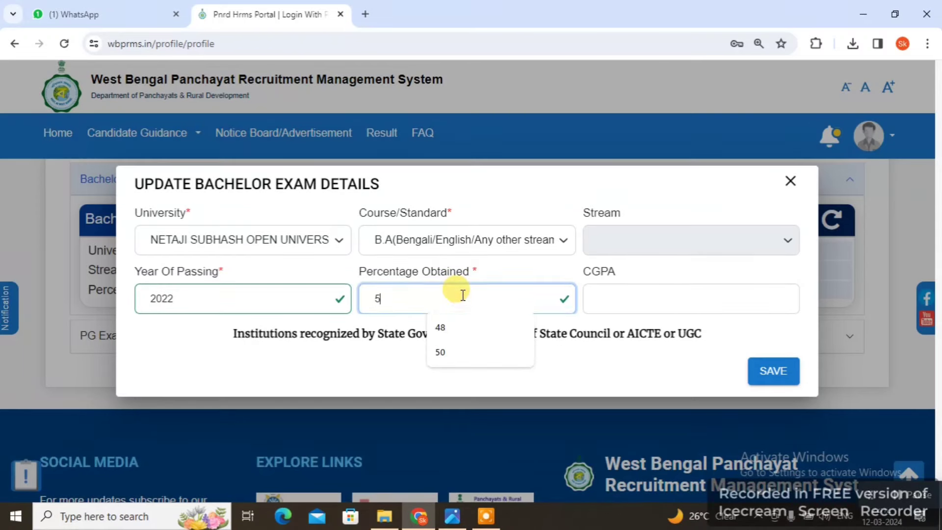
pyautogui.click(690, 300)
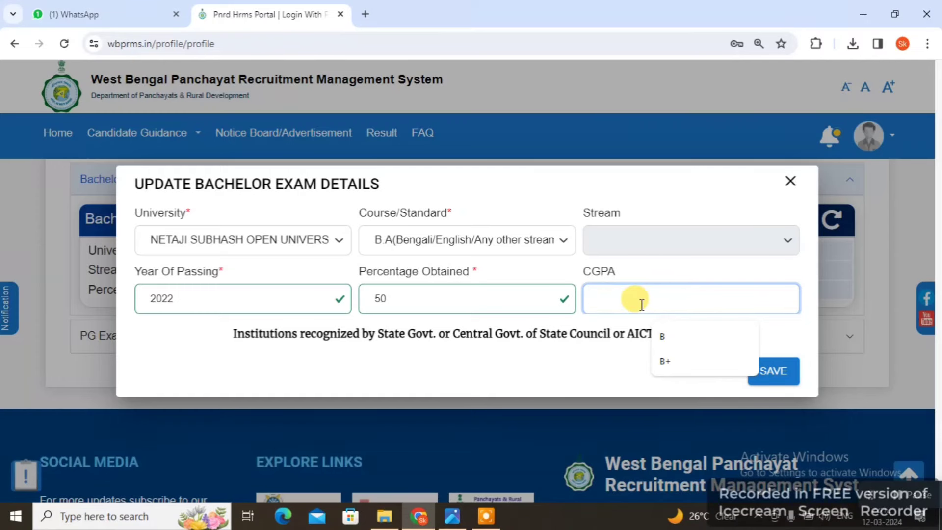
pyautogui.click(542, 355)
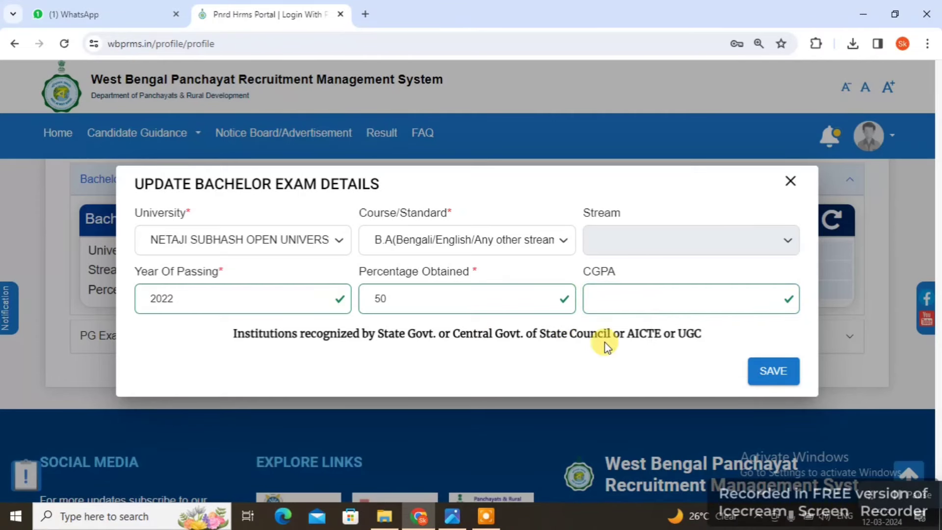
pyautogui.click(771, 369)
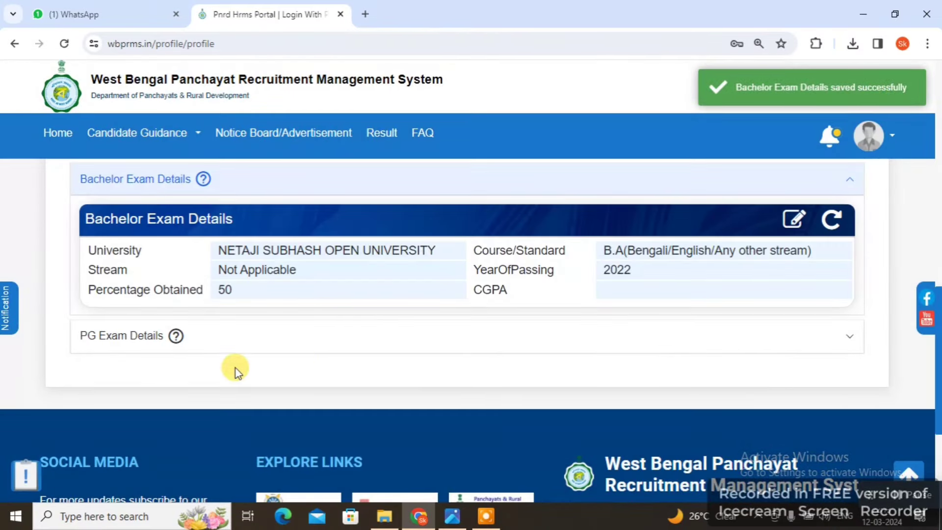
pyautogui.scroll(-1, 321, 366)
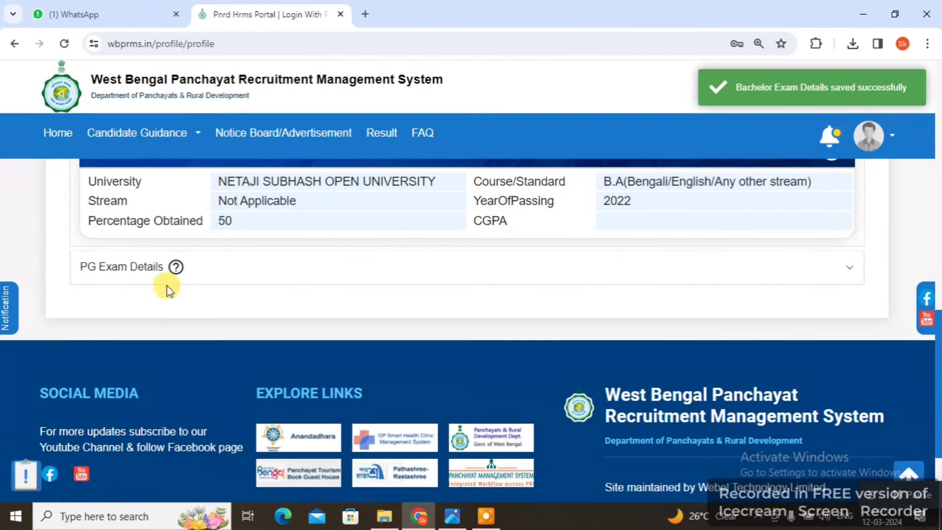
pyautogui.click(112, 271)
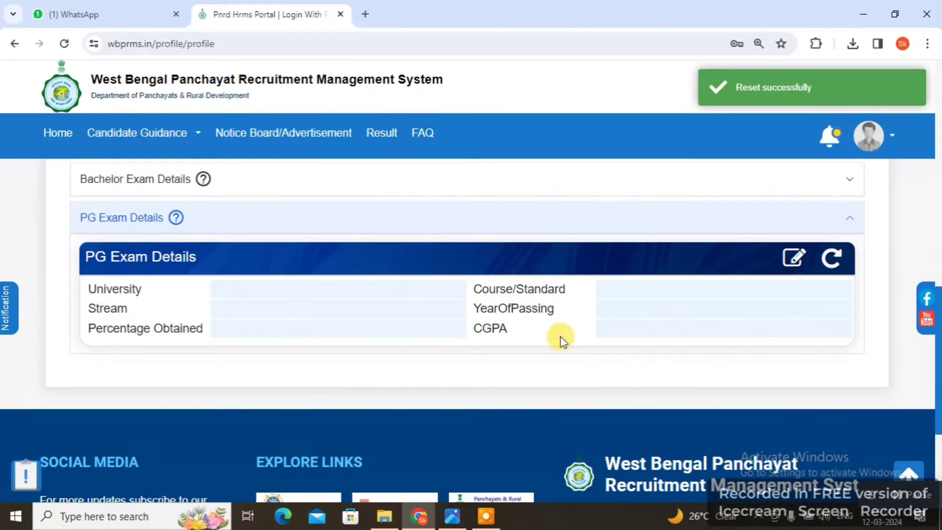
# Collapse the empty PG Exam Details section and scroll back to the profile tabs
pyautogui.scroll(1, 719, 314)
pyautogui.scroll(1, 540, 378)
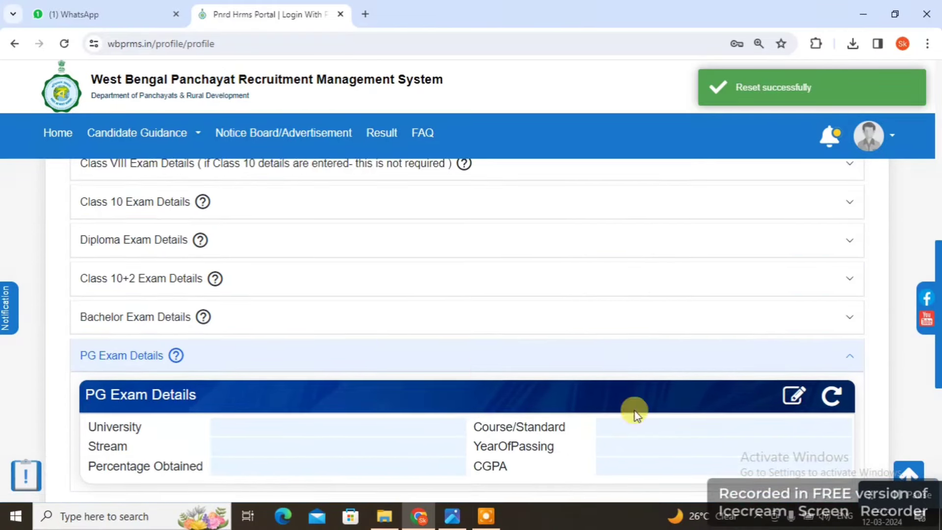
pyautogui.click(125, 356)
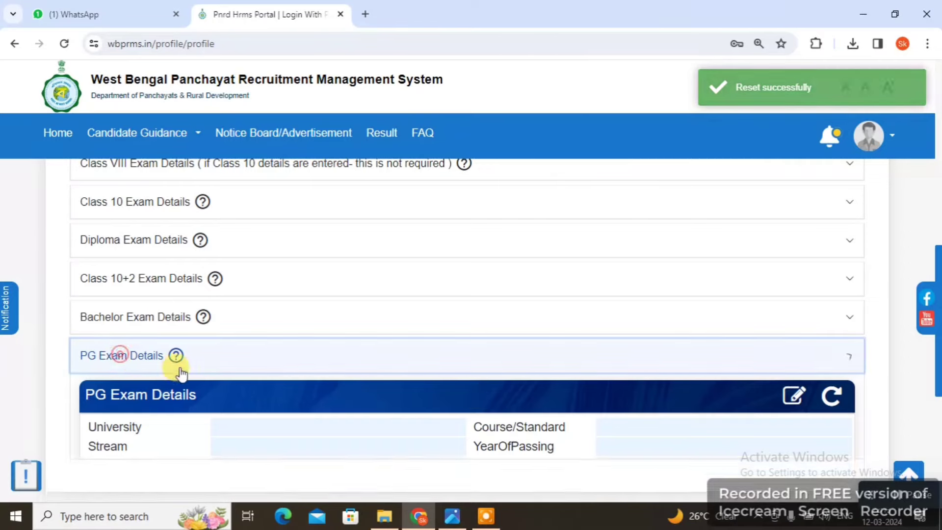
pyautogui.scroll(-2, 840, 340)
pyautogui.scroll(8, 741, 325)
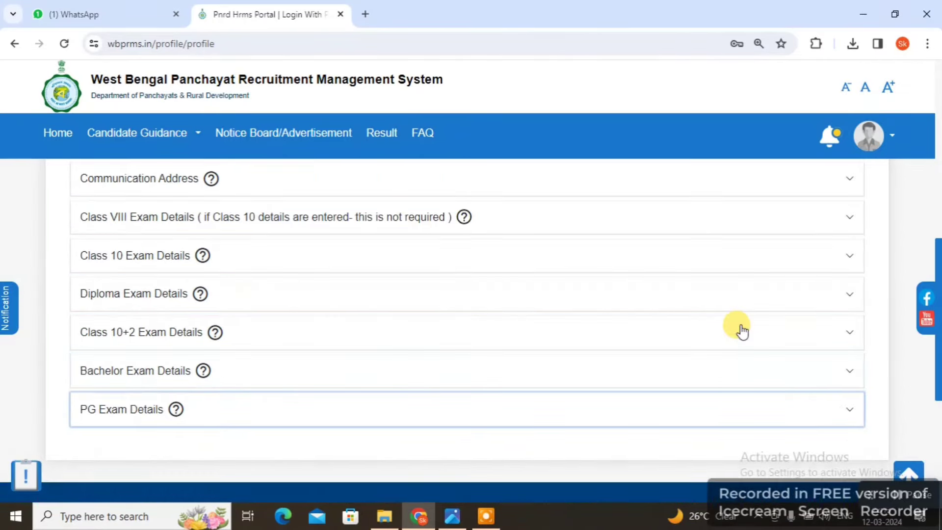
pyautogui.scroll(2, 695, 326)
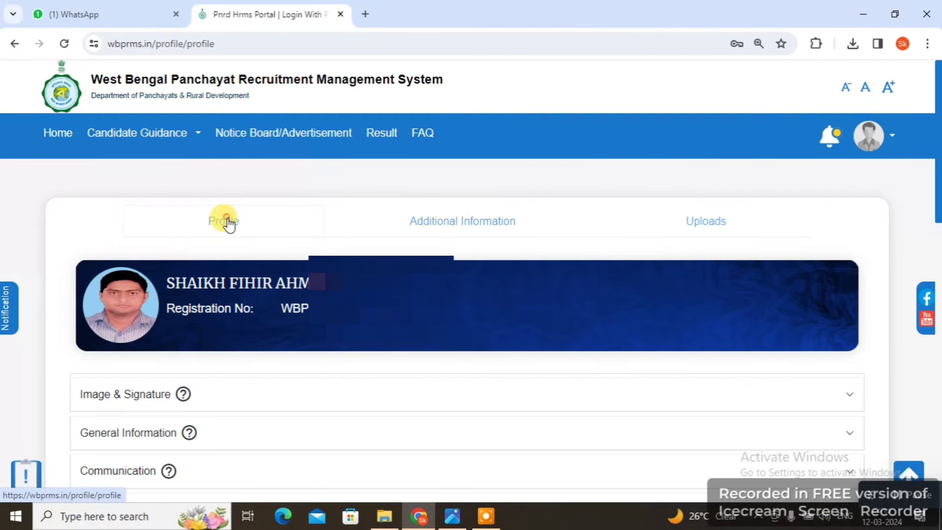
# On Additional Information, review Persons with Disability (No) and expand Meritorious Sports Person (No)
pyautogui.click(443, 221)
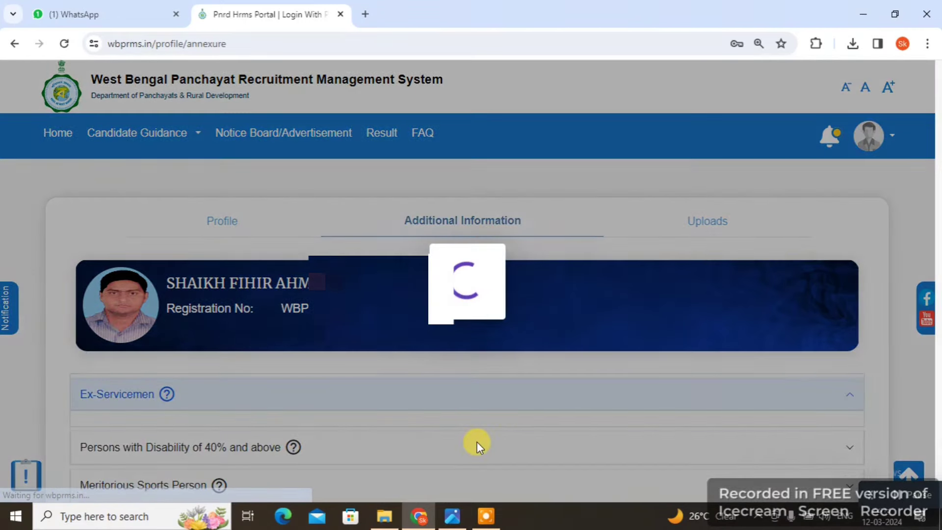
pyautogui.scroll(-1, 478, 440)
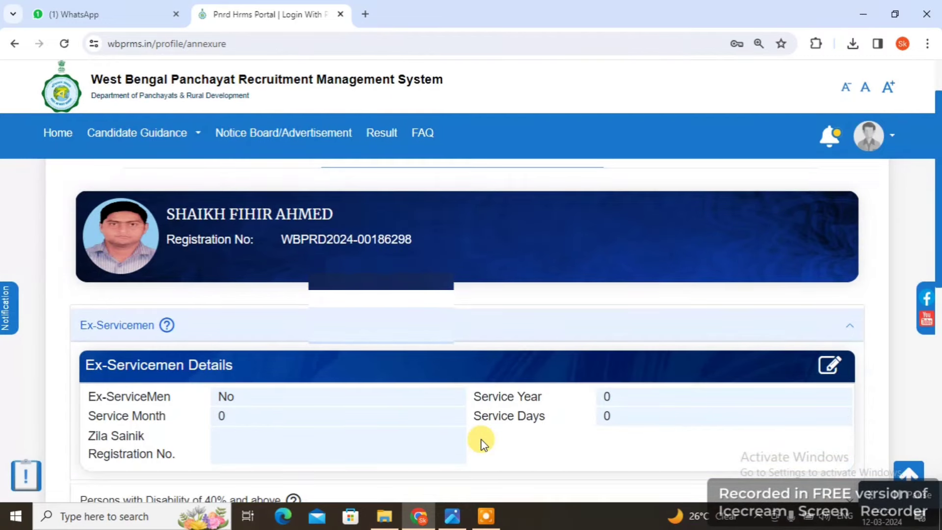
pyautogui.scroll(-1, 480, 438)
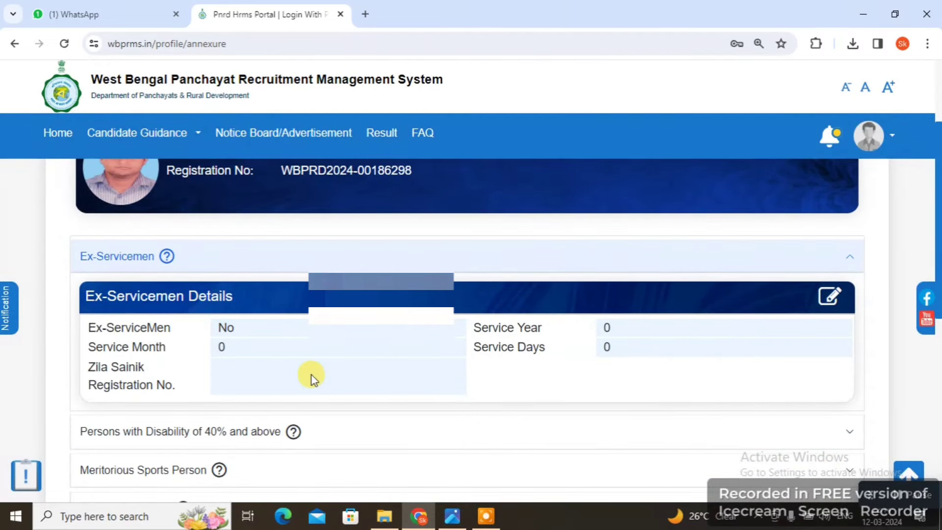
pyautogui.scroll(-2, 311, 374)
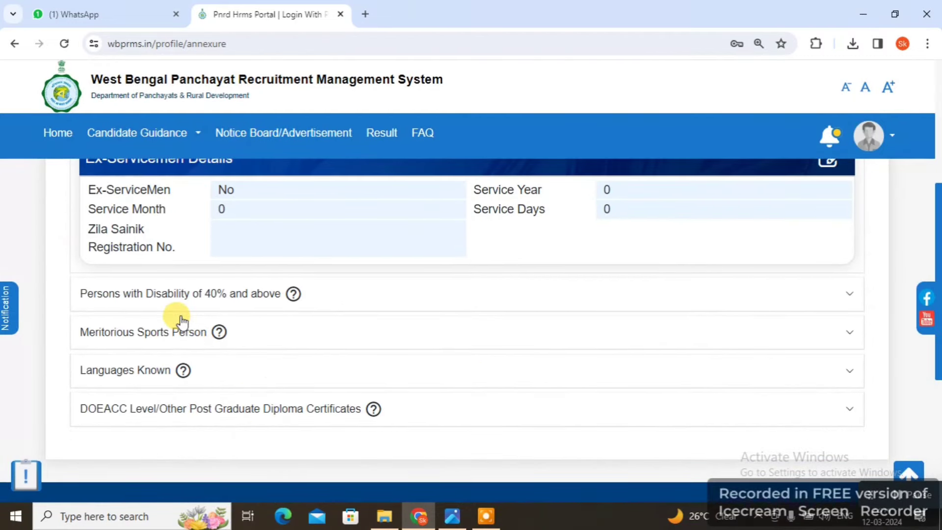
pyautogui.scroll(1, 182, 313)
pyautogui.click(151, 365)
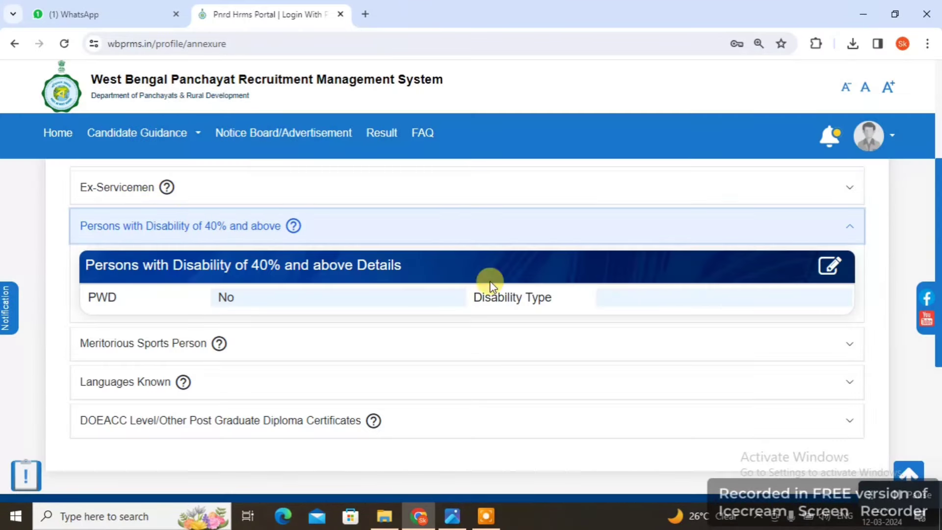
pyautogui.moveTo(217, 353)
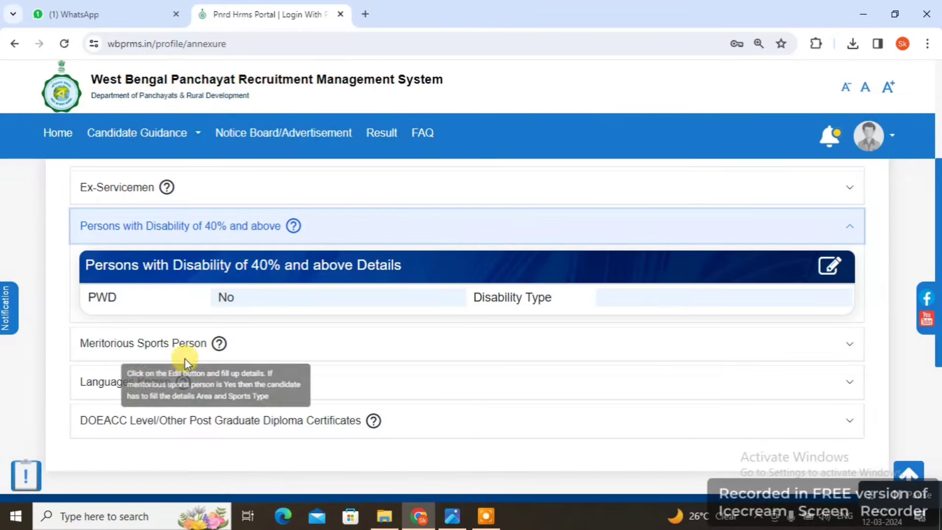
pyautogui.click(131, 346)
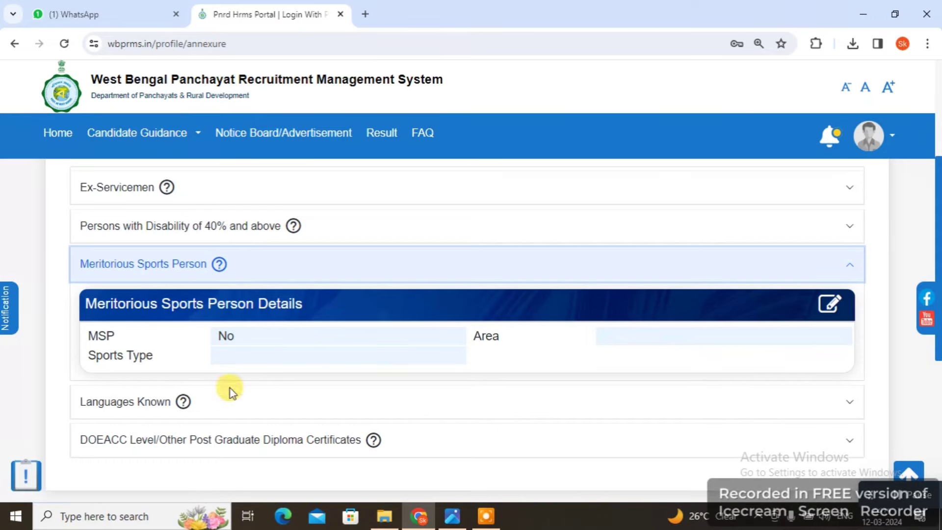
# Set Bengali to Yes for speak, write and read in Languages Known and save
pyautogui.click(143, 403)
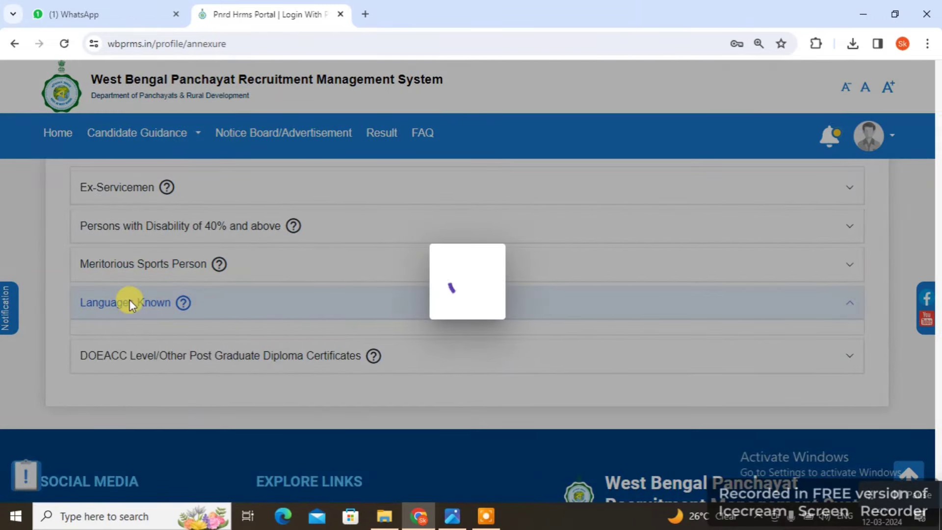
pyautogui.scroll(-1, 515, 451)
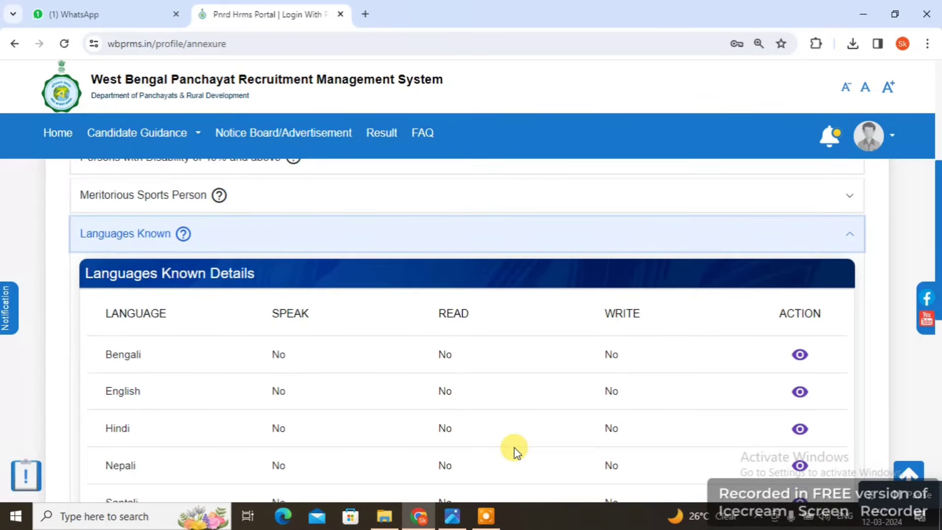
pyautogui.scroll(-1, 317, 376)
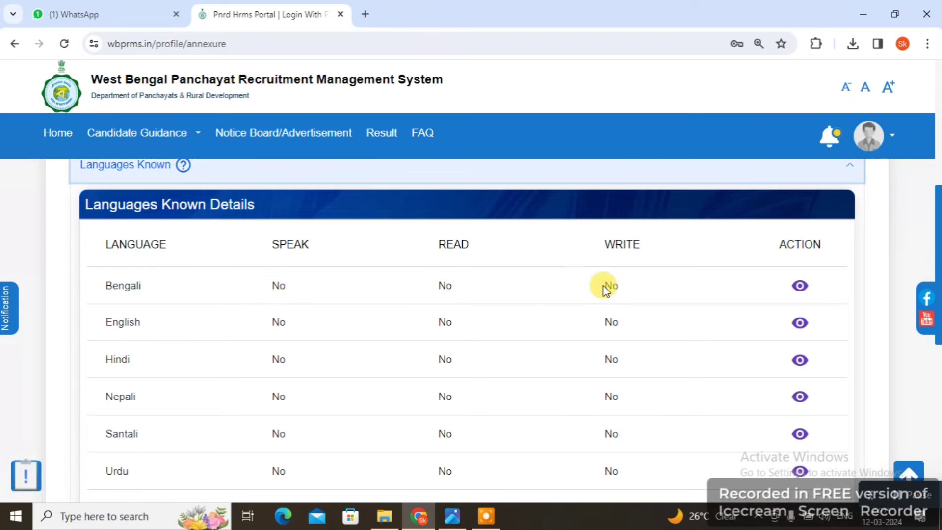
pyautogui.click(799, 287)
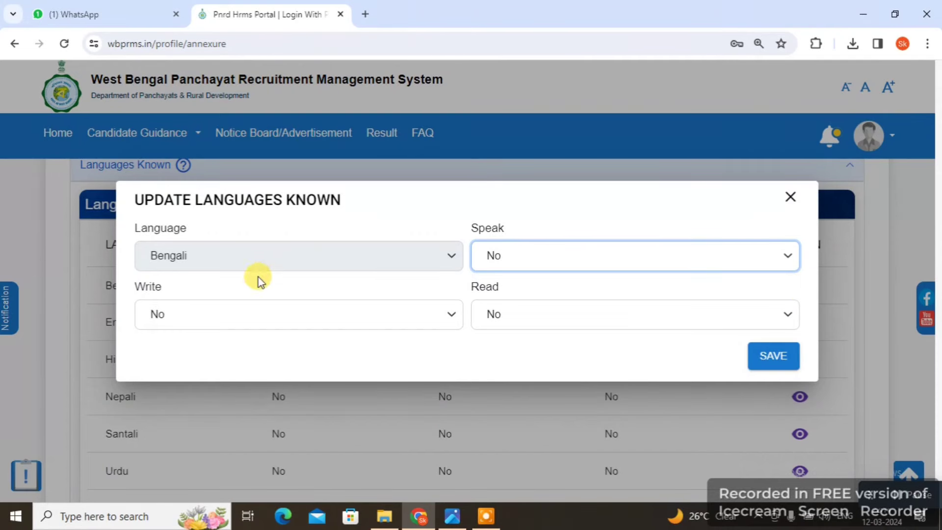
pyautogui.click(538, 256)
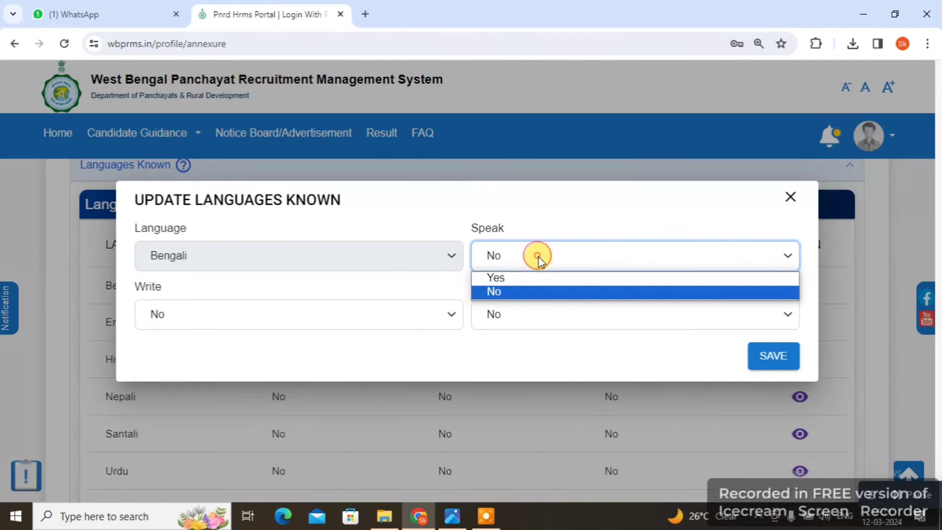
pyautogui.click(508, 278)
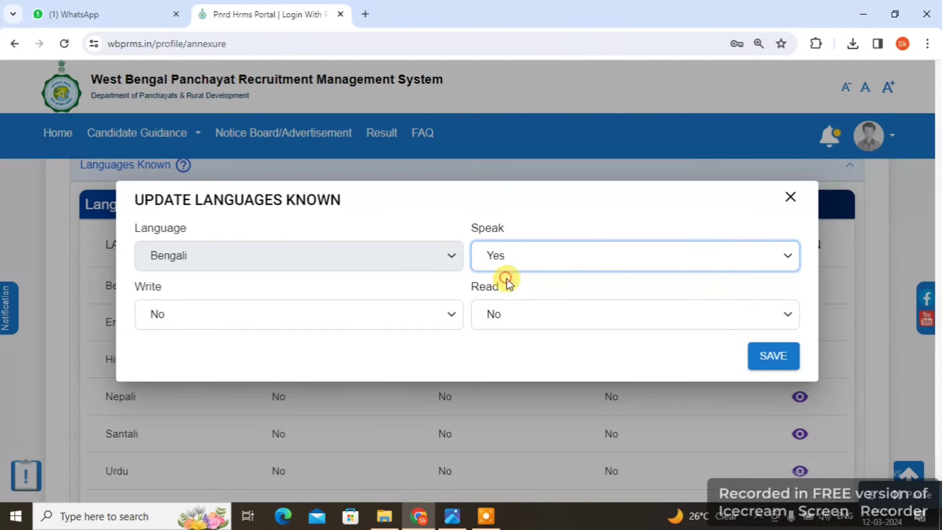
pyautogui.click(272, 309)
pyautogui.click(187, 334)
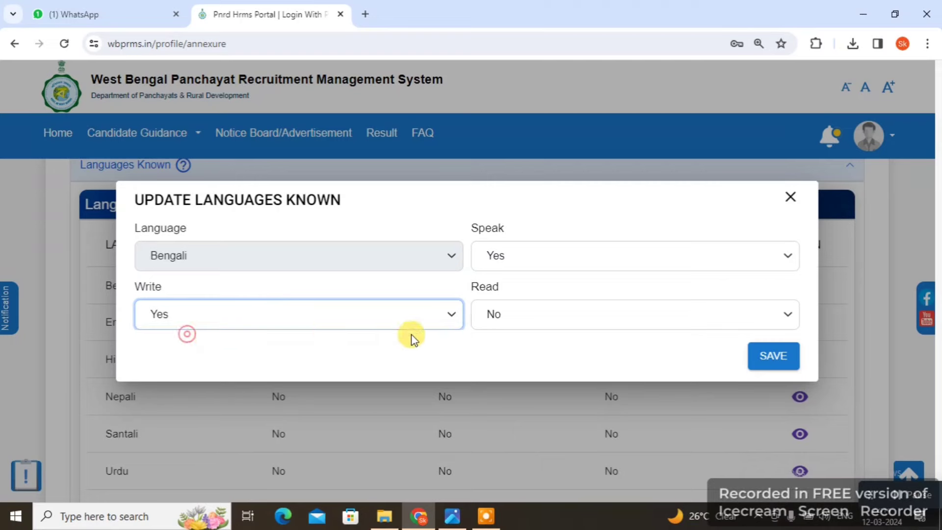
pyautogui.click(526, 302)
pyautogui.click(513, 338)
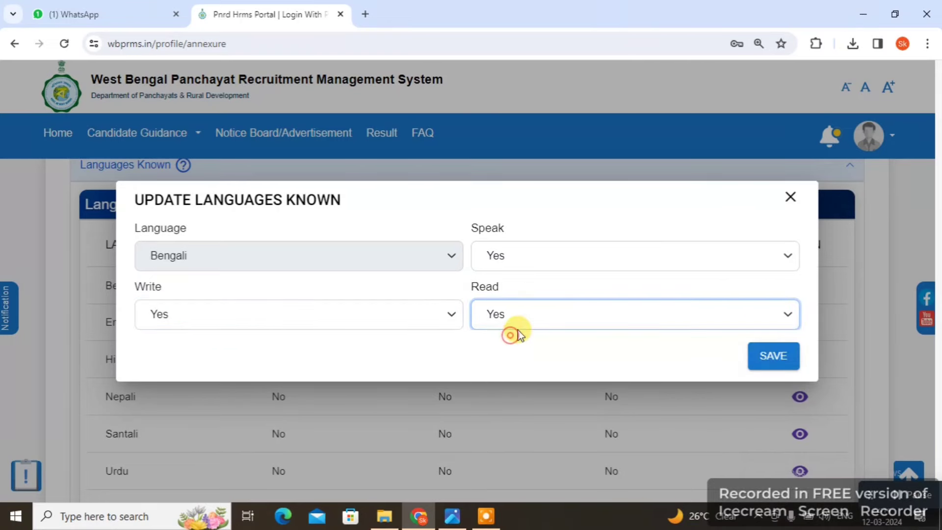
pyautogui.click(770, 361)
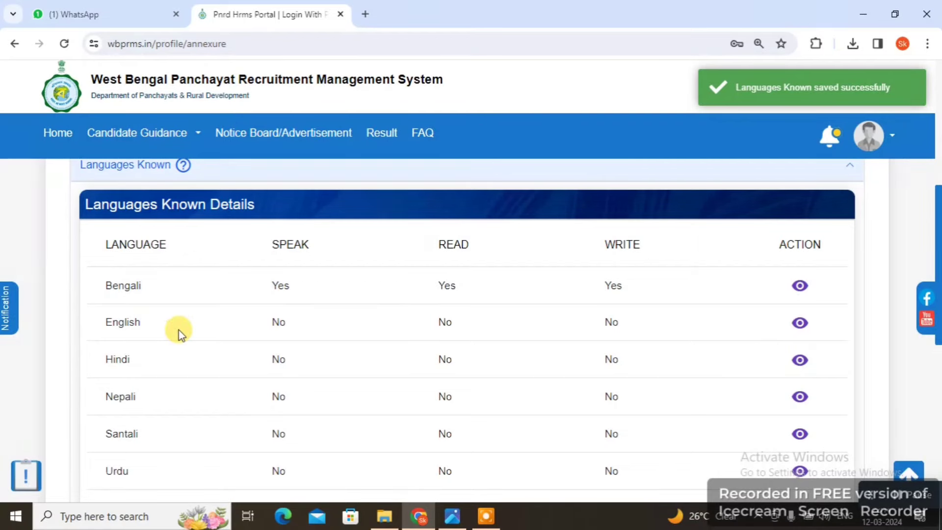
# Save English with Speak, Write and Read all set to Yes
pyautogui.click(800, 324)
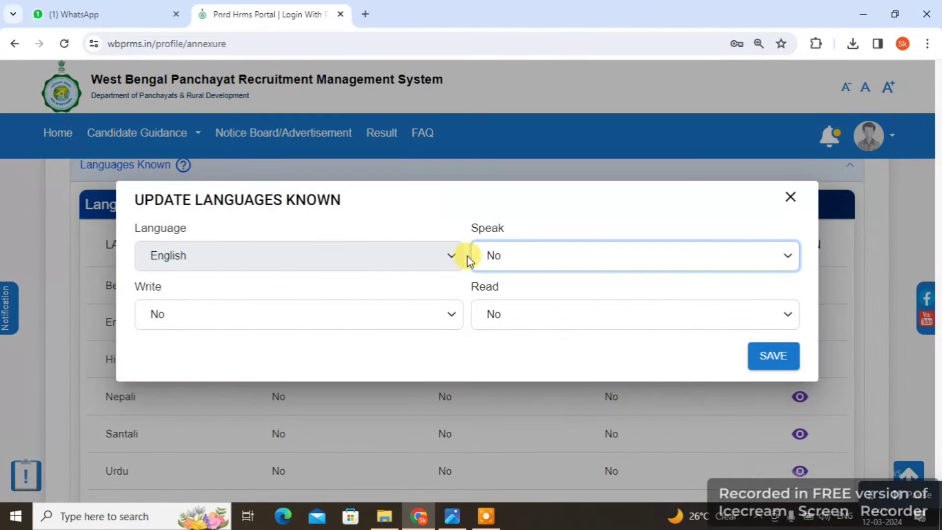
pyautogui.click(505, 255)
pyautogui.click(506, 277)
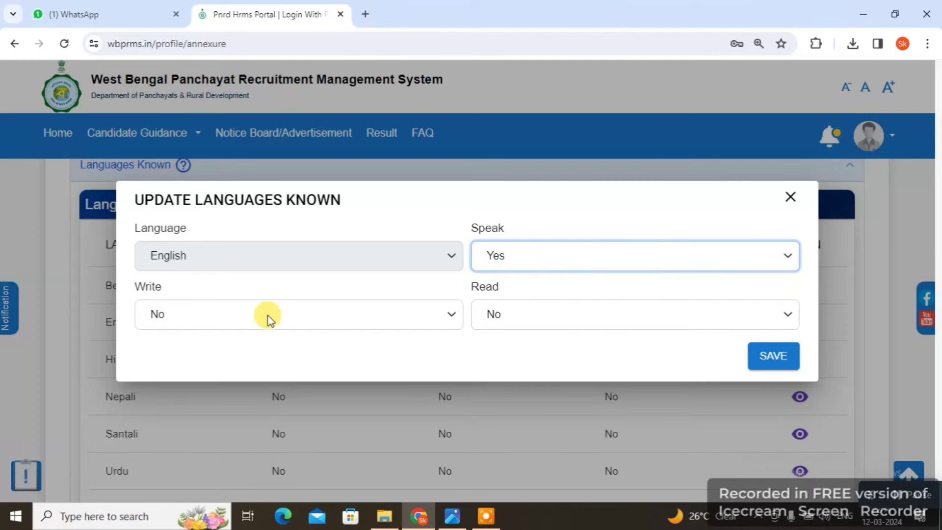
pyautogui.click(244, 317)
pyautogui.click(194, 337)
pyautogui.click(511, 317)
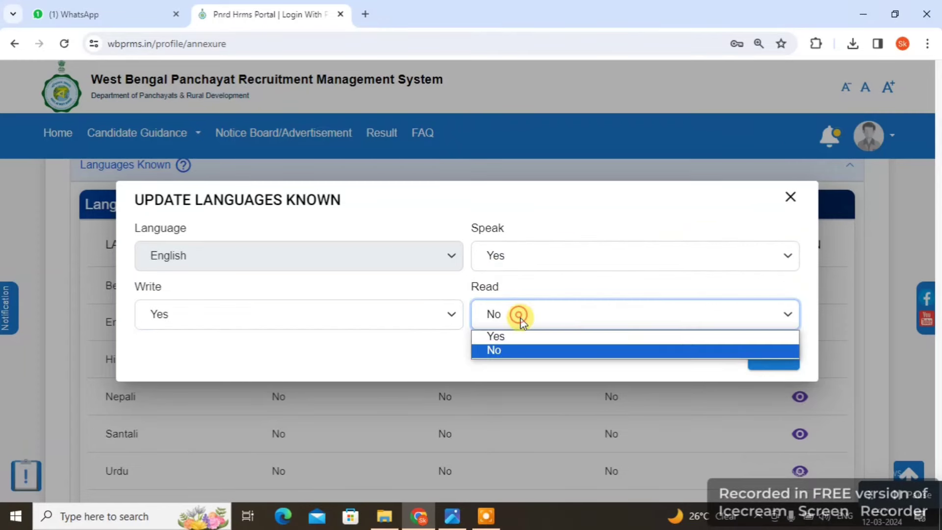
pyautogui.click(511, 334)
pyautogui.click(759, 356)
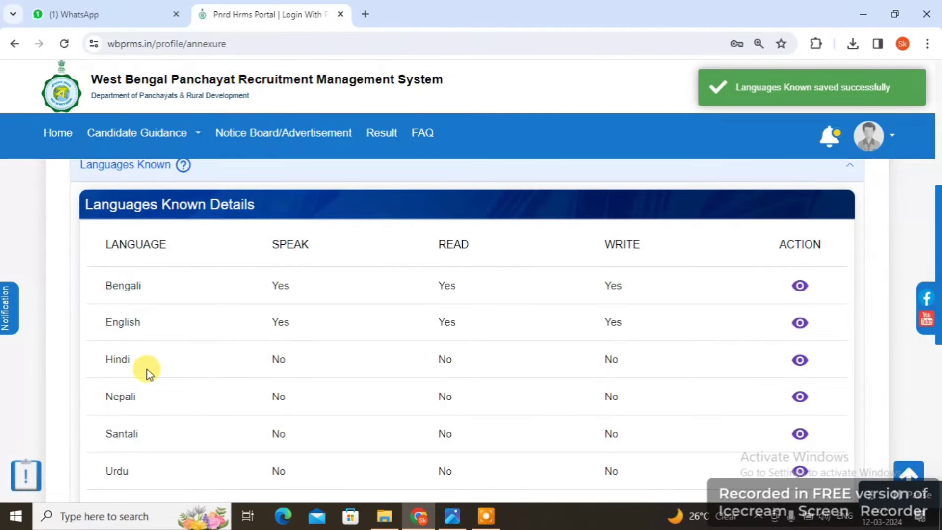
# Save Hindi with Speak Yes, Write No and Read Yes
pyautogui.click(801, 360)
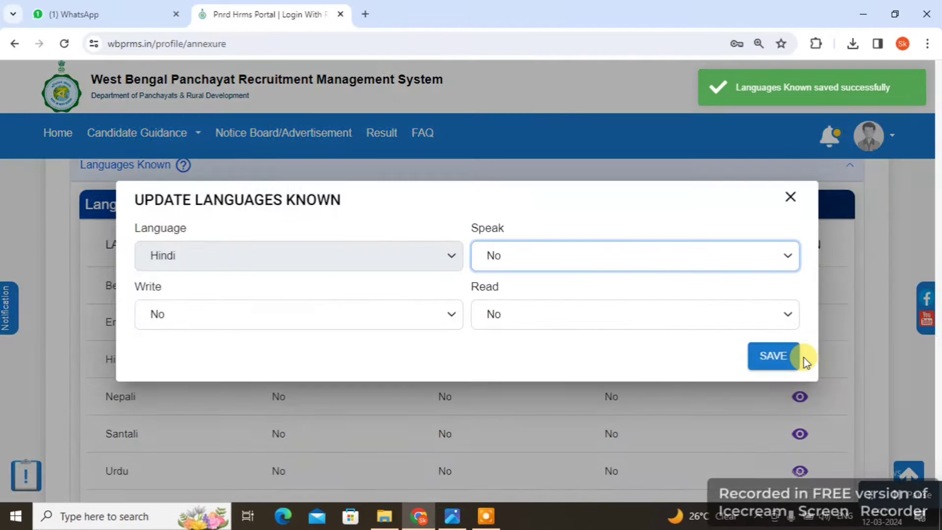
pyautogui.click(551, 258)
pyautogui.click(506, 278)
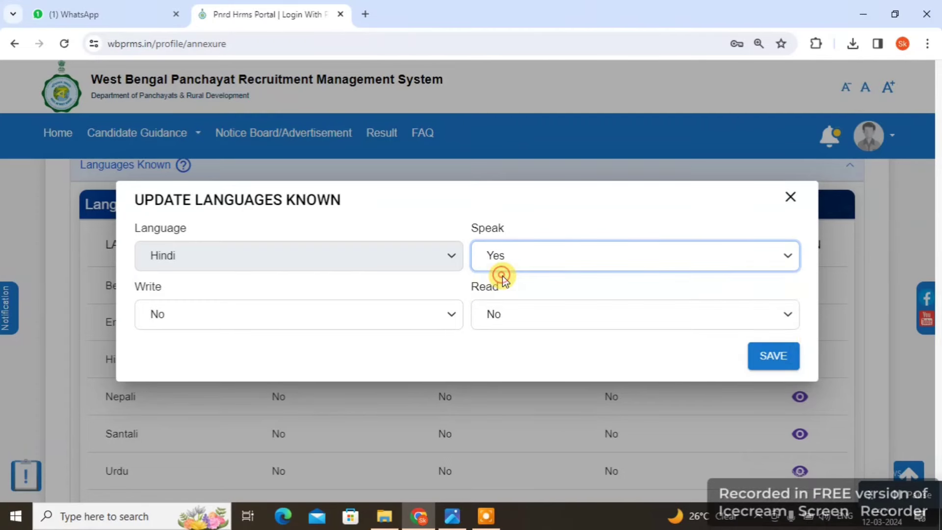
pyautogui.click(227, 323)
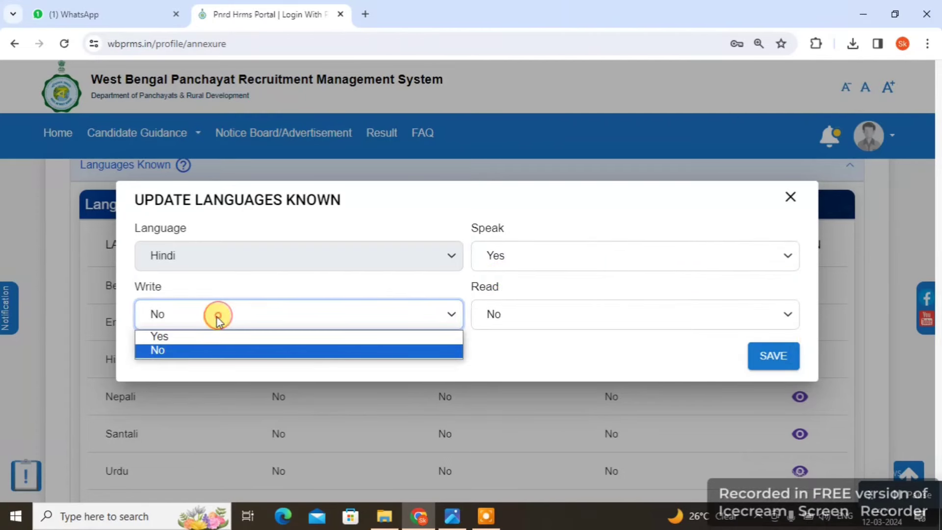
pyautogui.click(164, 351)
pyautogui.click(495, 312)
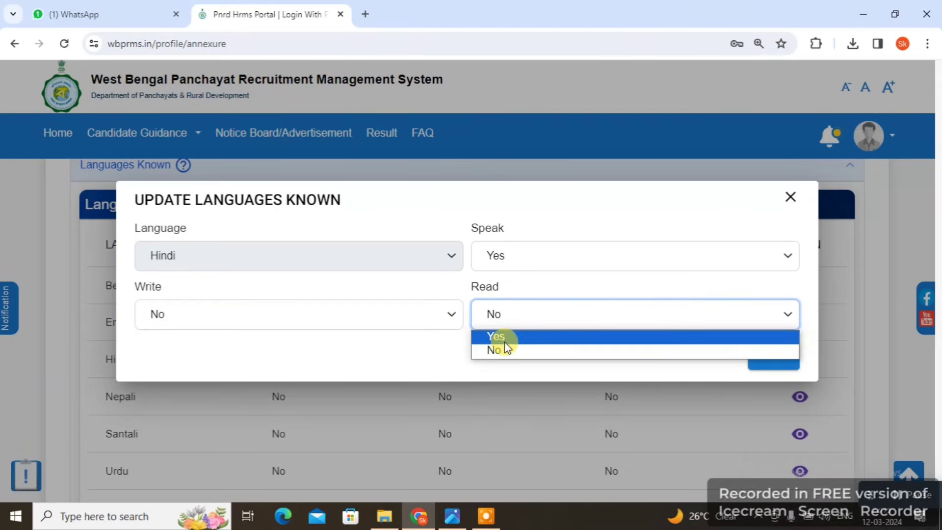
pyautogui.click(496, 336)
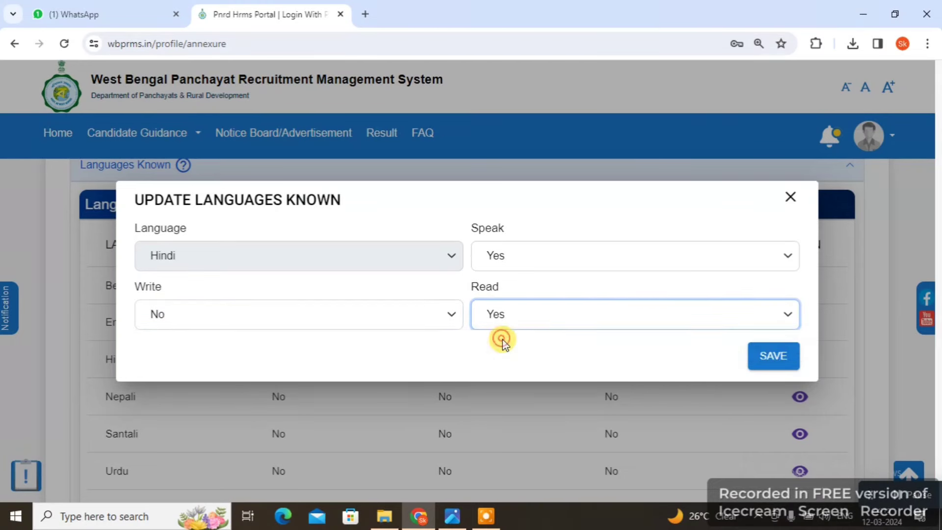
pyautogui.click(768, 357)
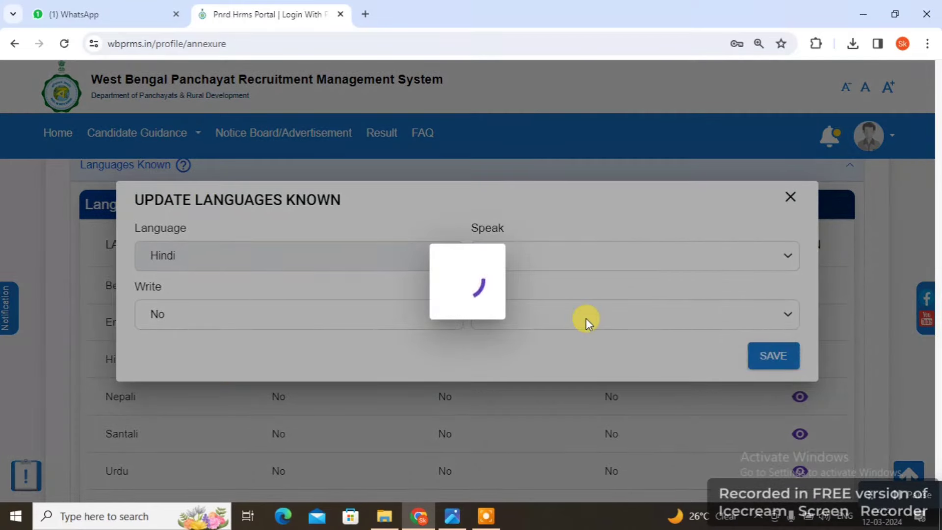
pyautogui.scroll(-1, 661, 355)
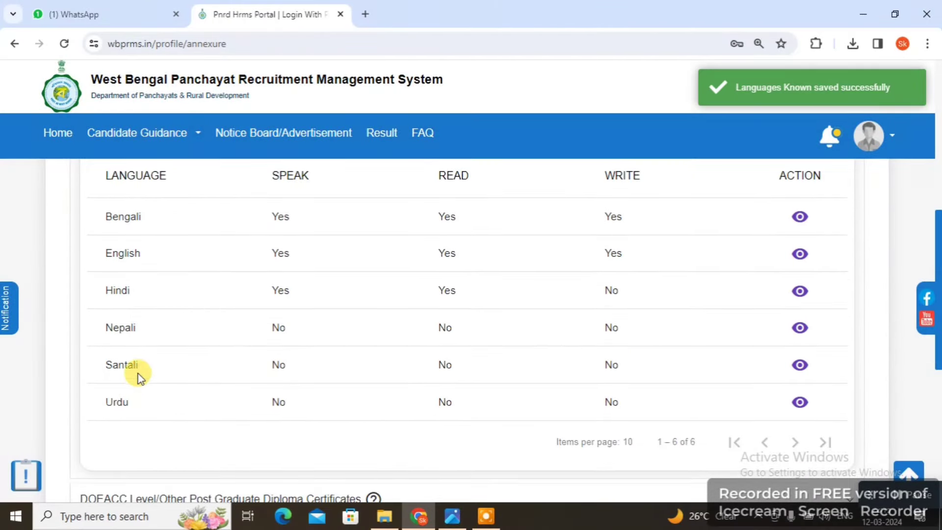
pyautogui.scroll(-1, 164, 415)
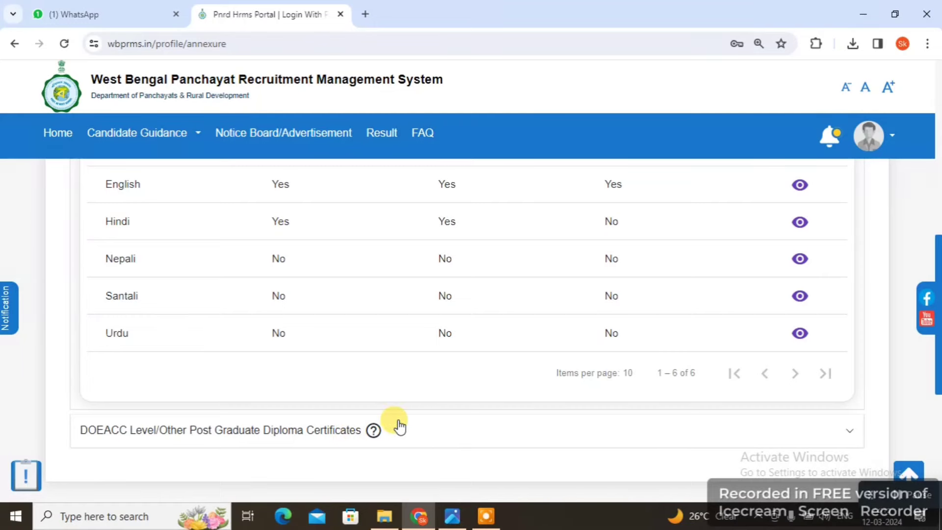
# Switch to the Uploads tab listing PAN proof, Class 10 admit card and OBC-A certificate
pyautogui.scroll(3, 516, 349)
pyautogui.scroll(7, 516, 349)
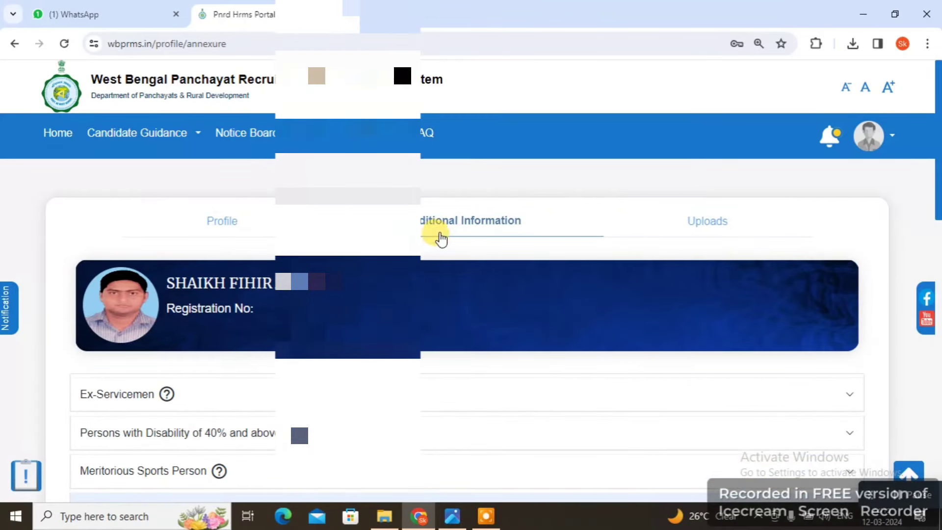
pyautogui.click(714, 222)
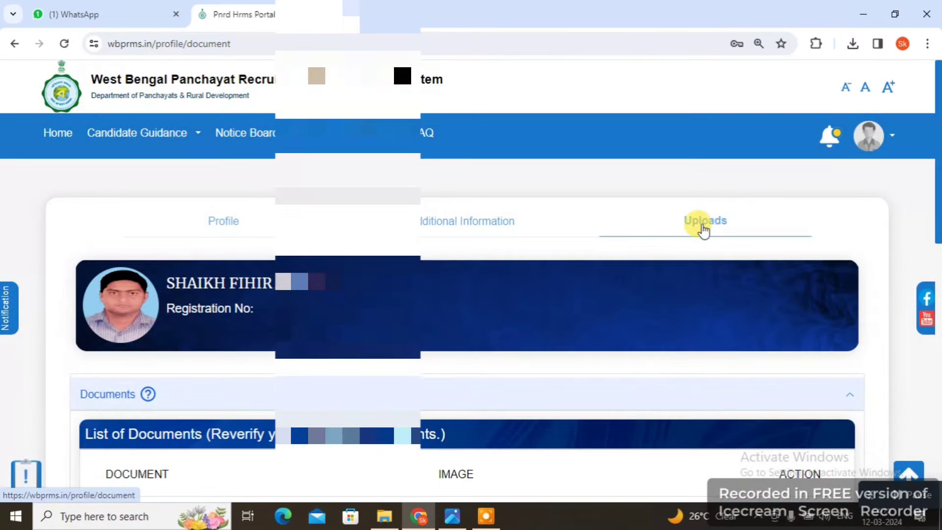
pyautogui.scroll(-3, 602, 374)
pyautogui.scroll(-2, 601, 376)
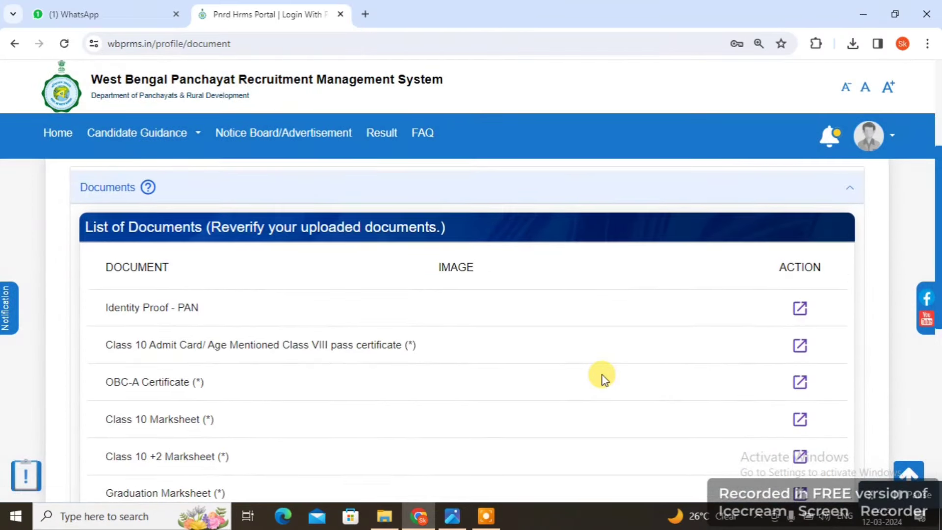